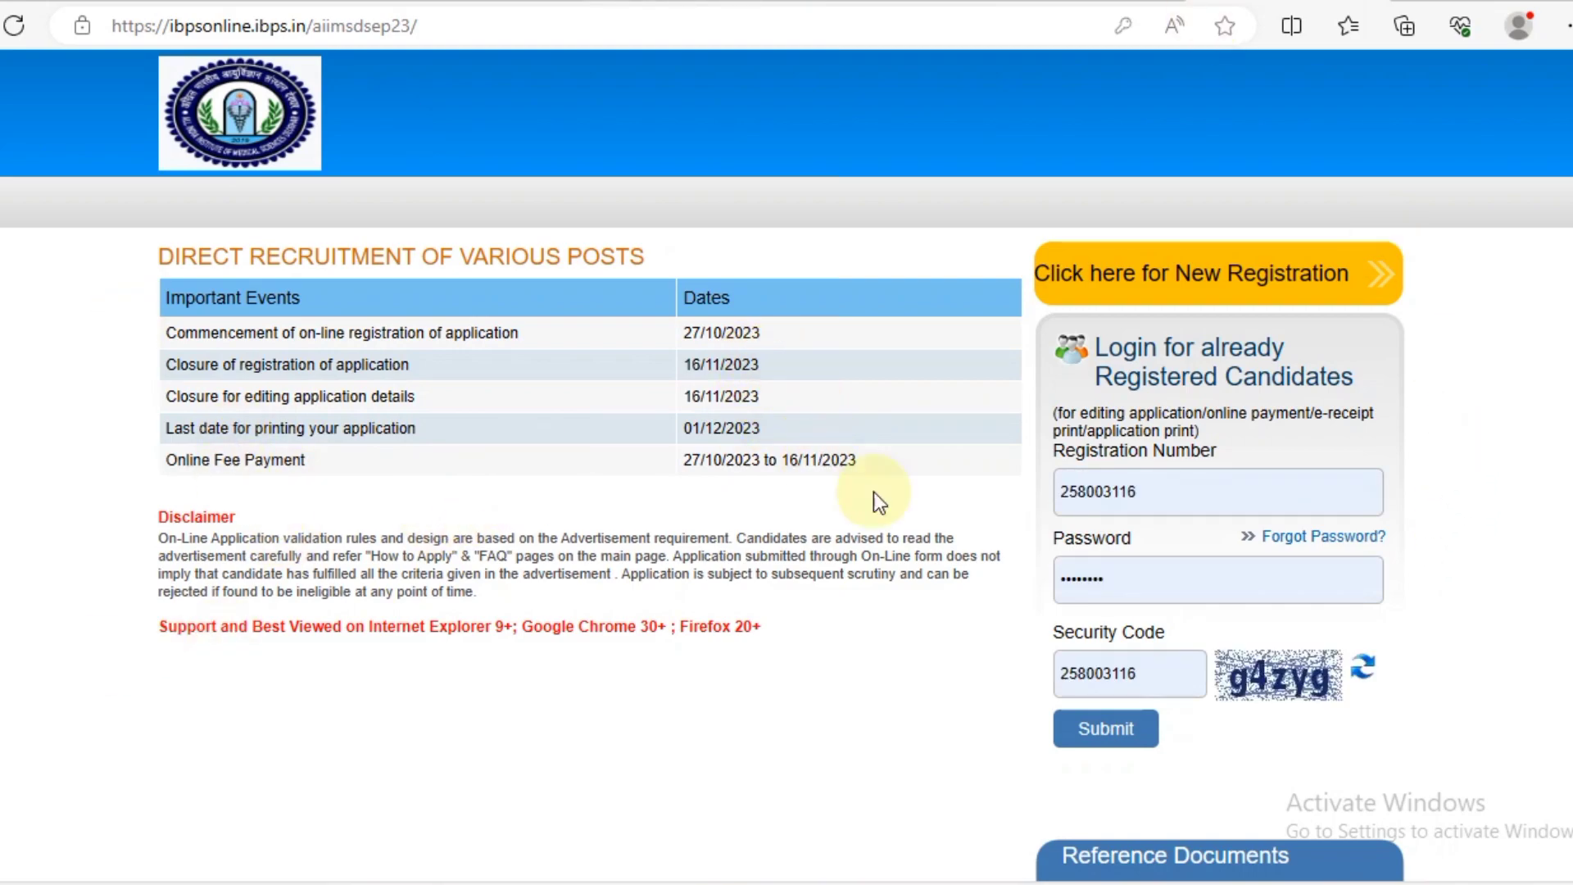
Look over the reference documents on the recruitment page and start a new registration.
scroll(1177, 703, "down", 1)
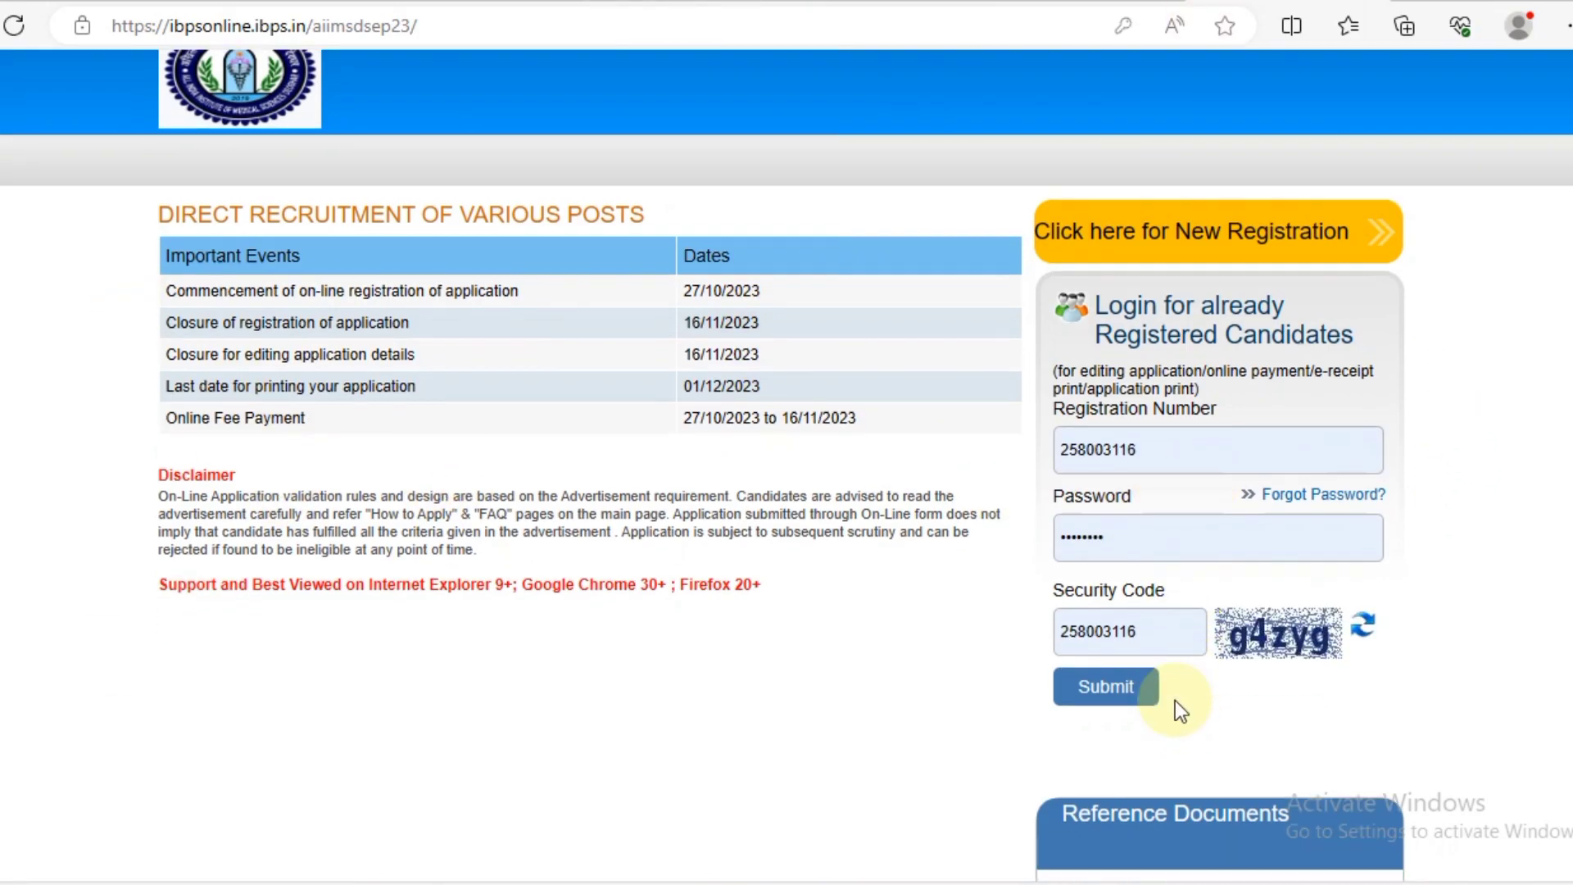
scroll(1175, 700, "down", 5)
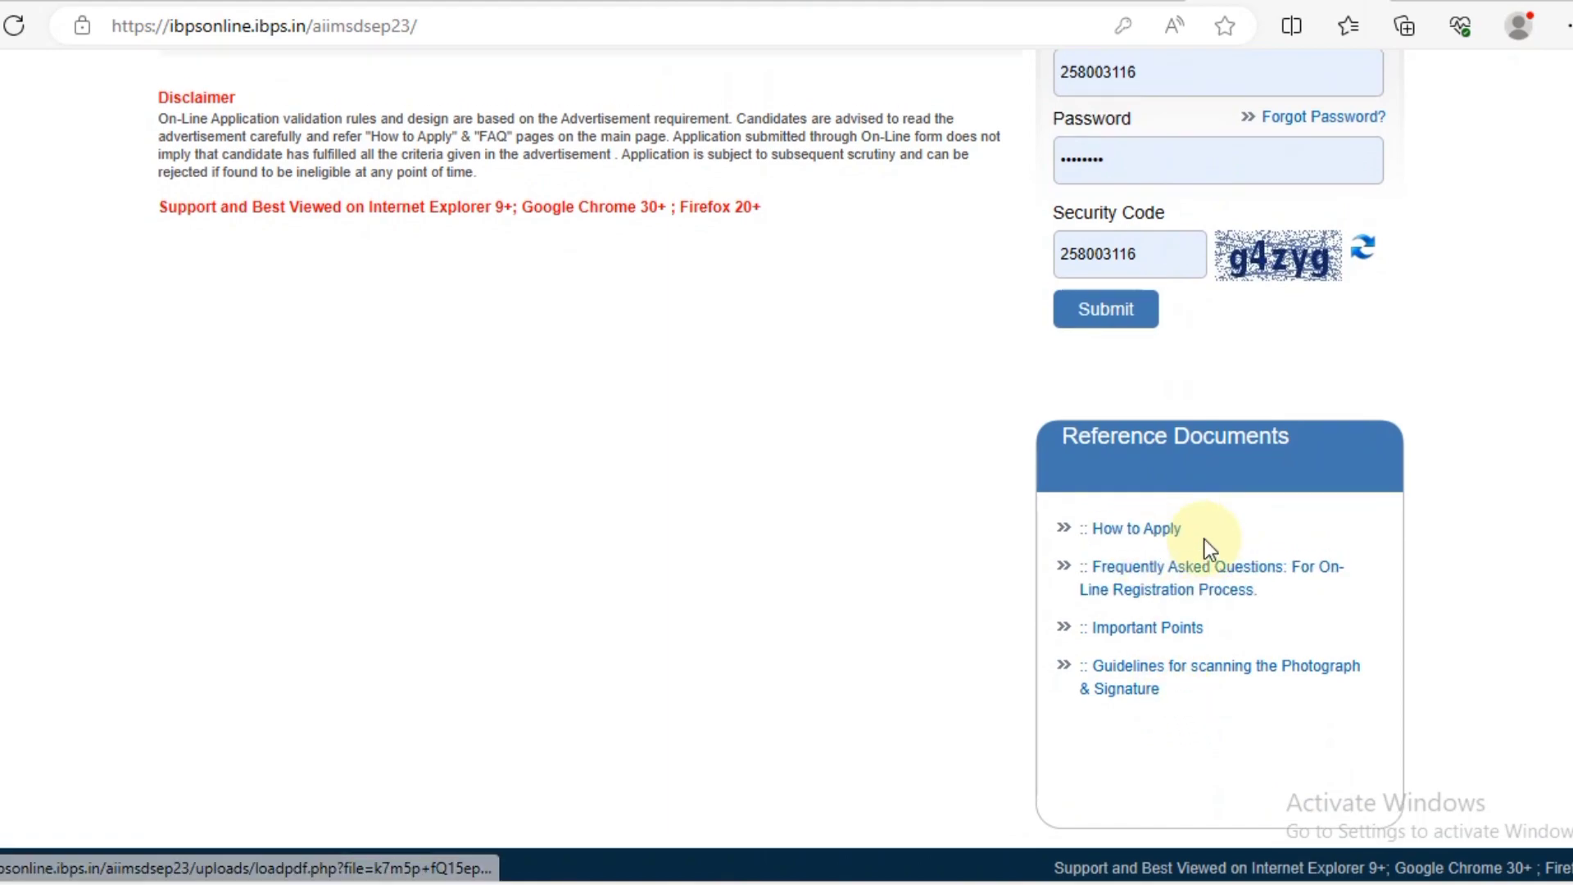
scroll(1204, 539, "up", 5)
left_click(1174, 226)
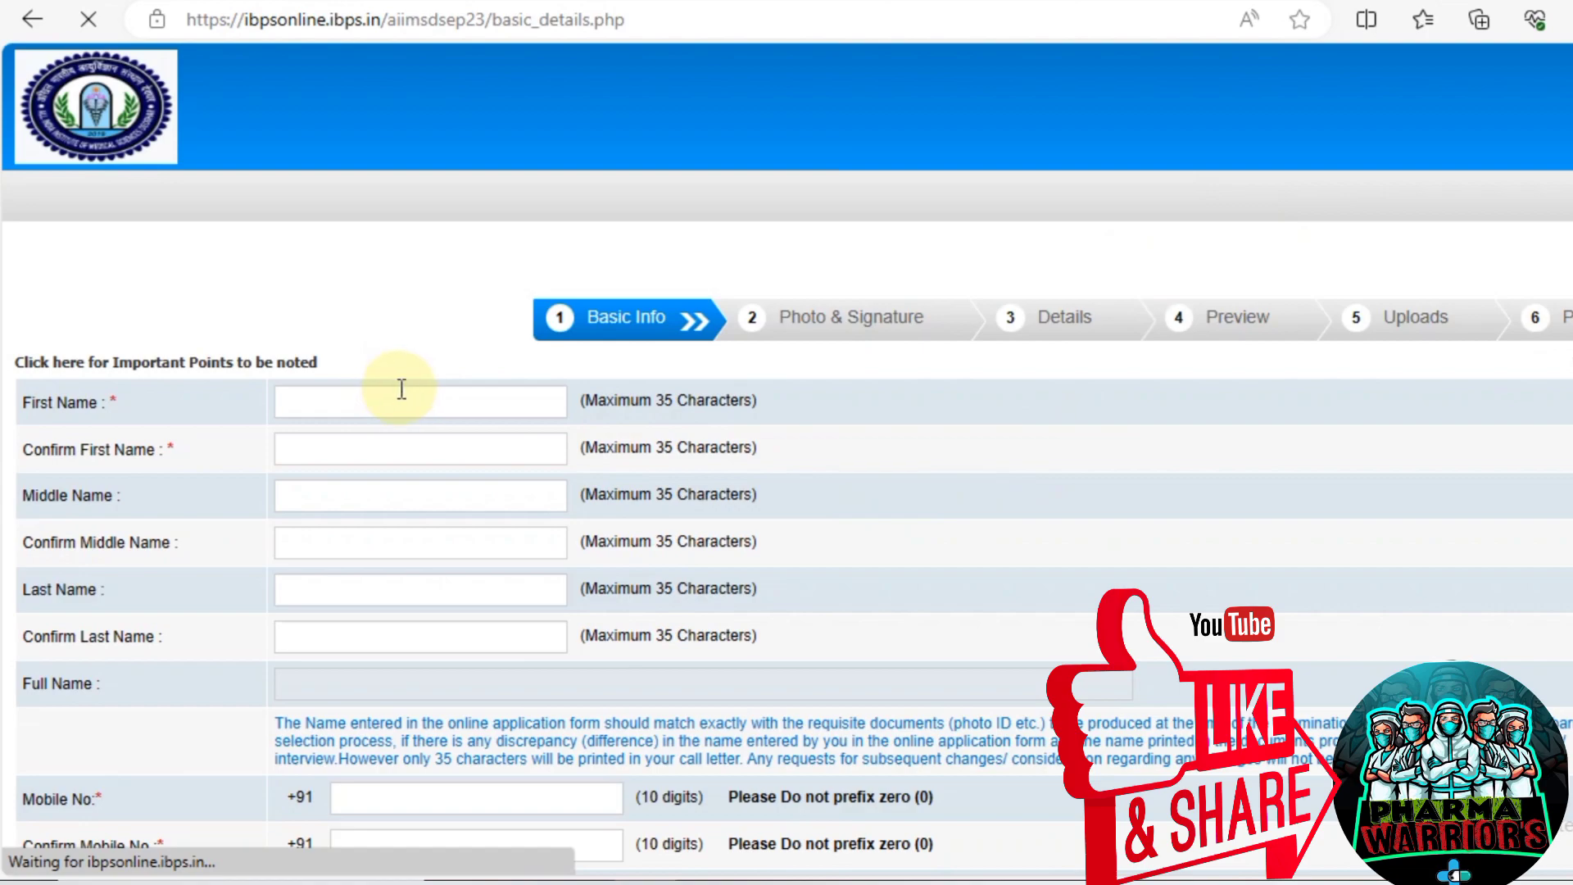
Fill in the candidate's names, mobile numbers and e-mail fields from the last used saved entry.
left_click(402, 389)
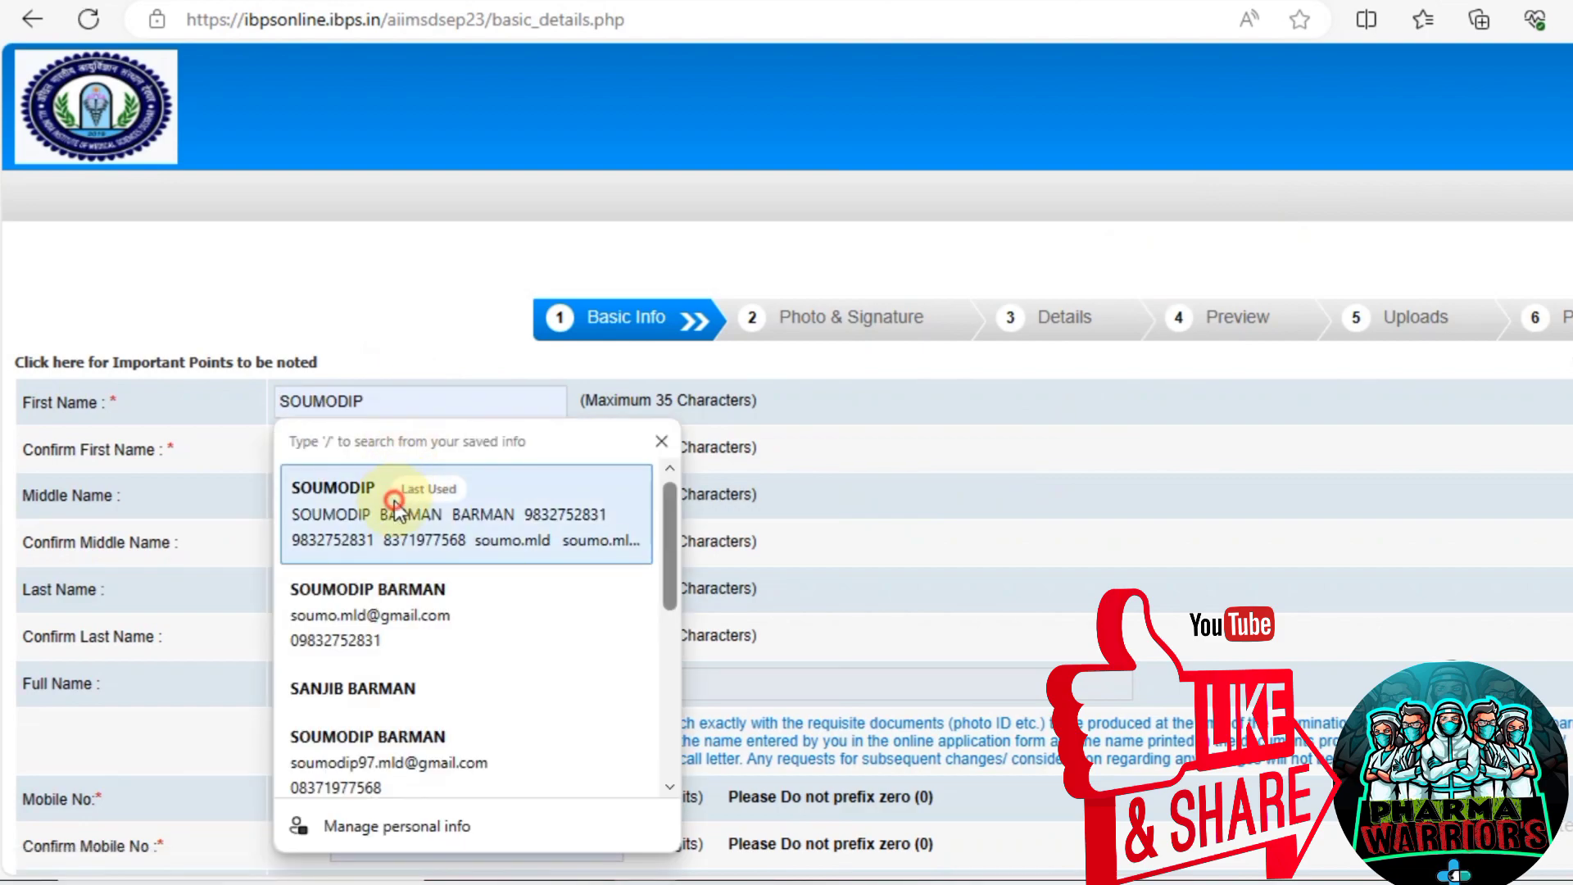
left_click(393, 500)
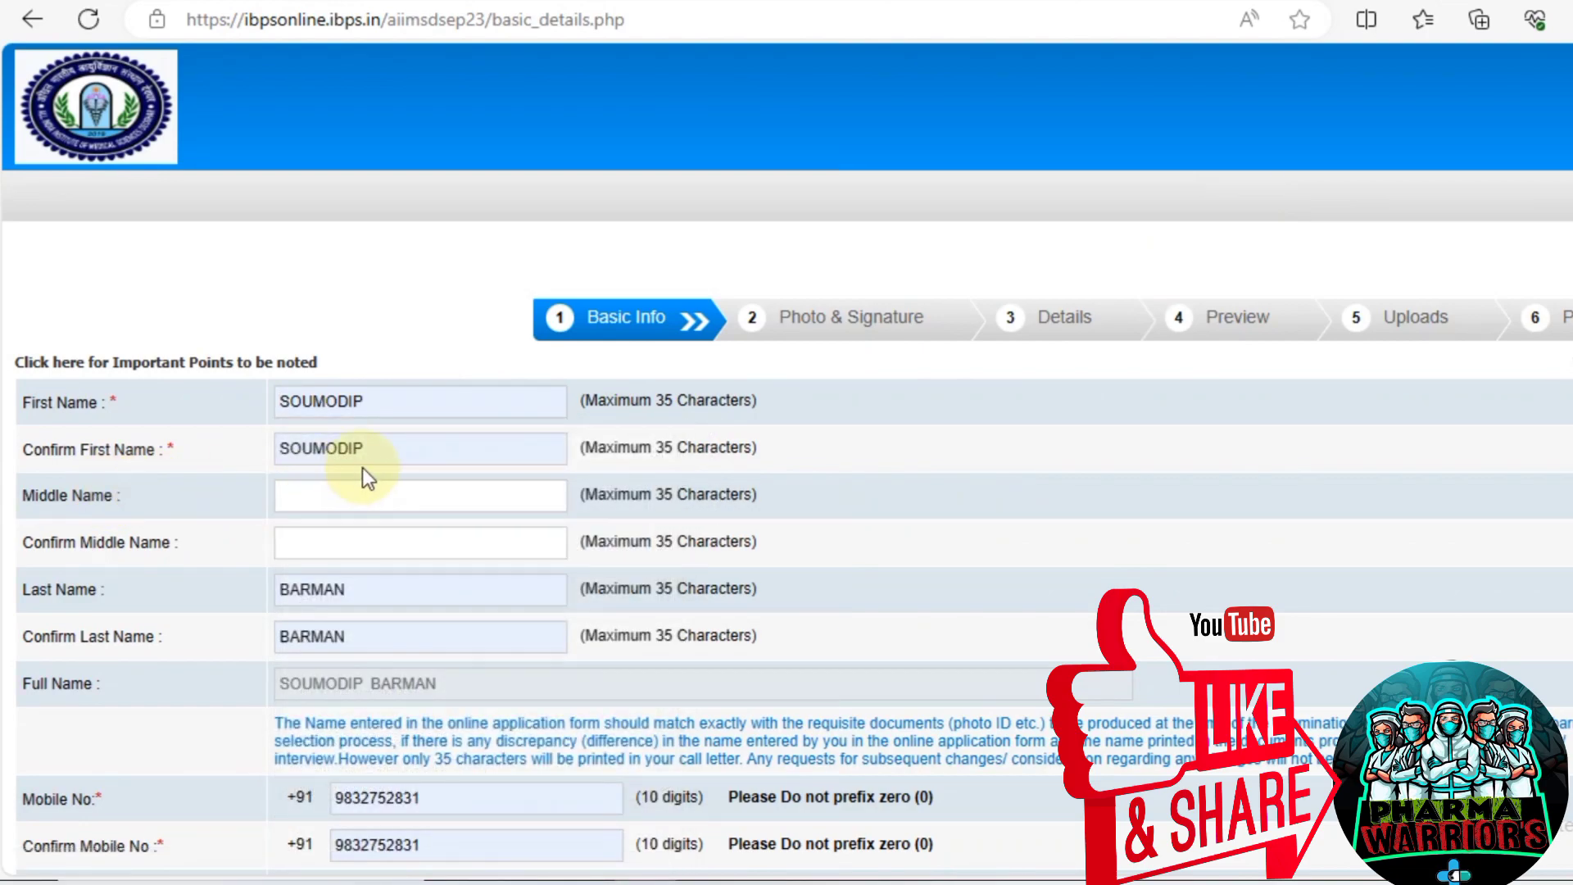
scroll(351, 508, "down", 3)
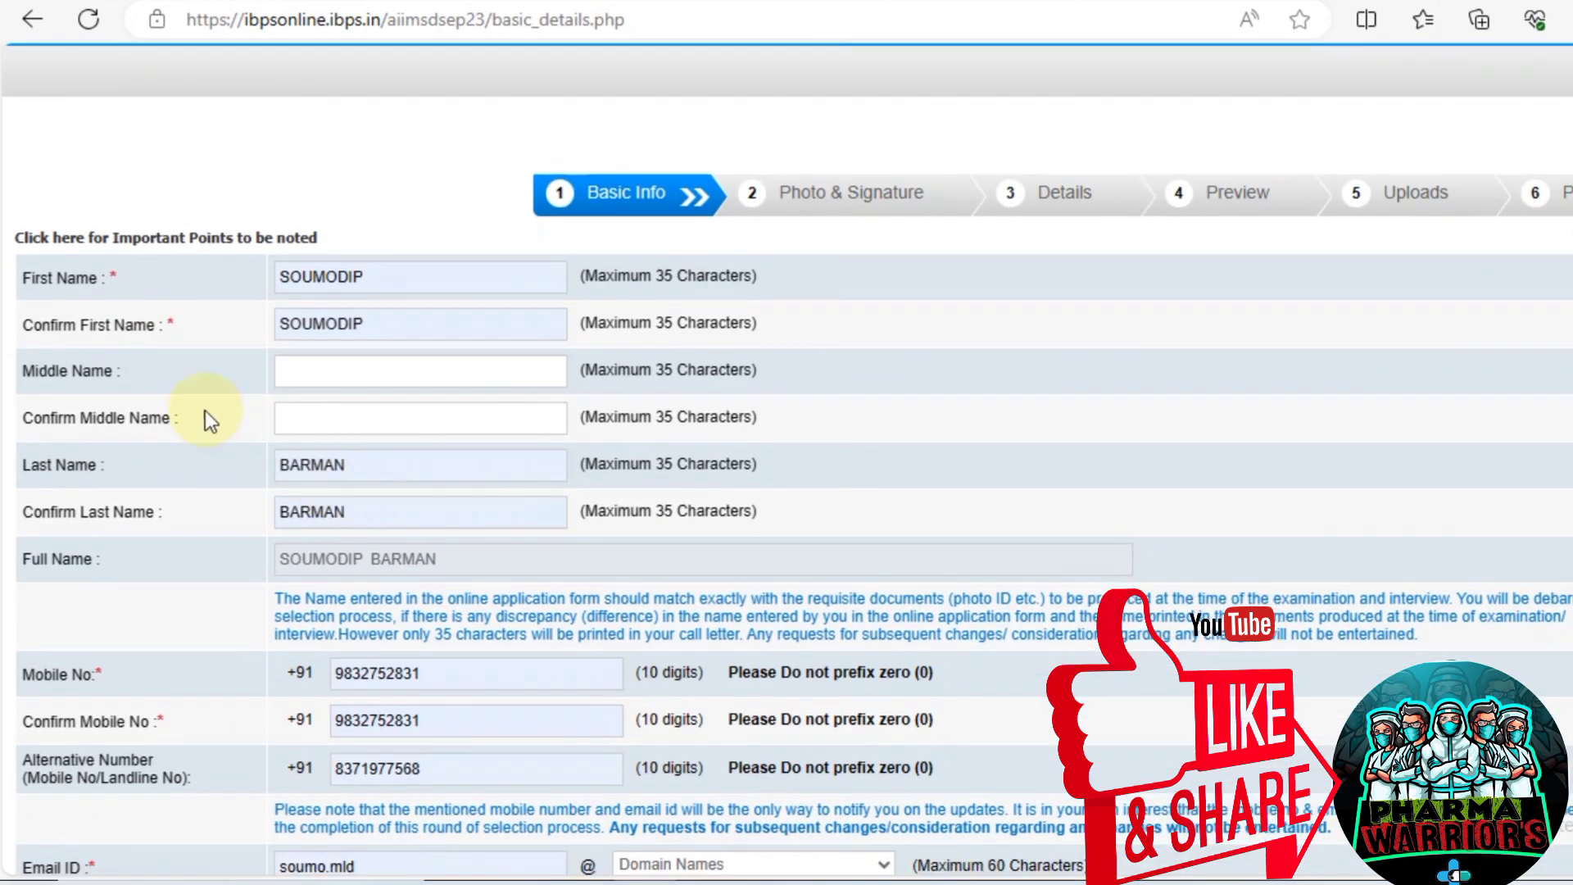
scroll(269, 415, "down", 2)
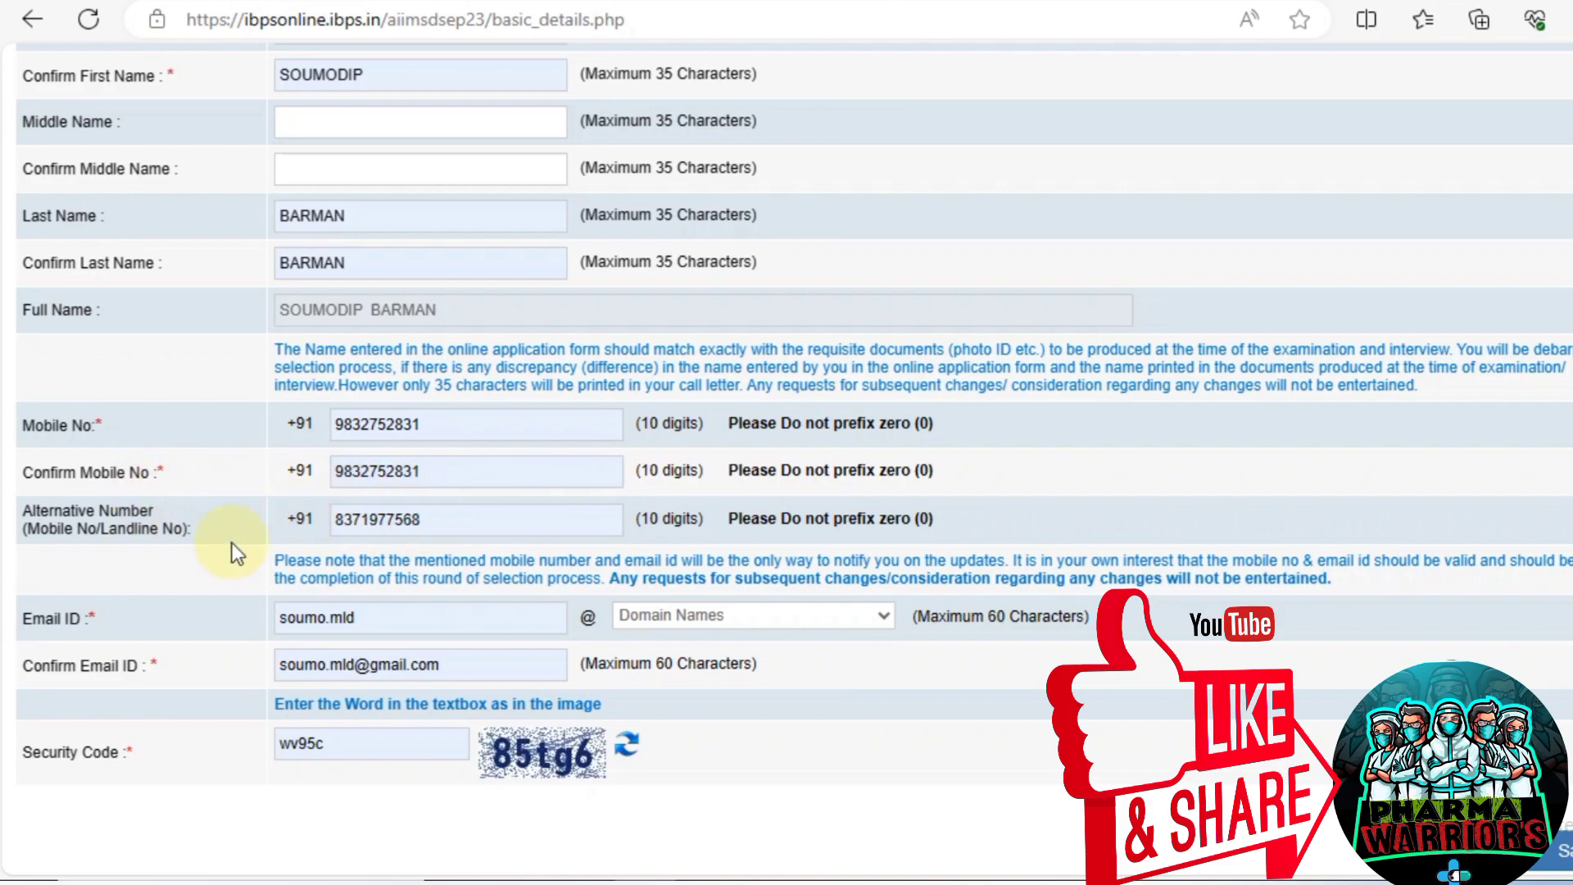
Set the domain of the candidate's Email ID to gmail.com.
left_click(352, 617)
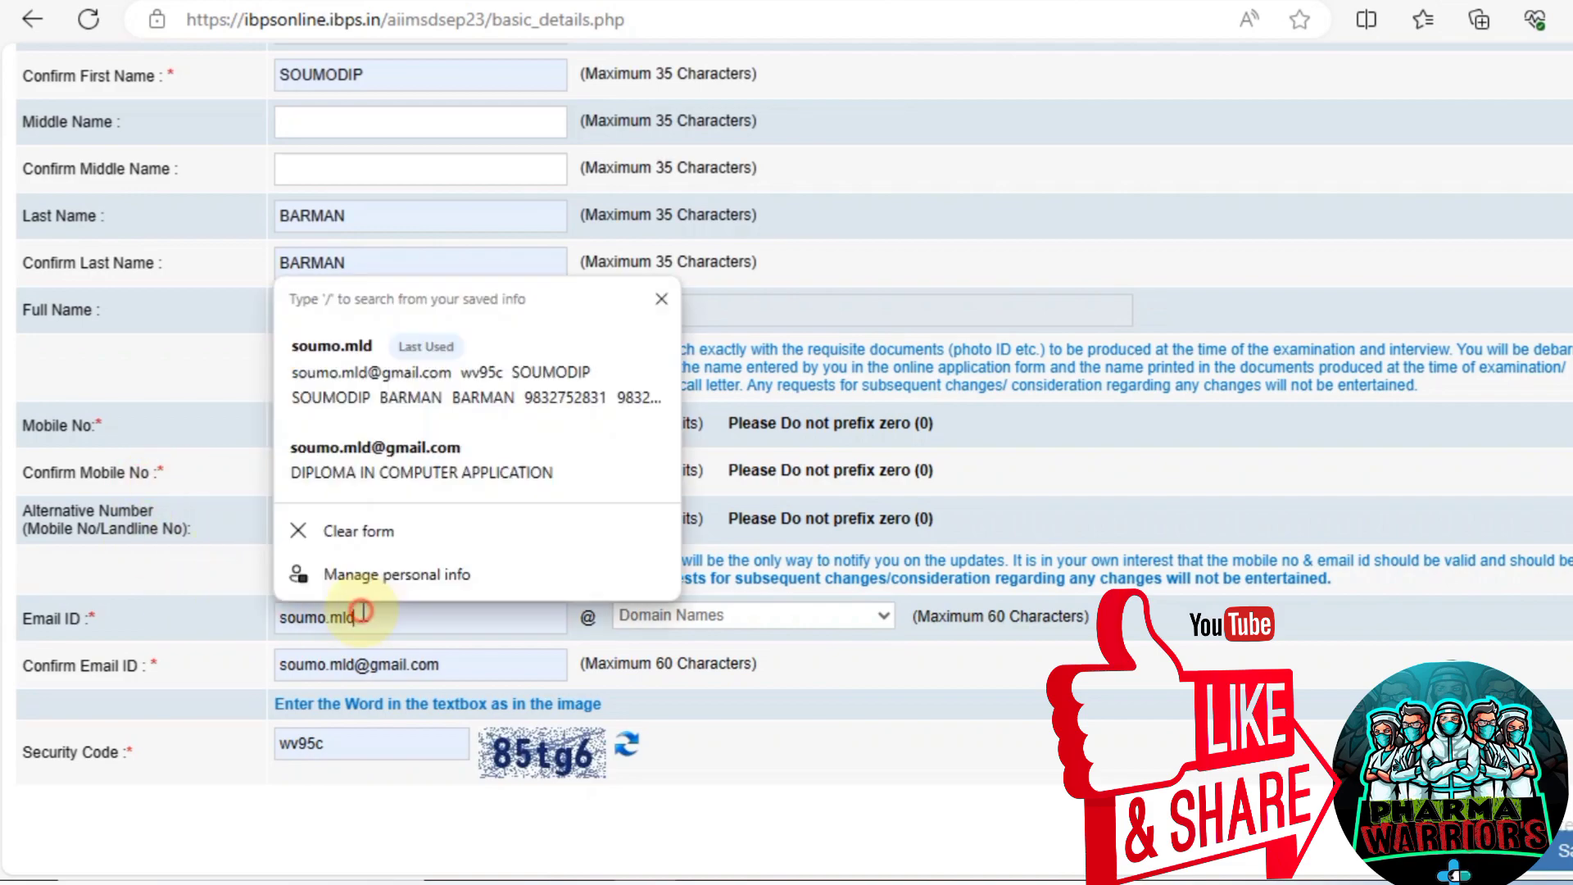
left_click(379, 620)
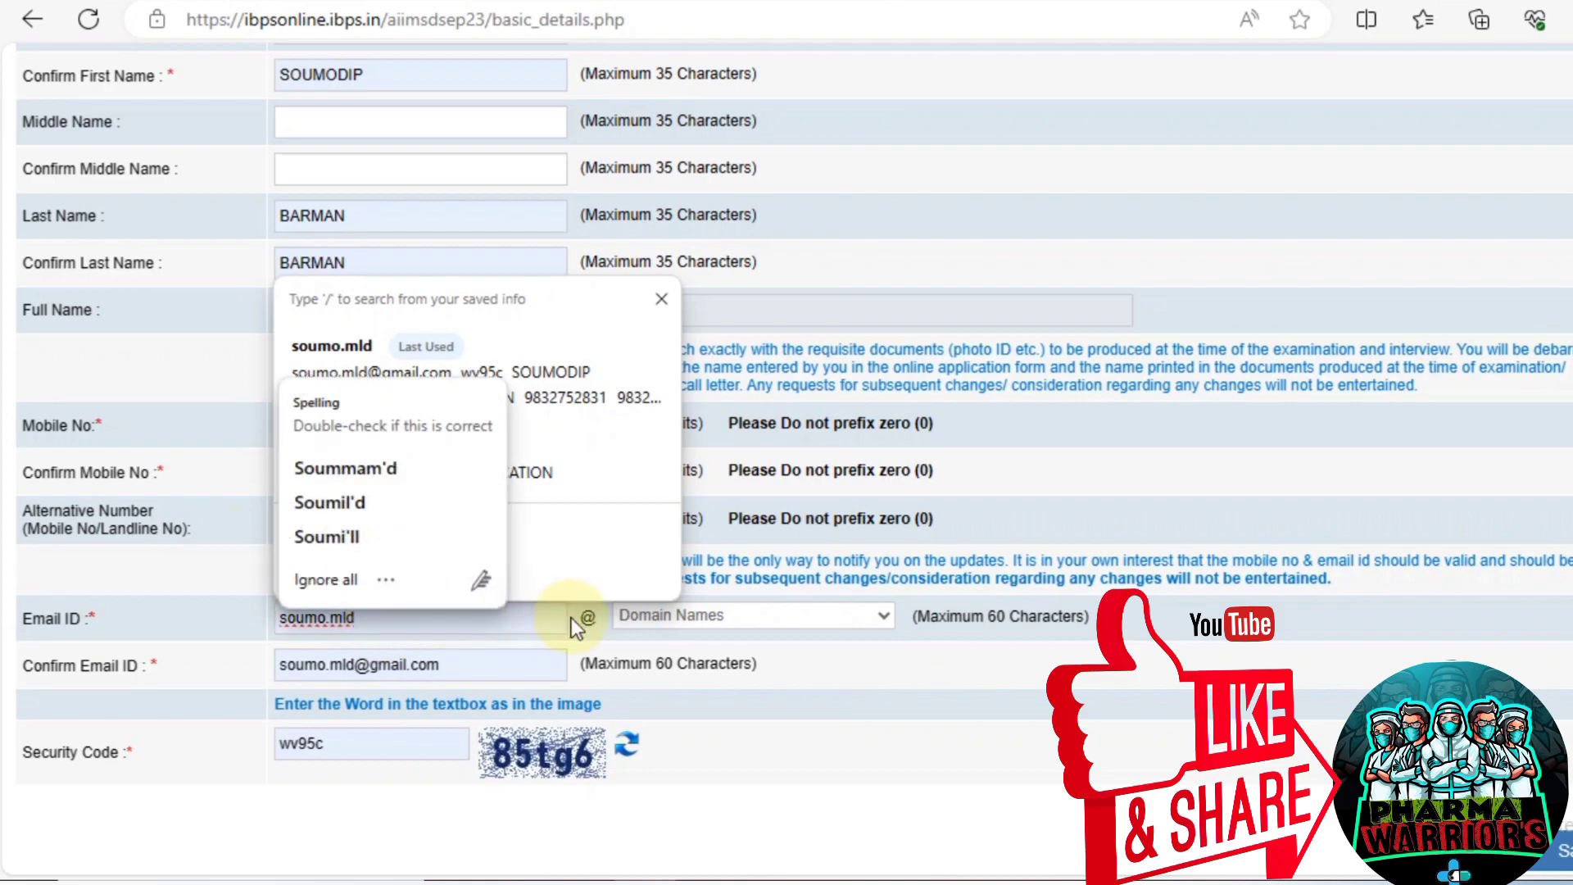
left_click(353, 611)
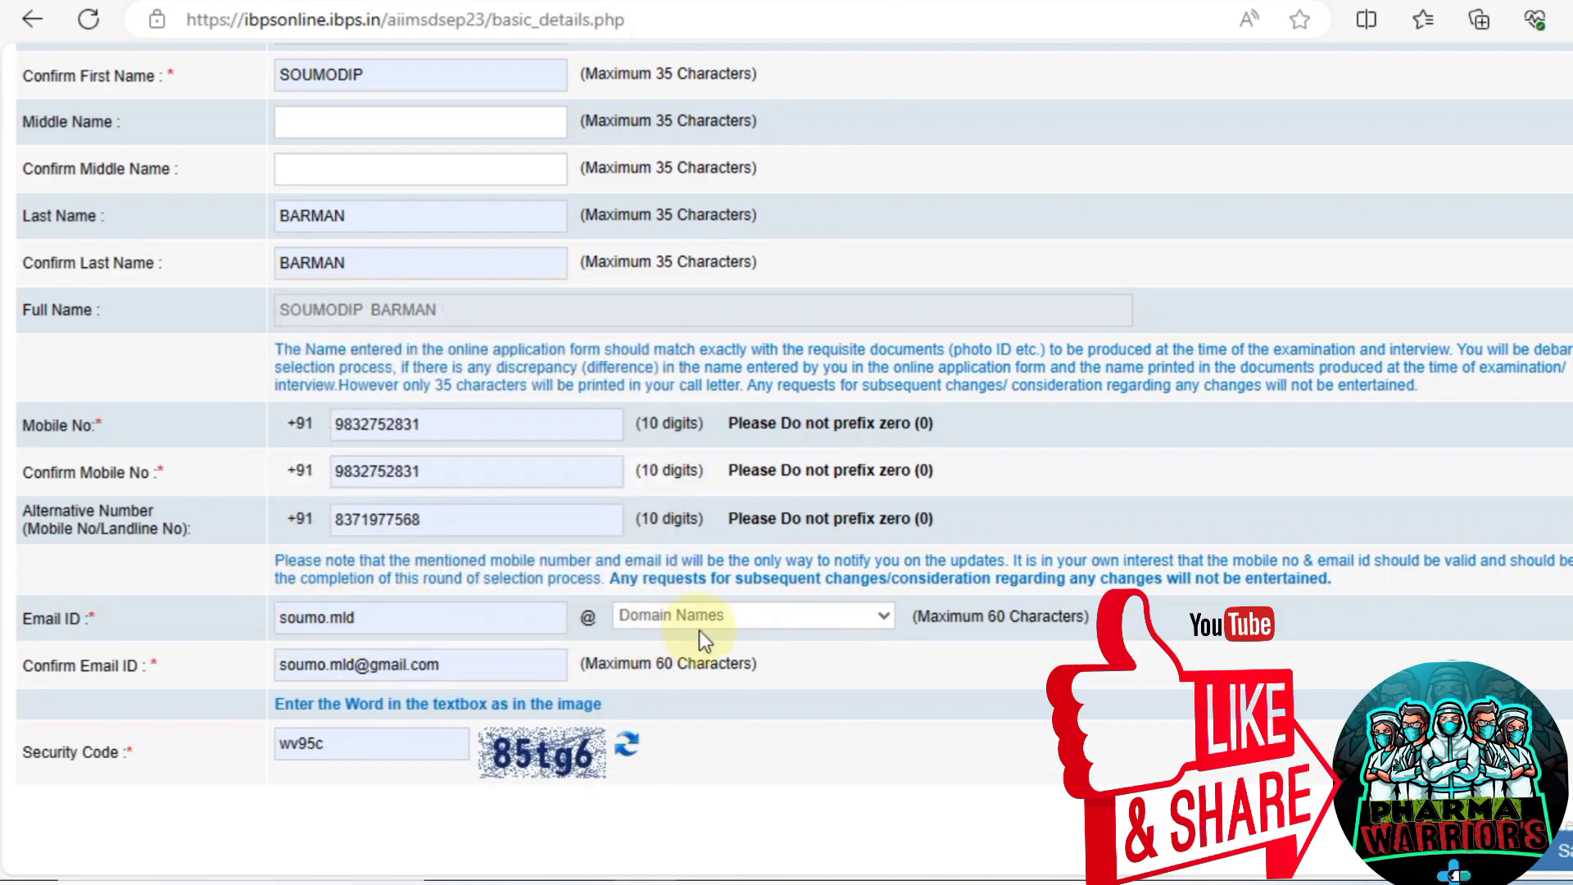
left_click(809, 616)
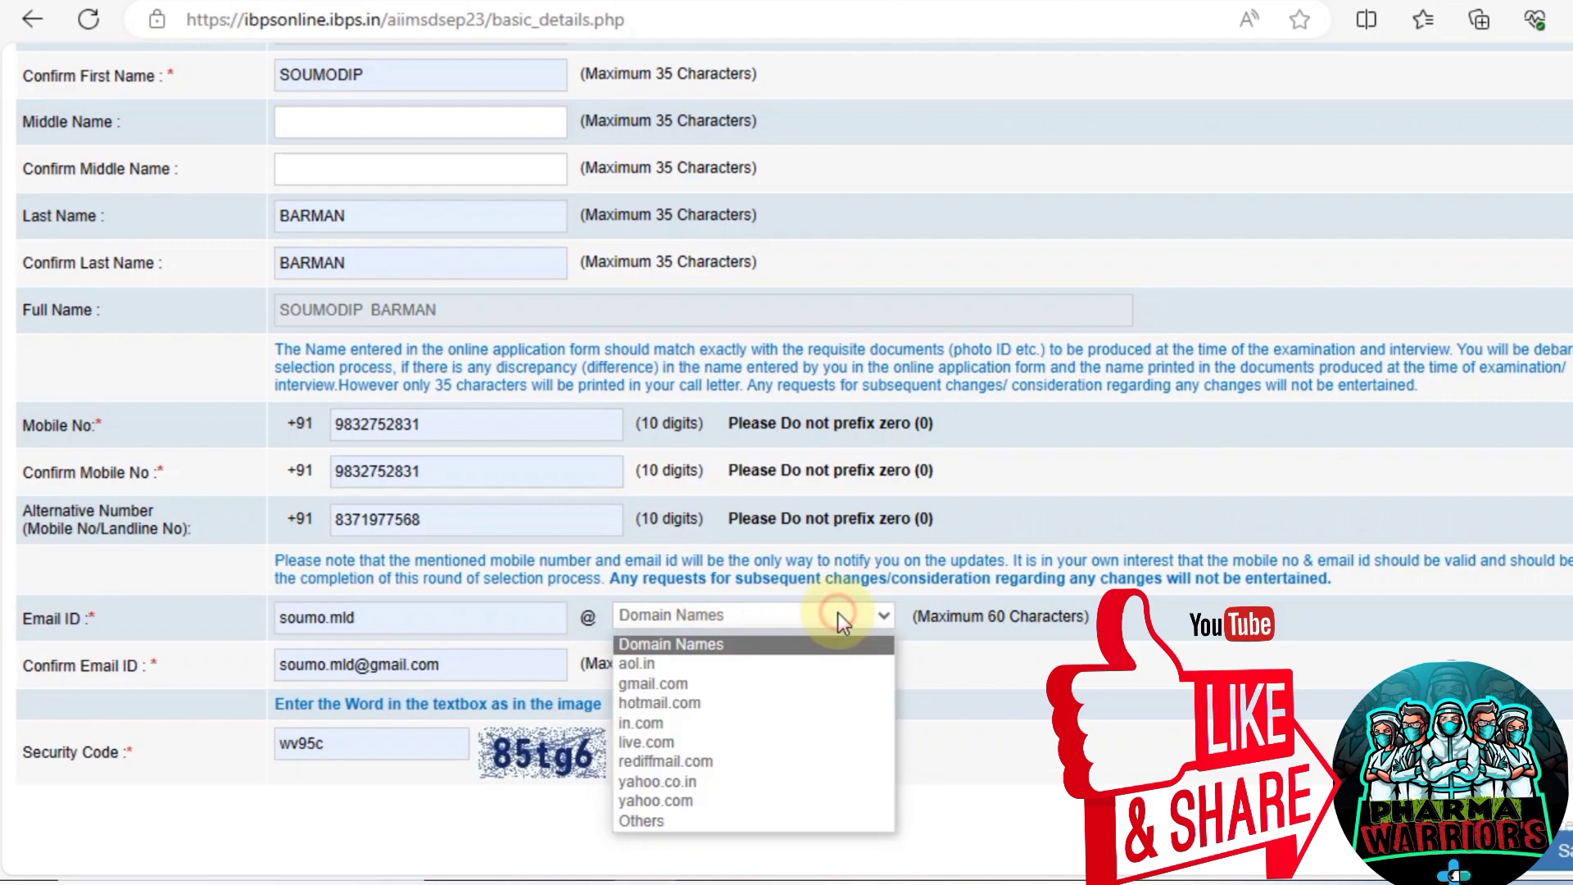
left_click(788, 680)
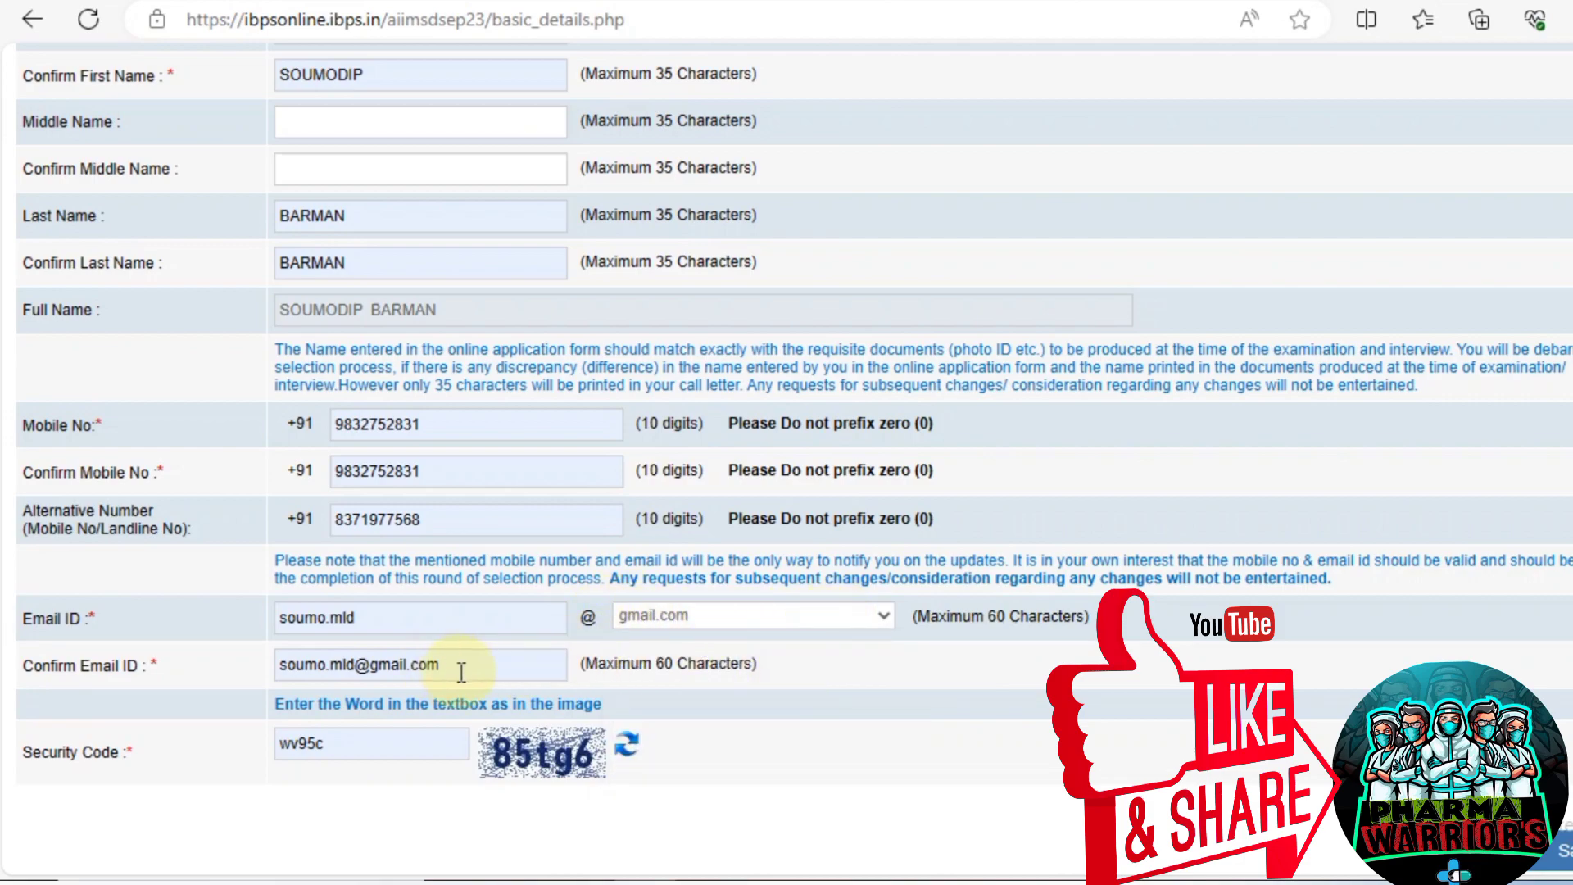
Replace the security code with the one shown in the image, submit the basic info and confirm that the data is correct.
left_click_drag(422, 745, 227, 737)
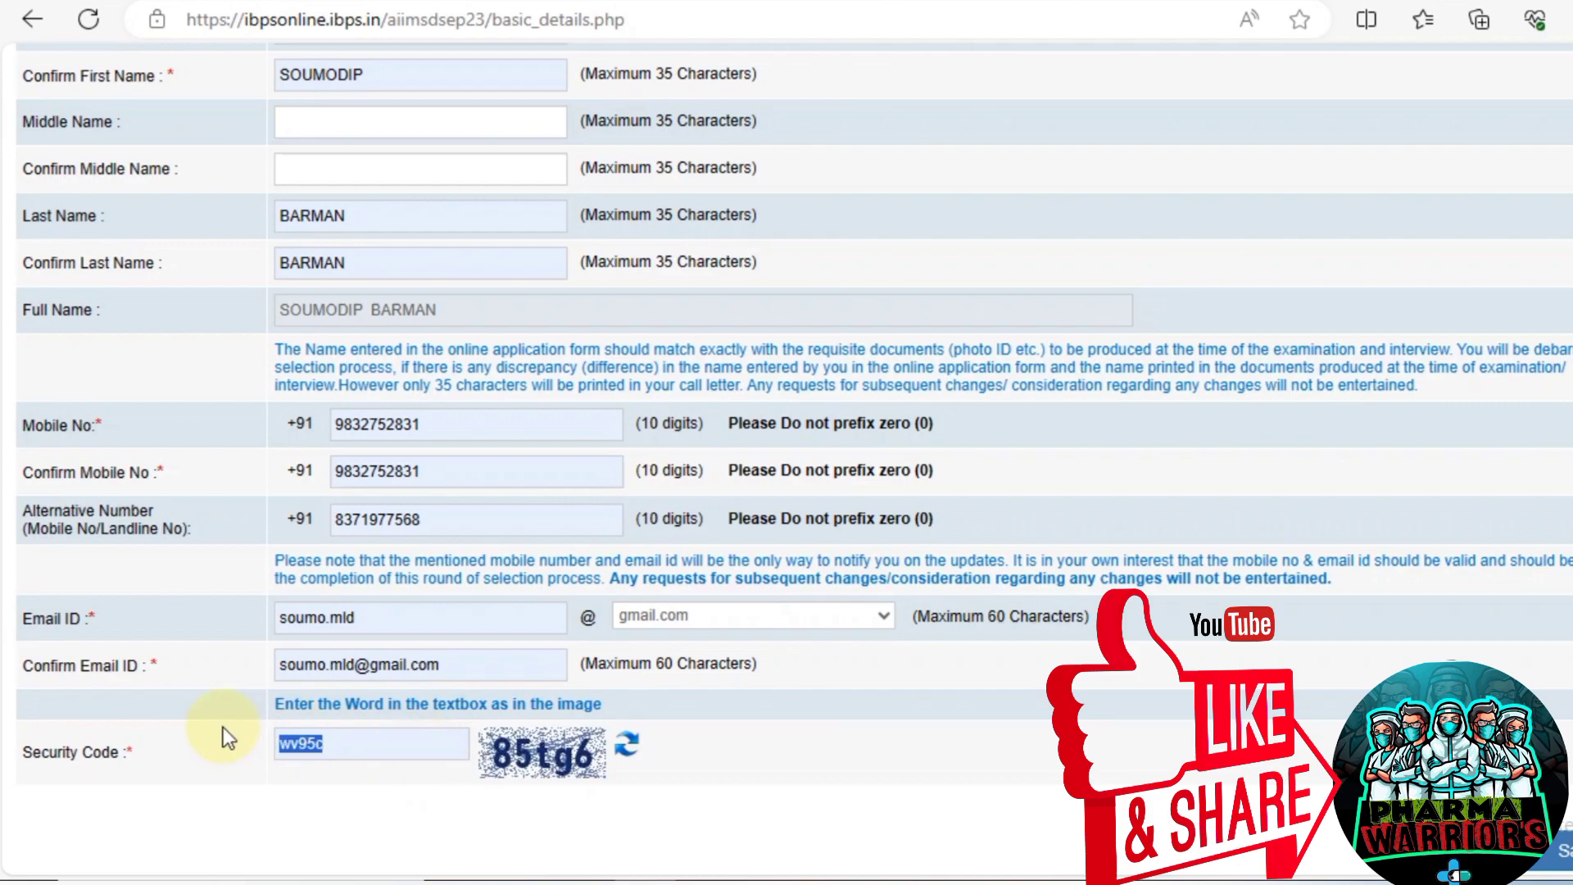
key("BackSpace")
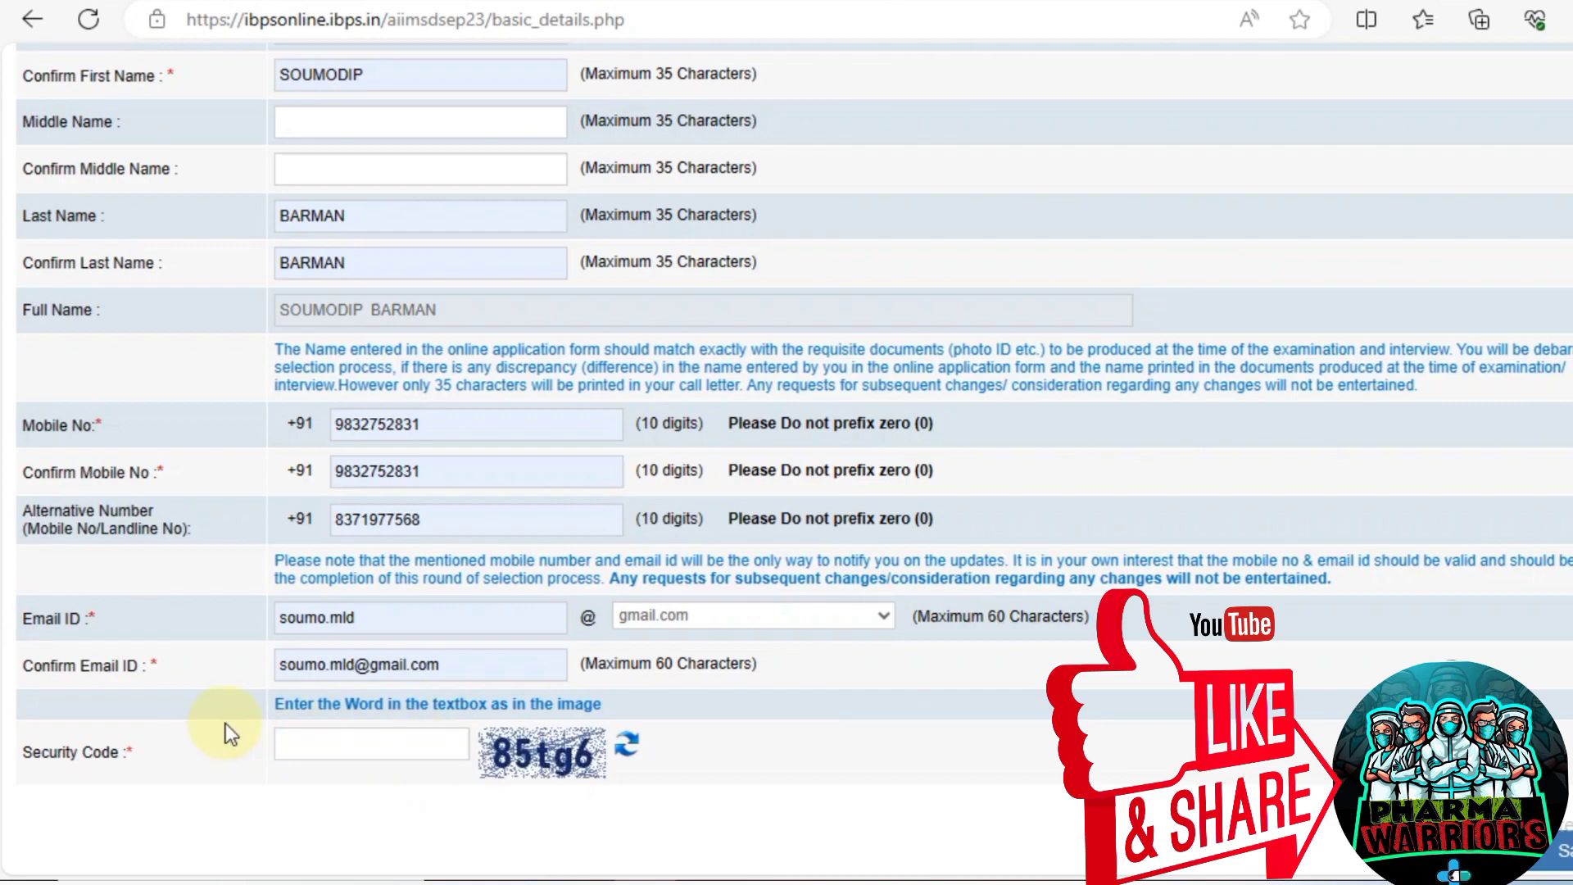
type("85tg6")
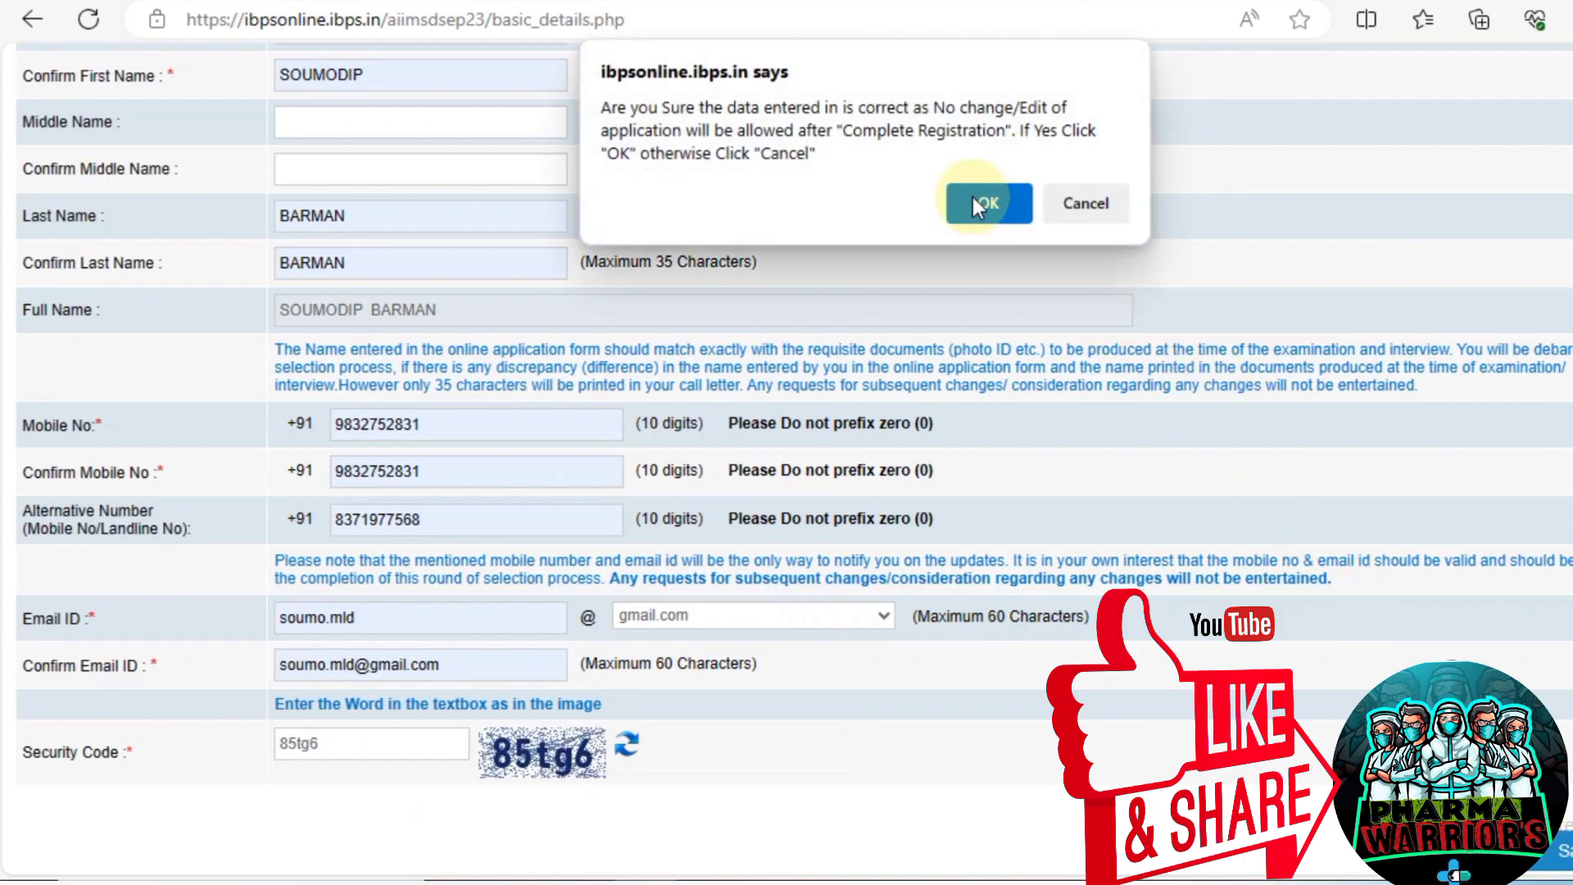
left_click(975, 201)
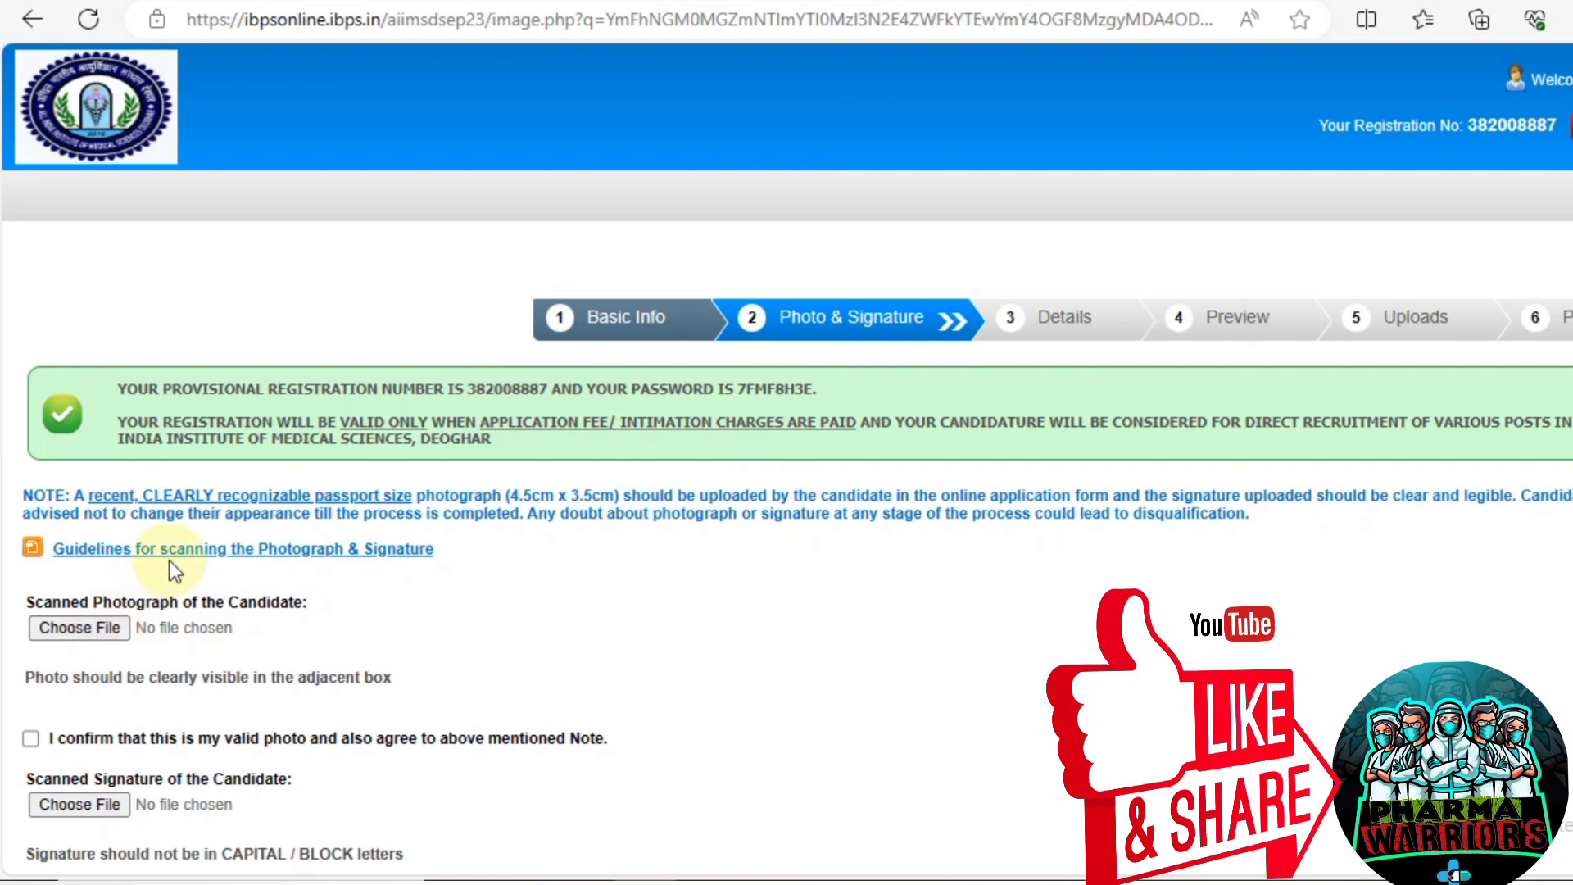
Check the scanning guidelines for photo dimensions and file size, and confirm that the candidate's photo is valid.
left_click(298, 550)
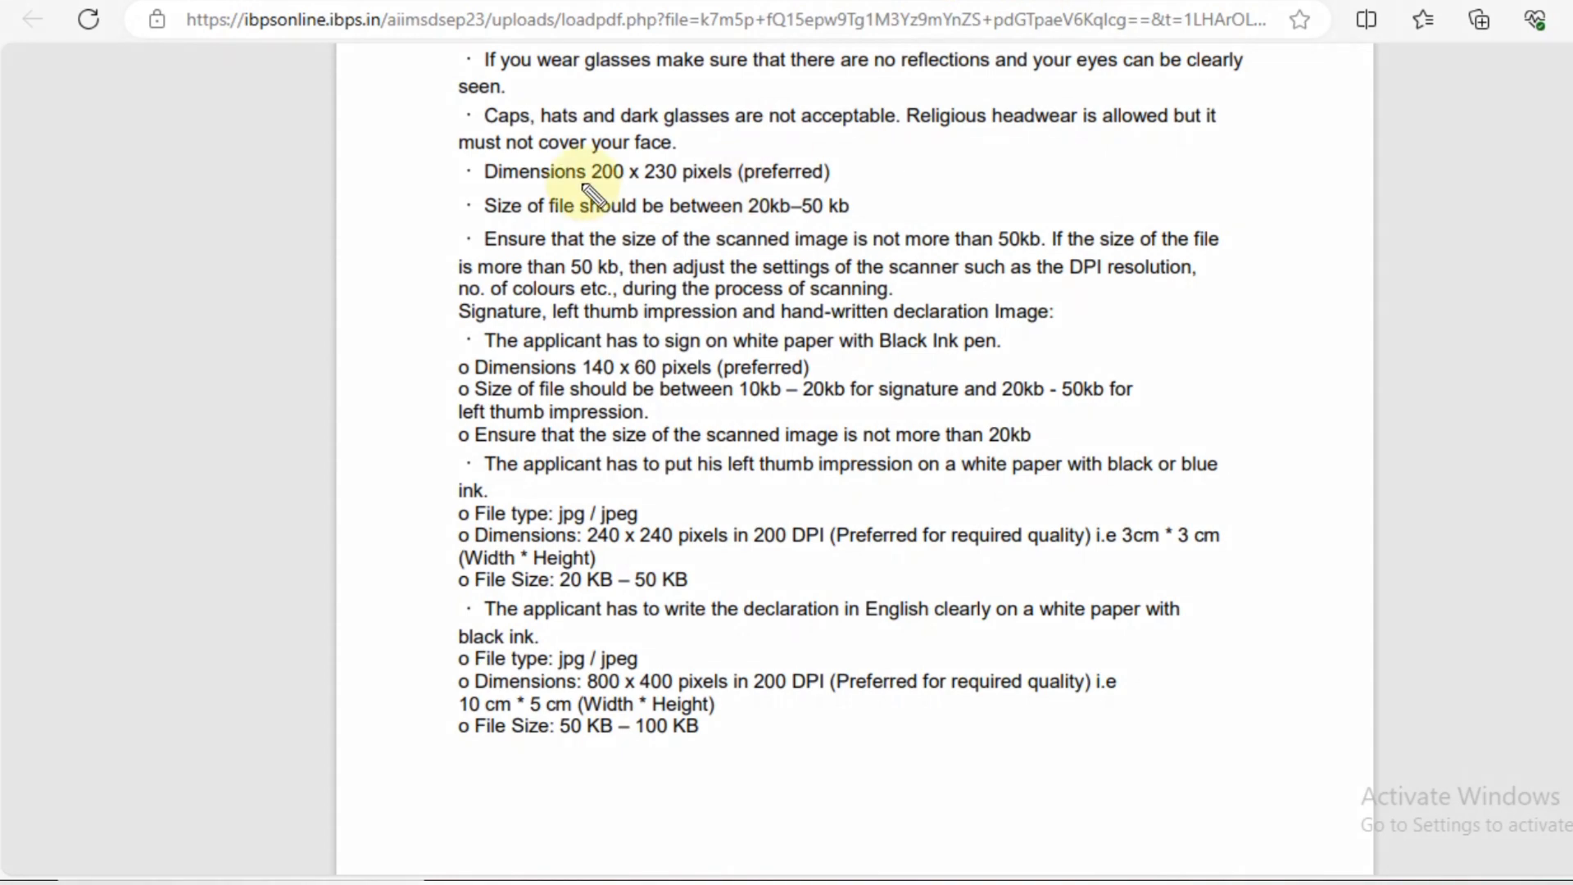
left_click_drag(580, 182, 728, 186)
left_click_drag(728, 219, 899, 231)
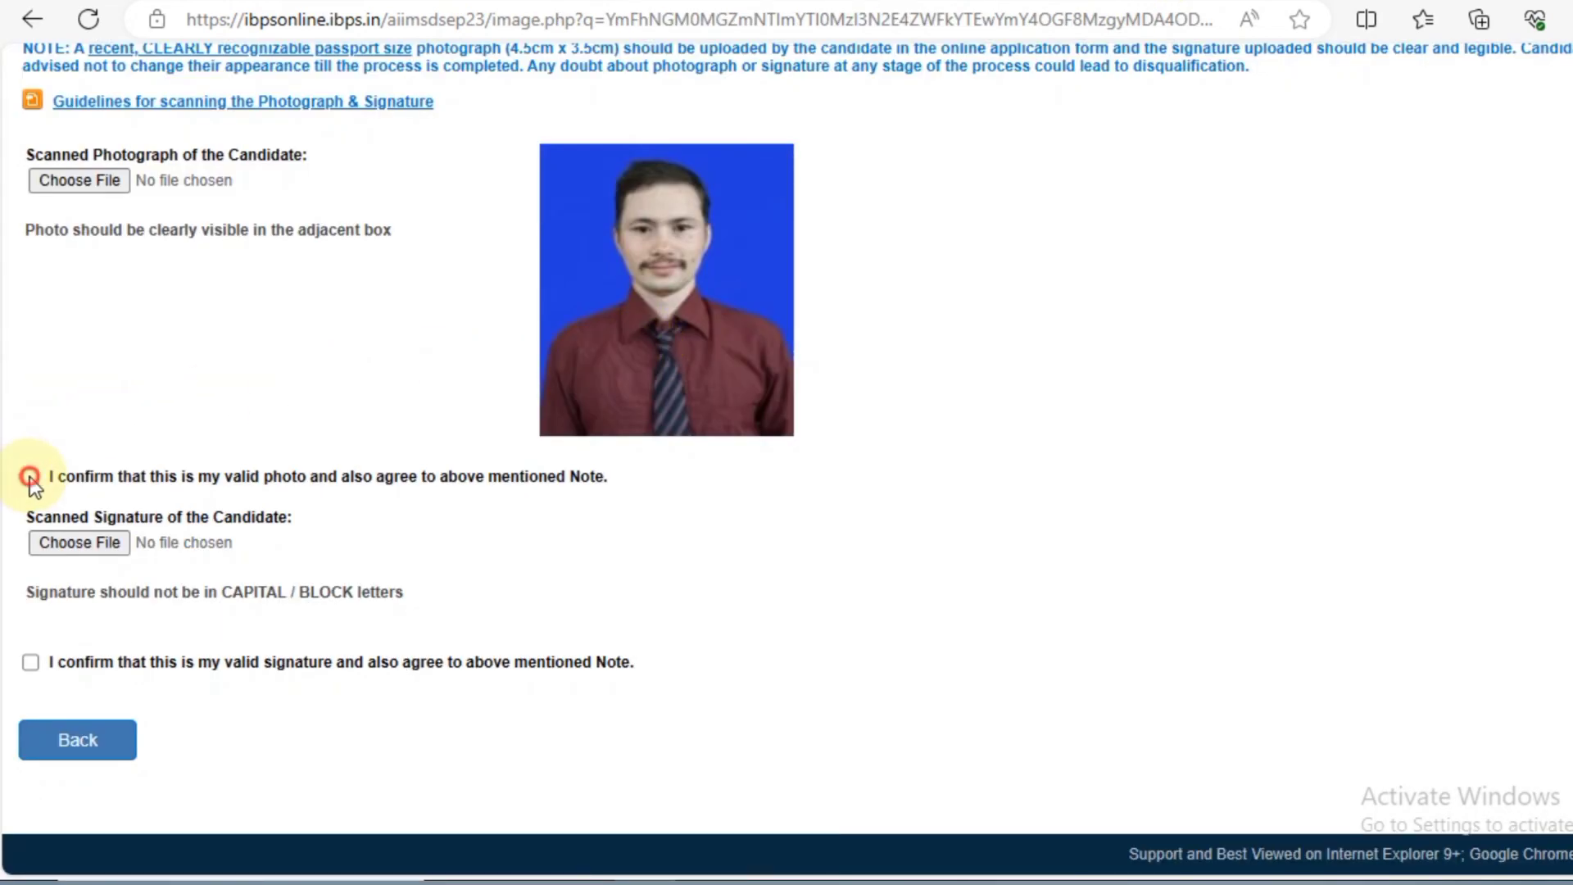
left_click(29, 476)
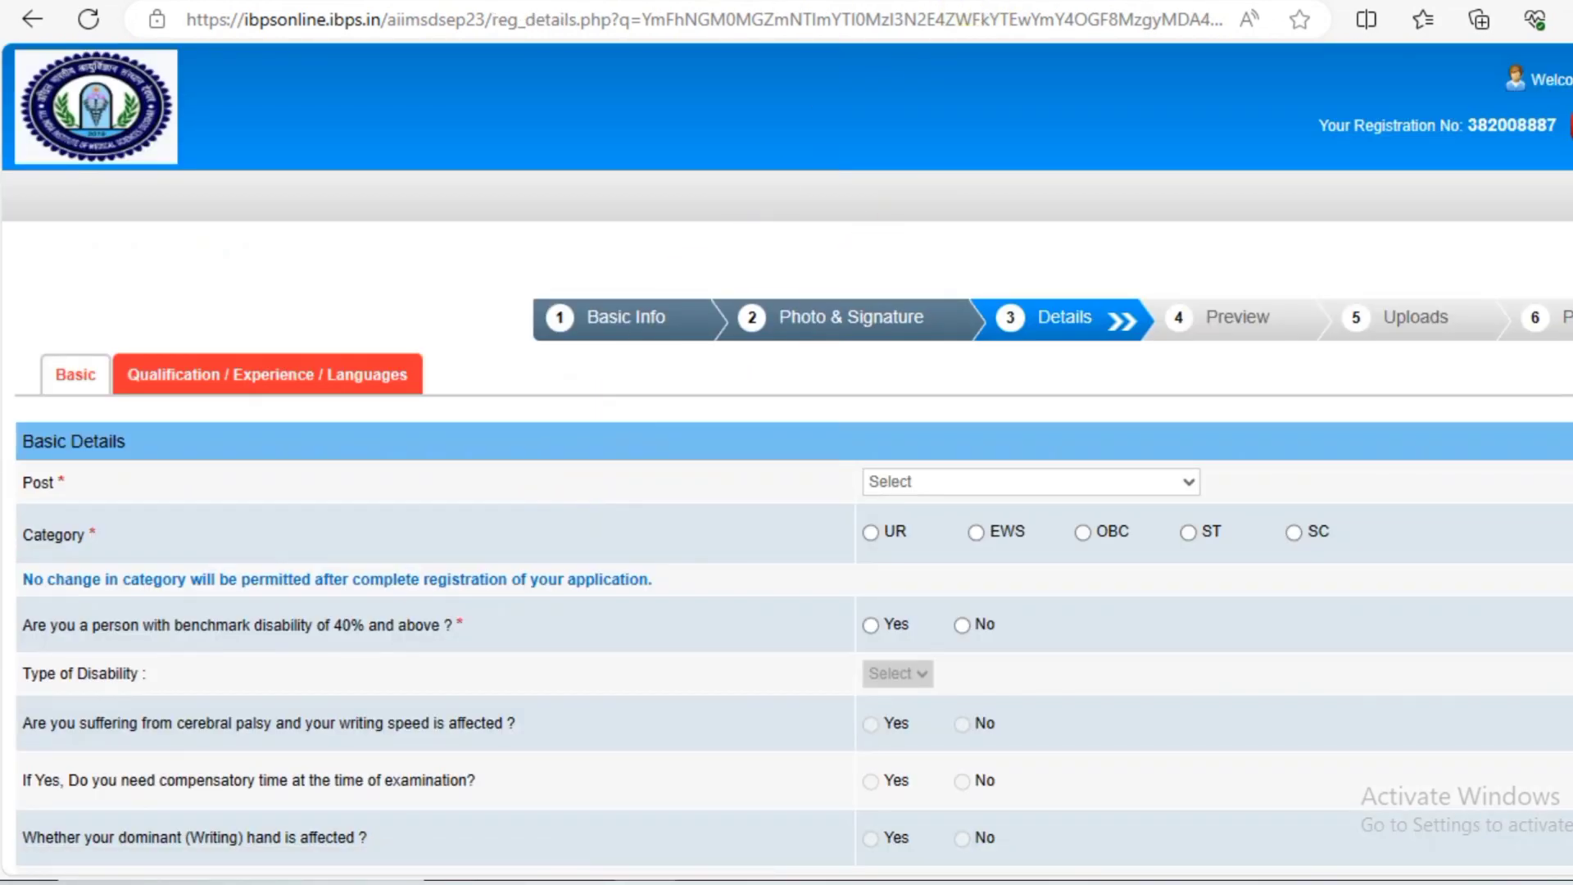
Choose Pharmacist Grade- II as the post and UR as the category in the basic details.
scroll(410, 646, "down", 3)
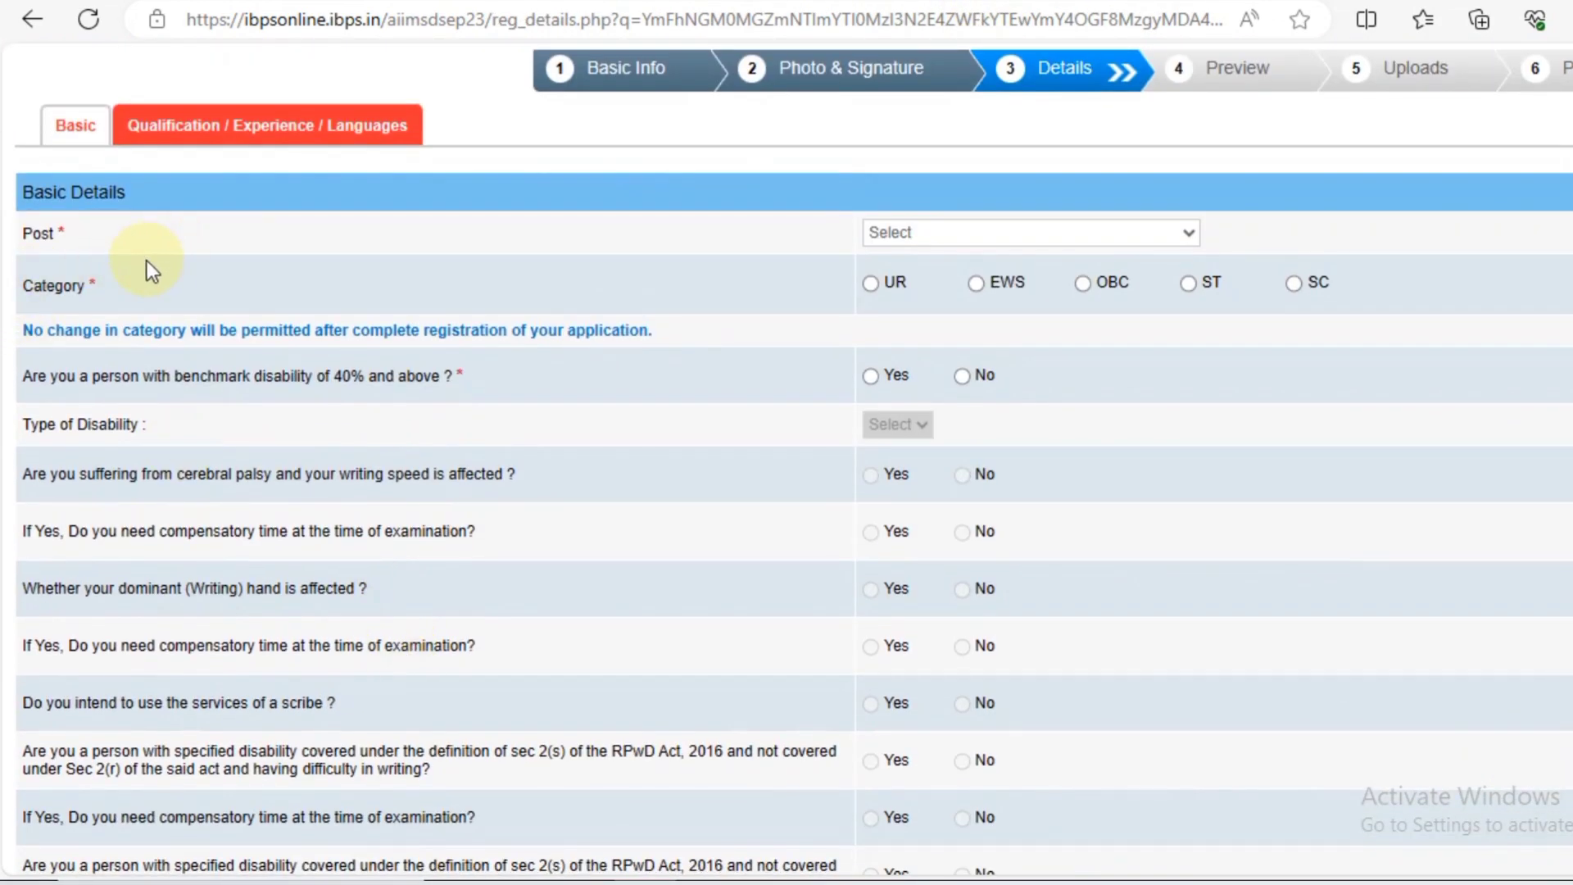
left_click(1190, 238)
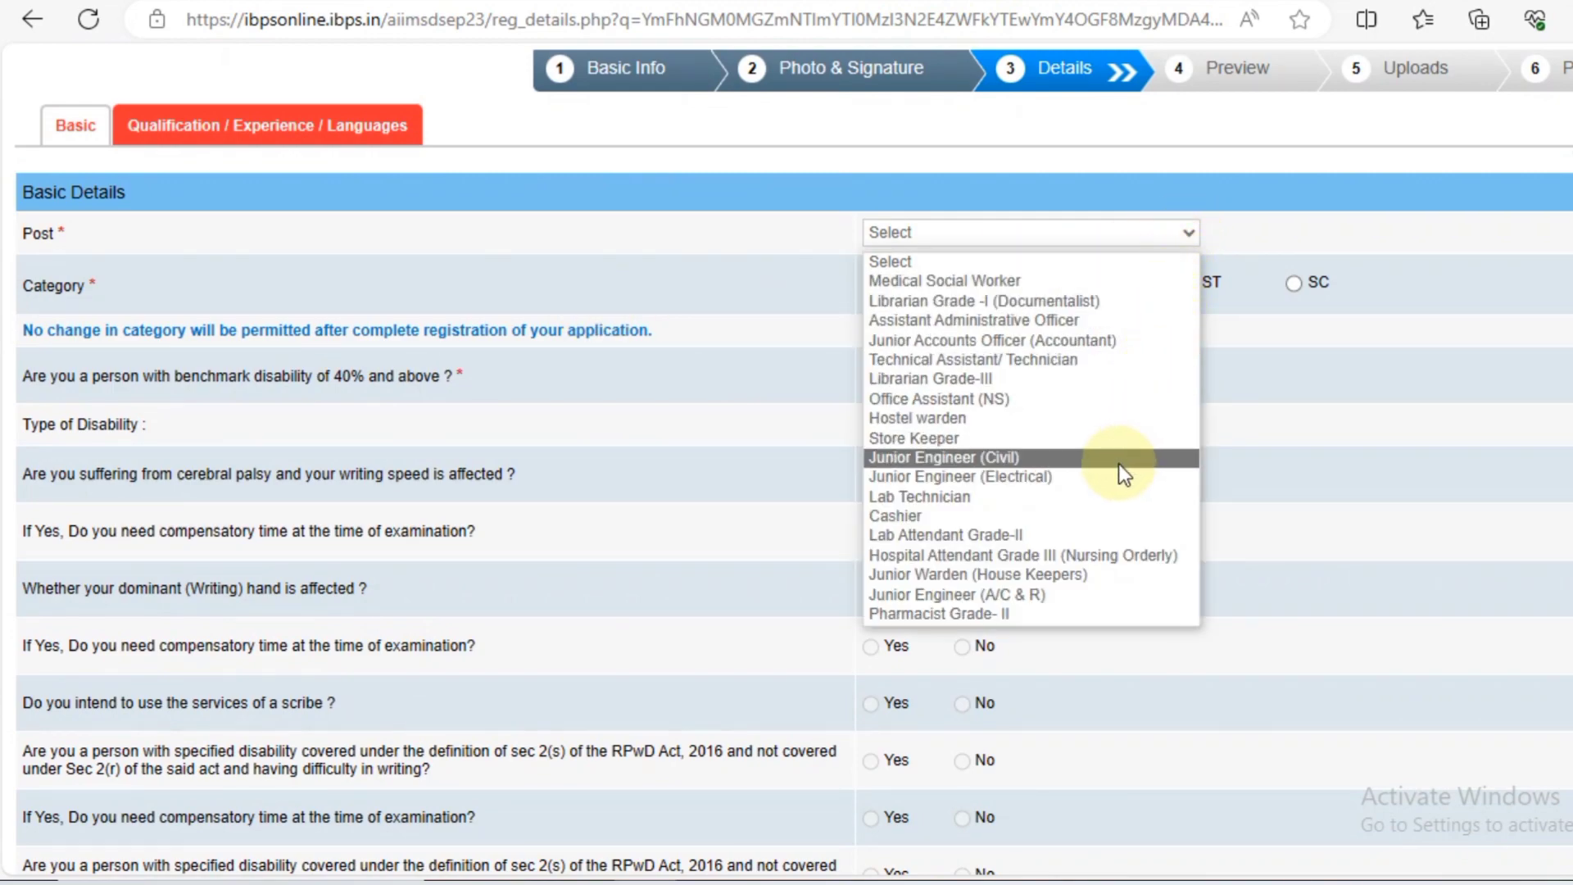
left_click(1003, 616)
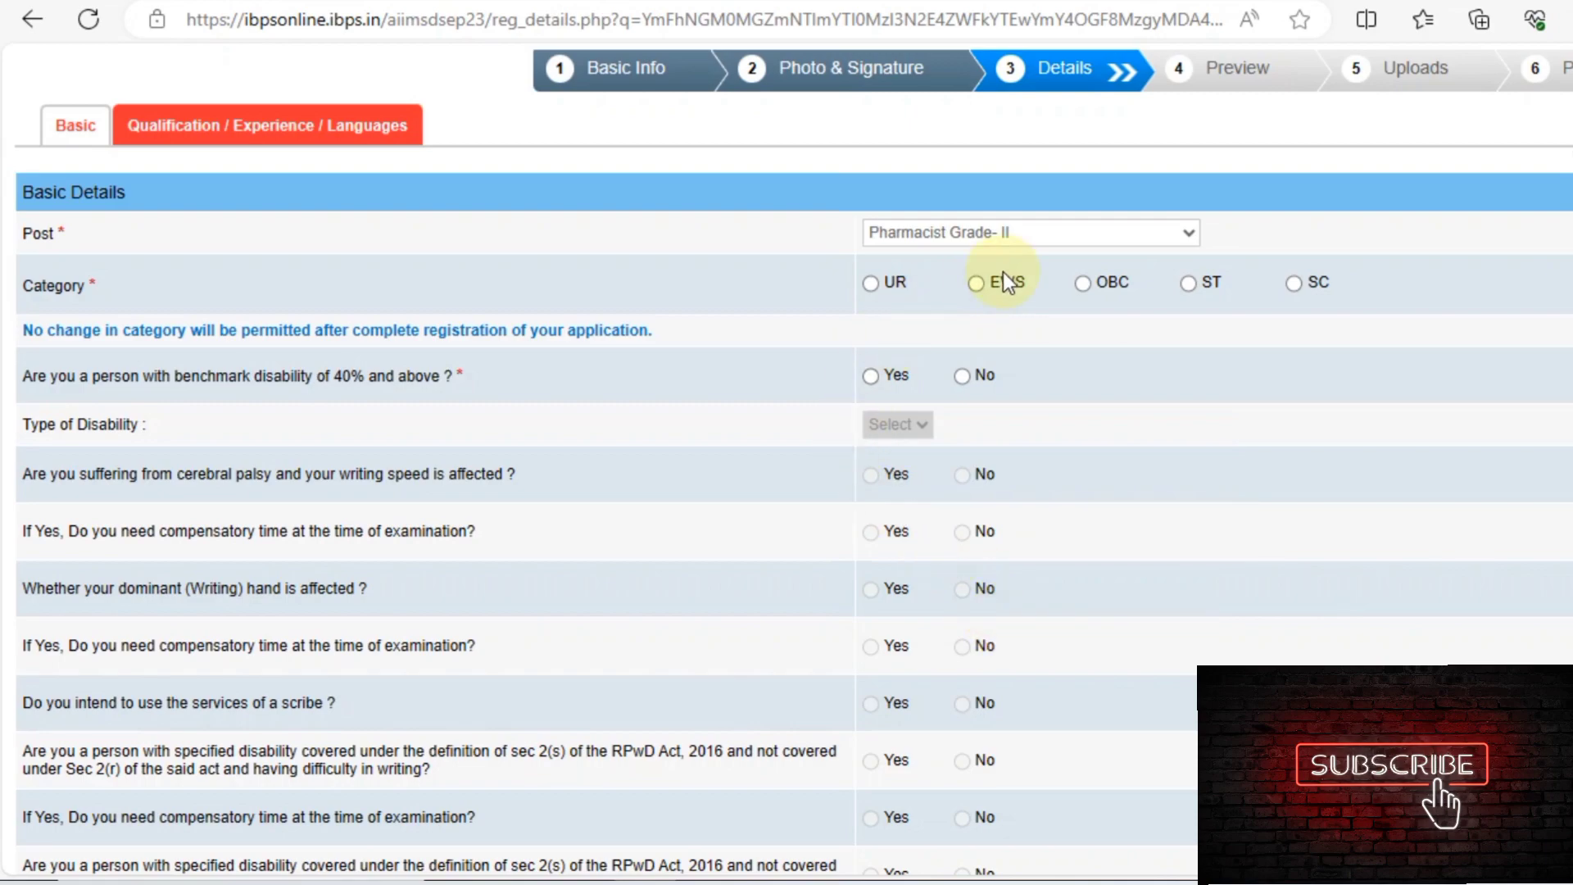
left_click(873, 285)
left_click(1102, 320)
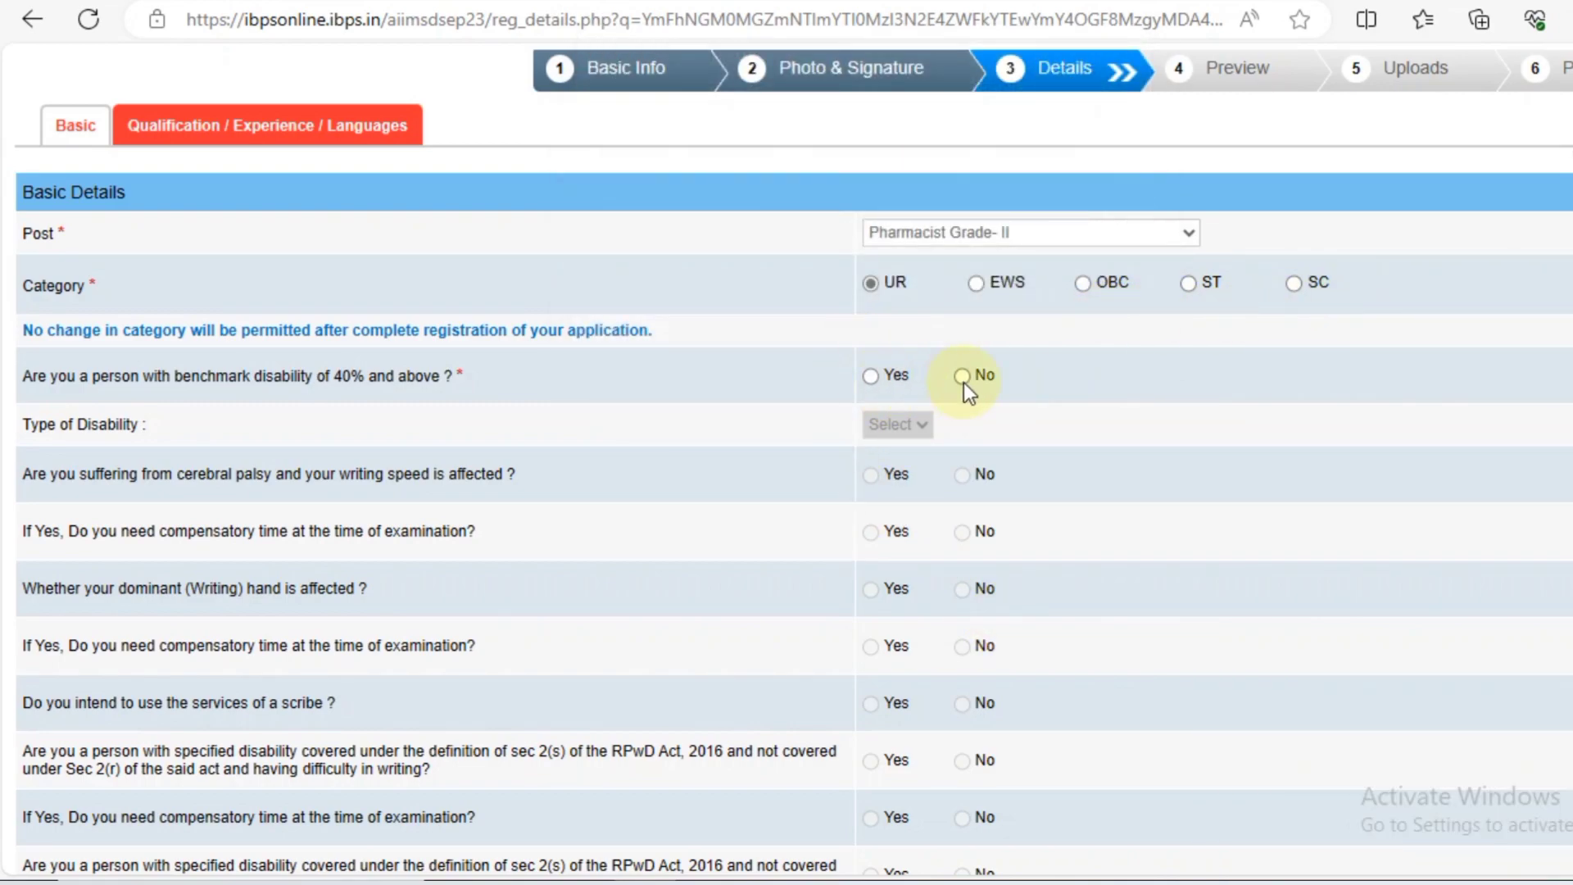
Answer No to the benchmark disability question and to the sec 2(s) disability with writing difficulty question.
left_click(964, 376)
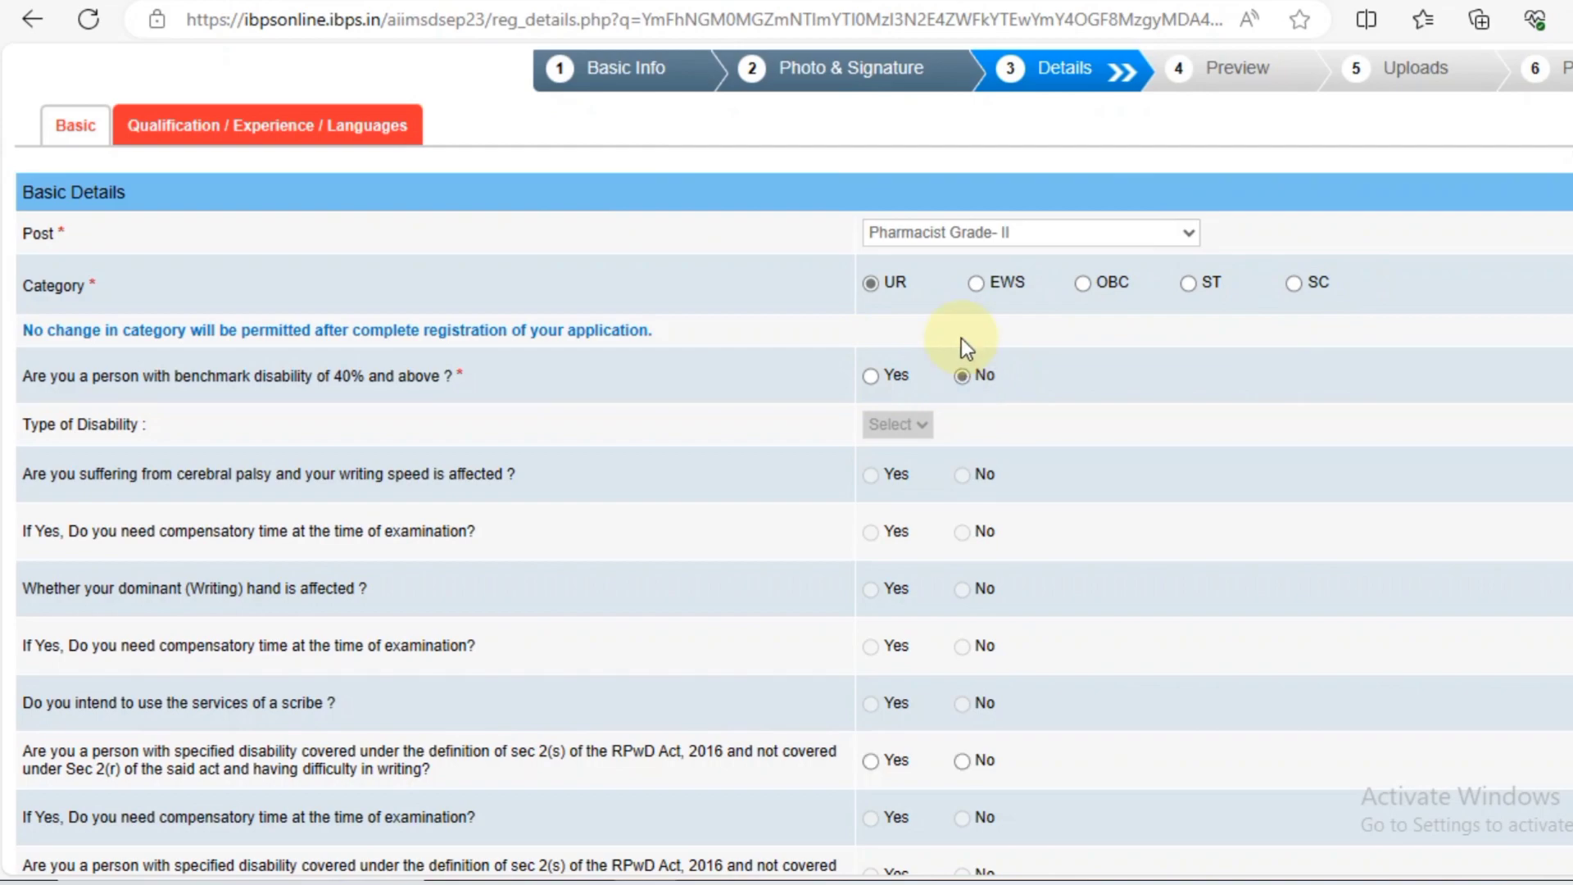
scroll(960, 338, "down", 5)
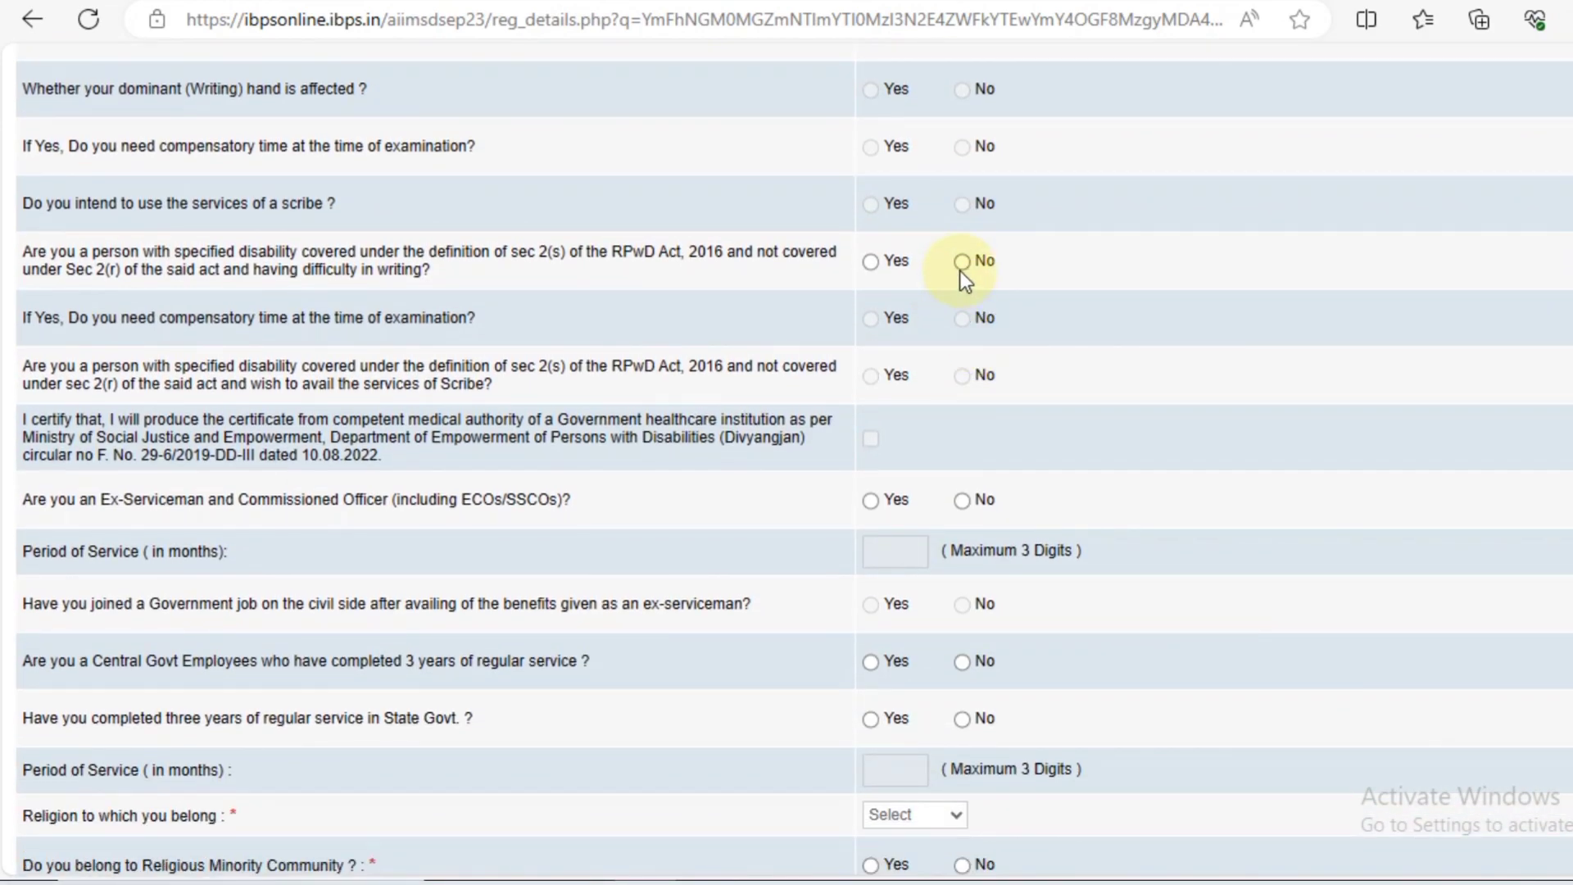
left_click(962, 261)
Answer No to the ex-serviceman, Central Govt employee and State Govt regular service questions.
scroll(959, 393, "down", 3)
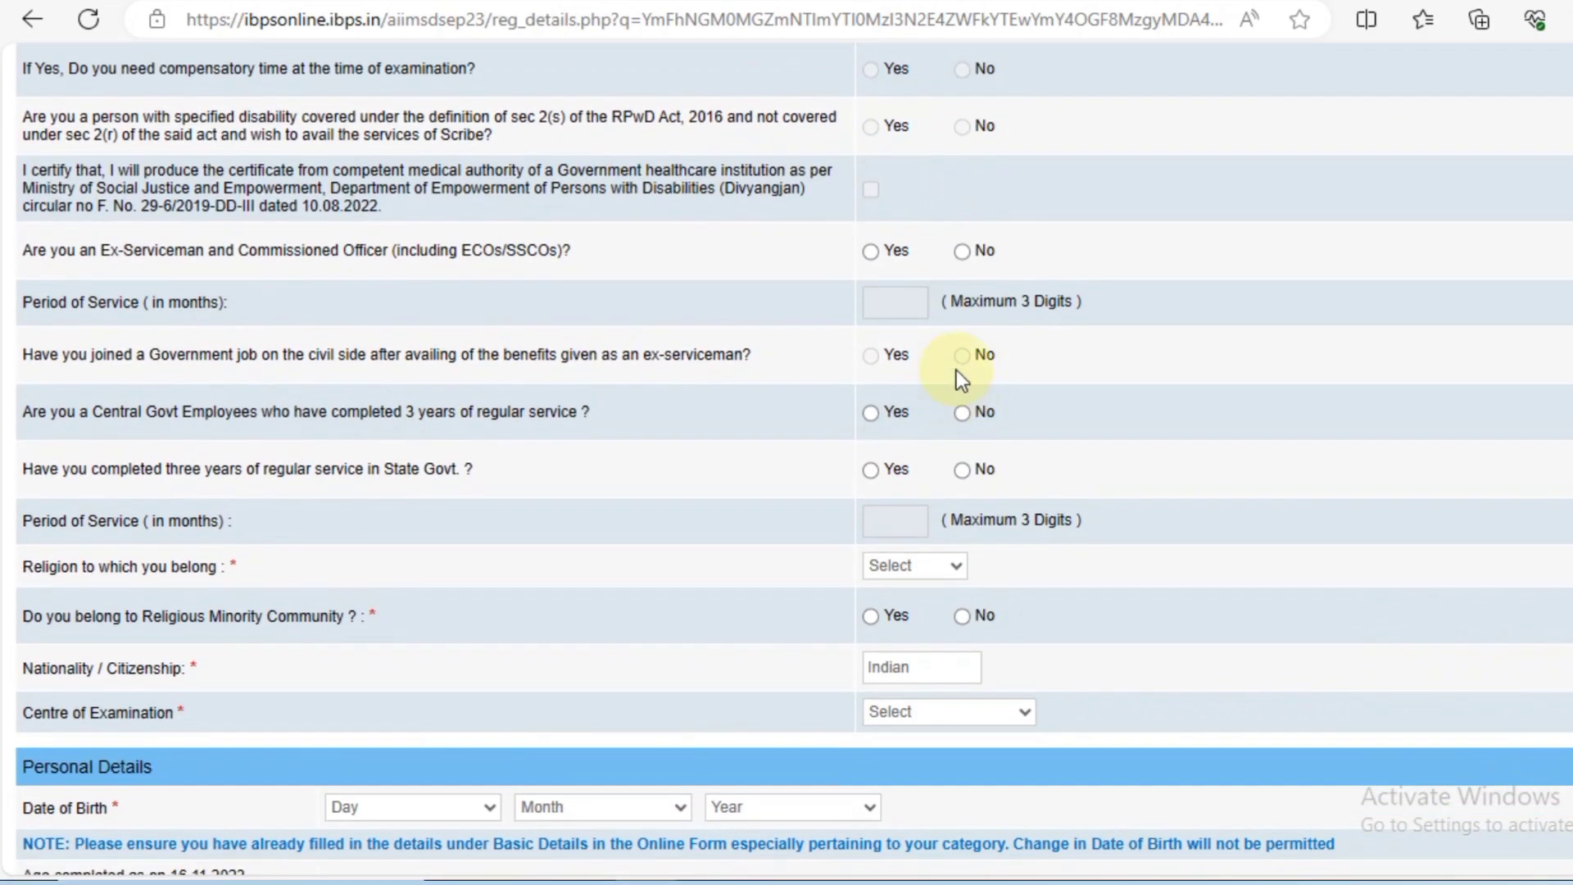
left_click(964, 255)
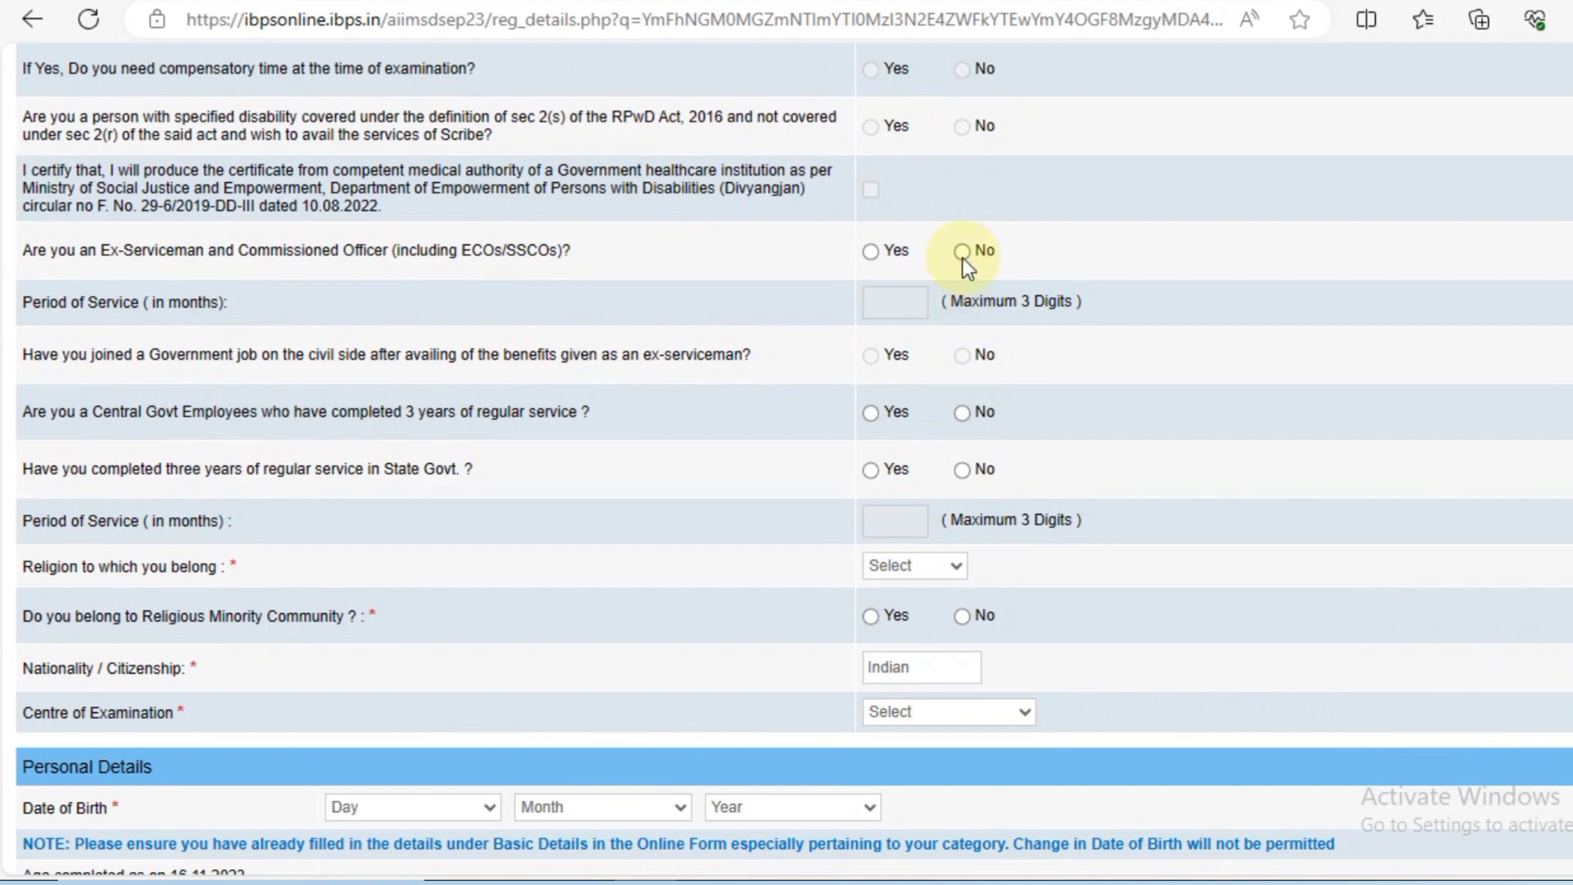
left_click(964, 411)
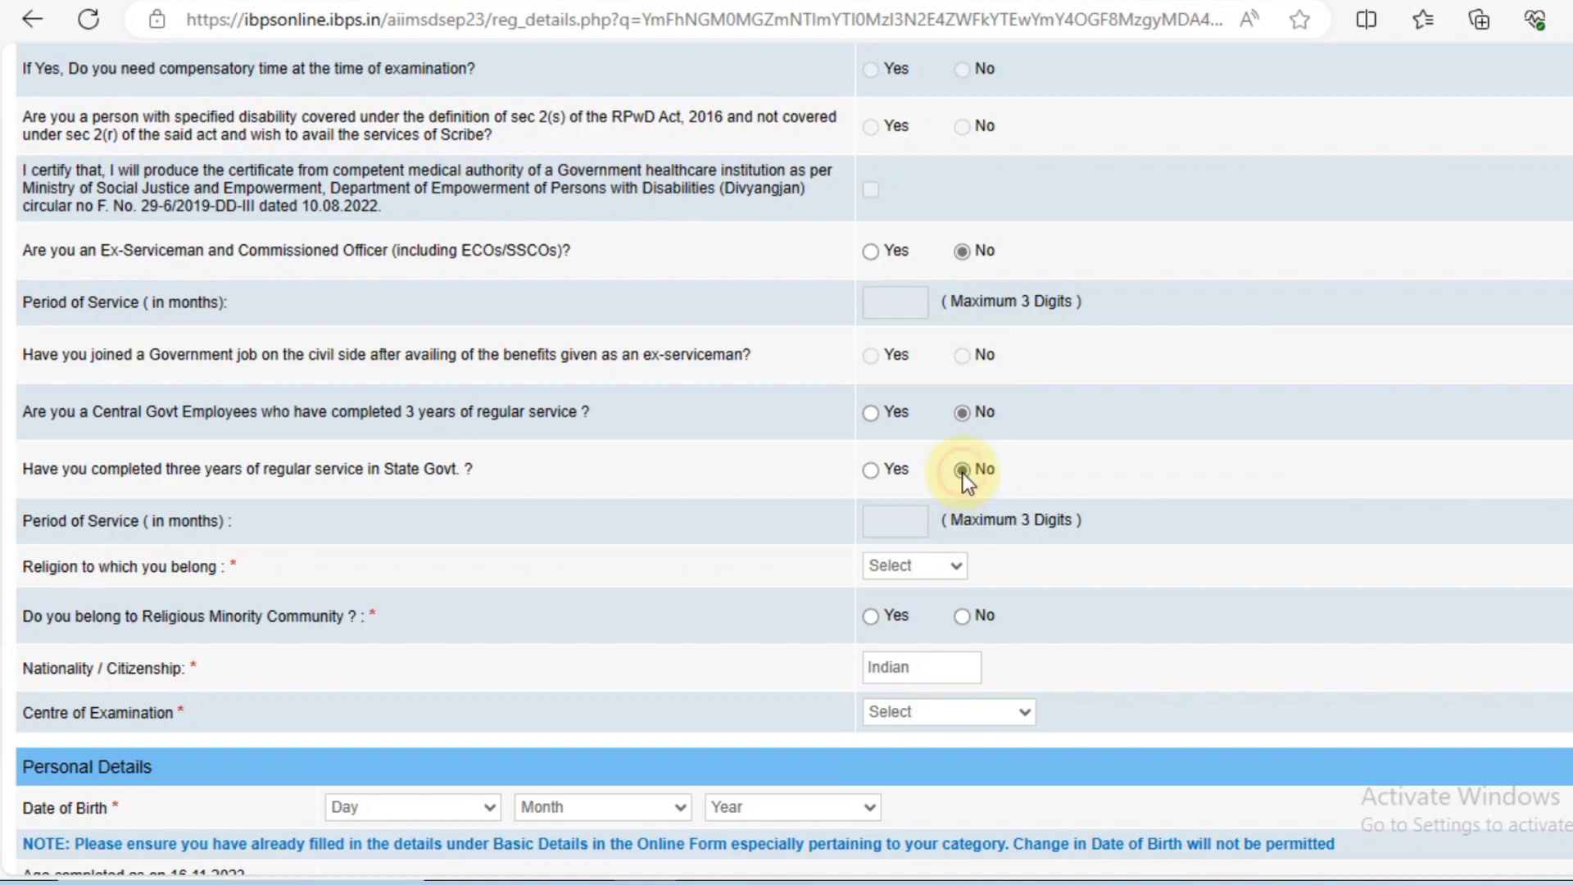
Set the religion to Hindu, religious minority community to No and the centre of examination to Kolkata.
scroll(961, 473, "down", 3)
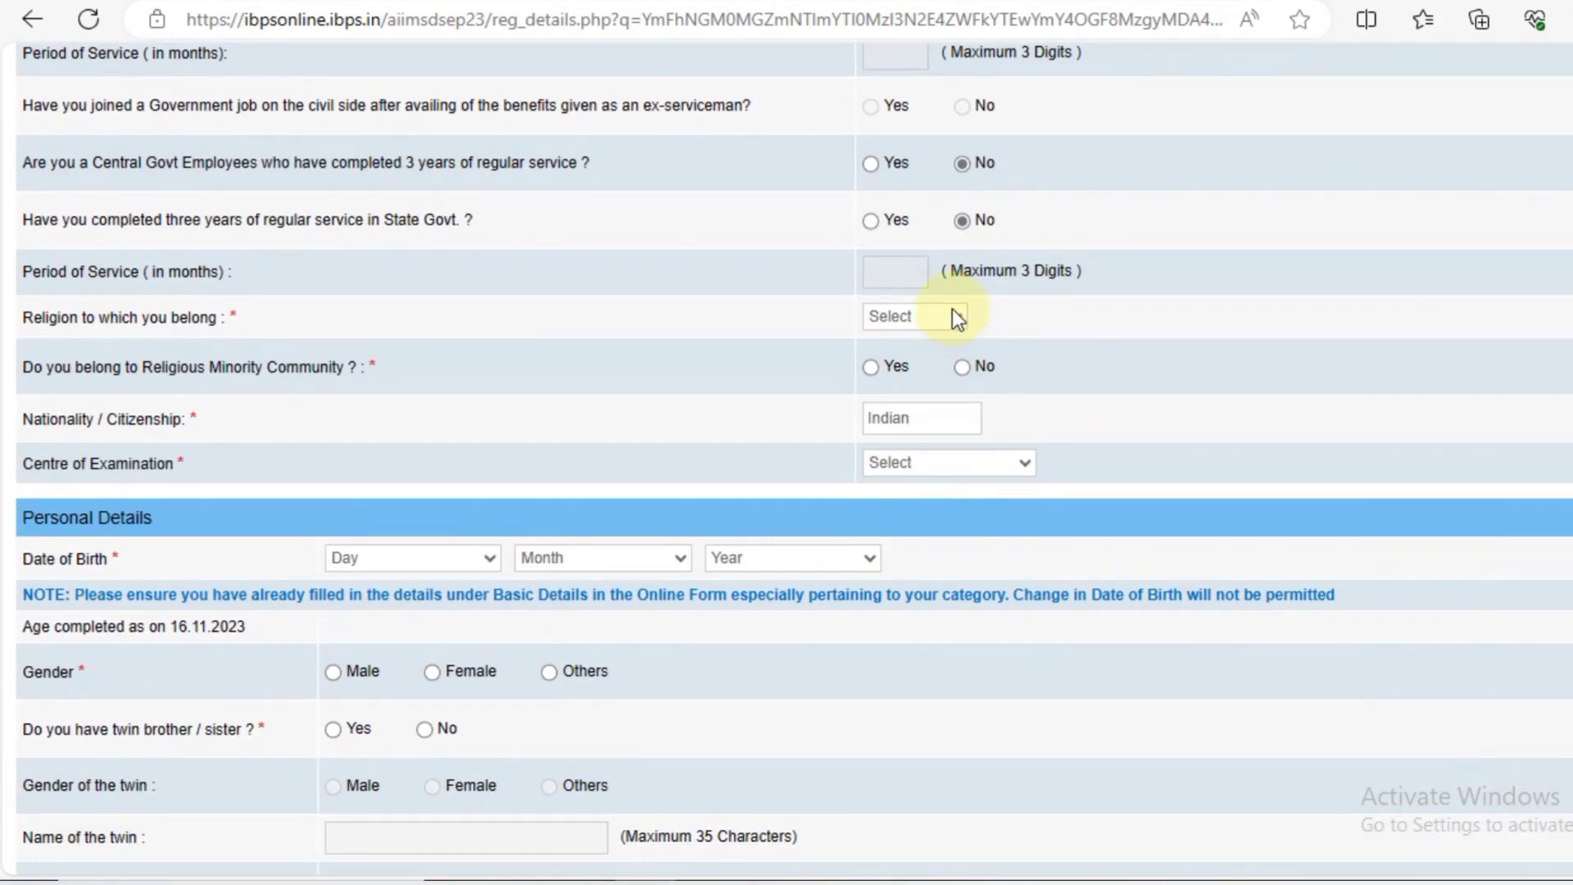
left_click(957, 318)
left_click(929, 401)
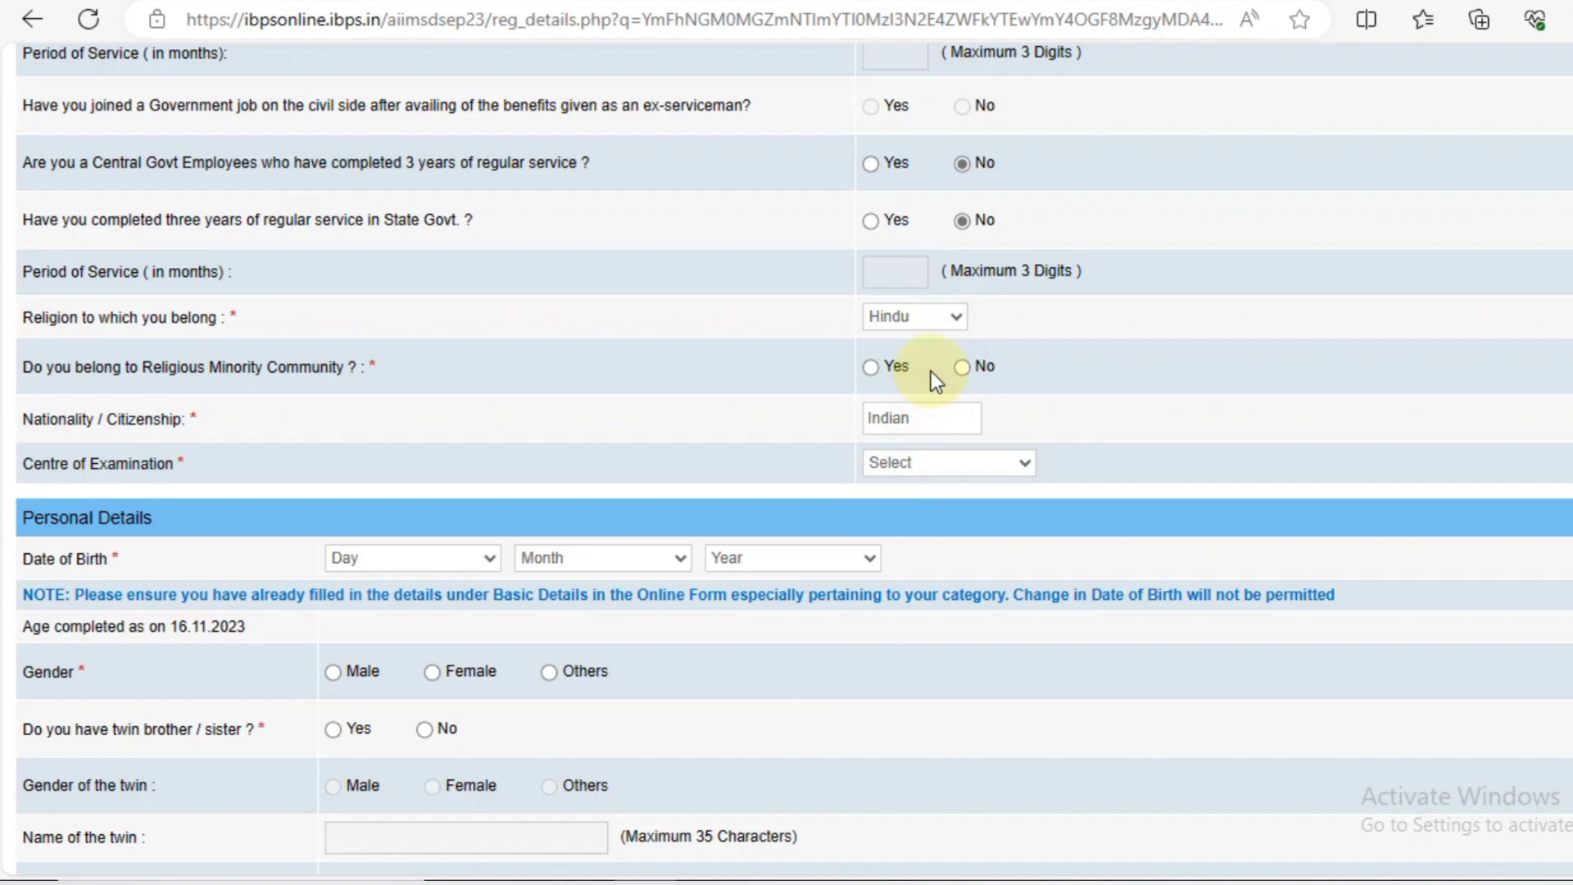
left_click(975, 465)
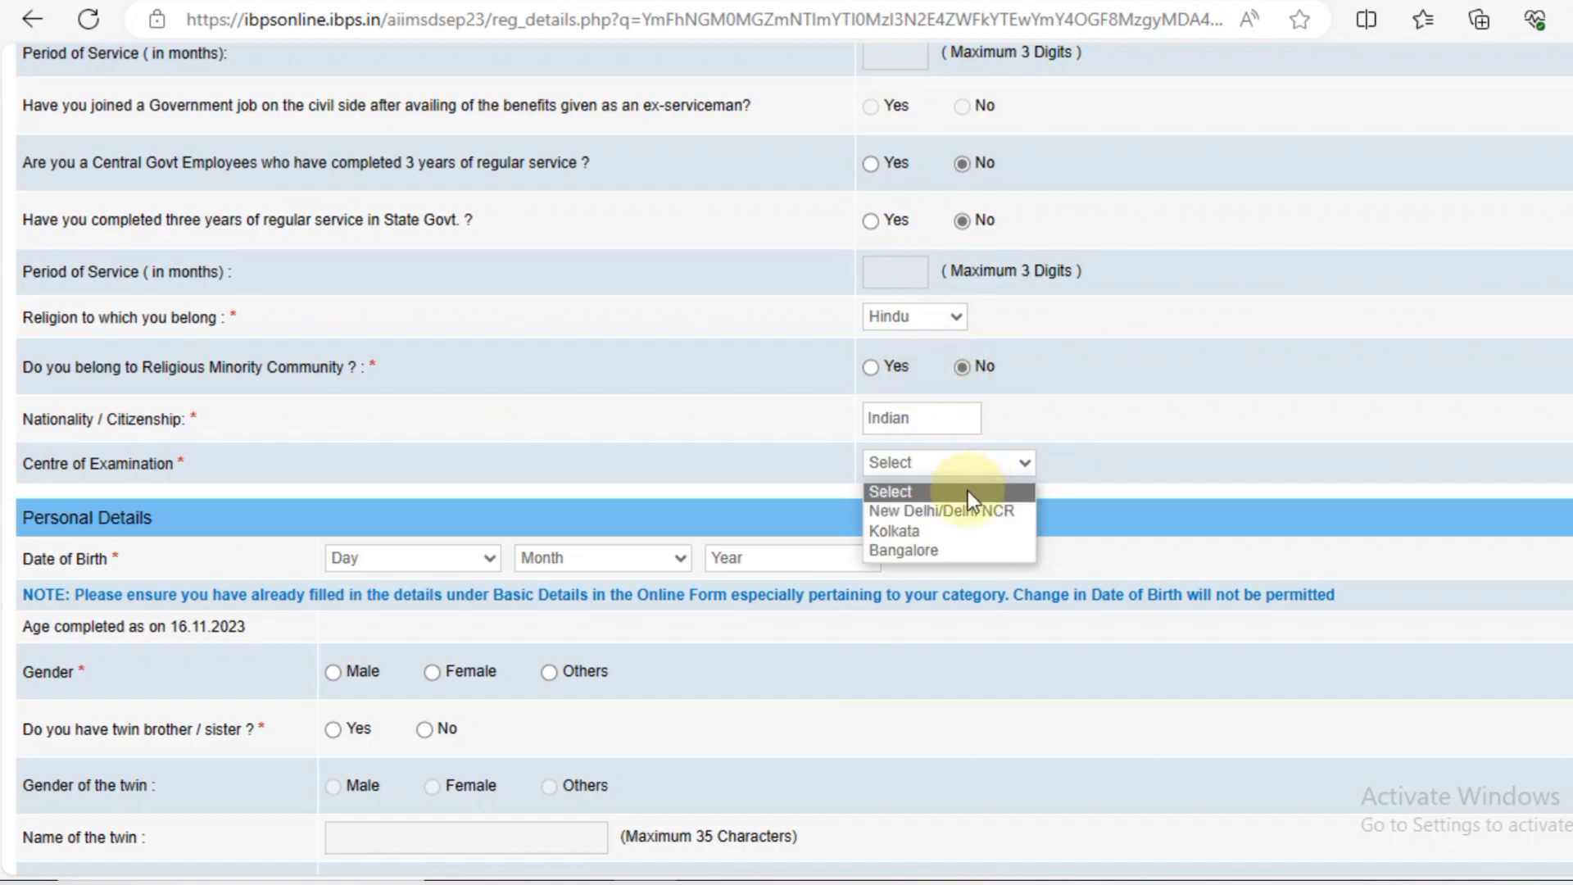
left_click(938, 530)
In the personal details, set gender to Male, twin brother / sister to No and marital status to Unmarried.
left_click(375, 562)
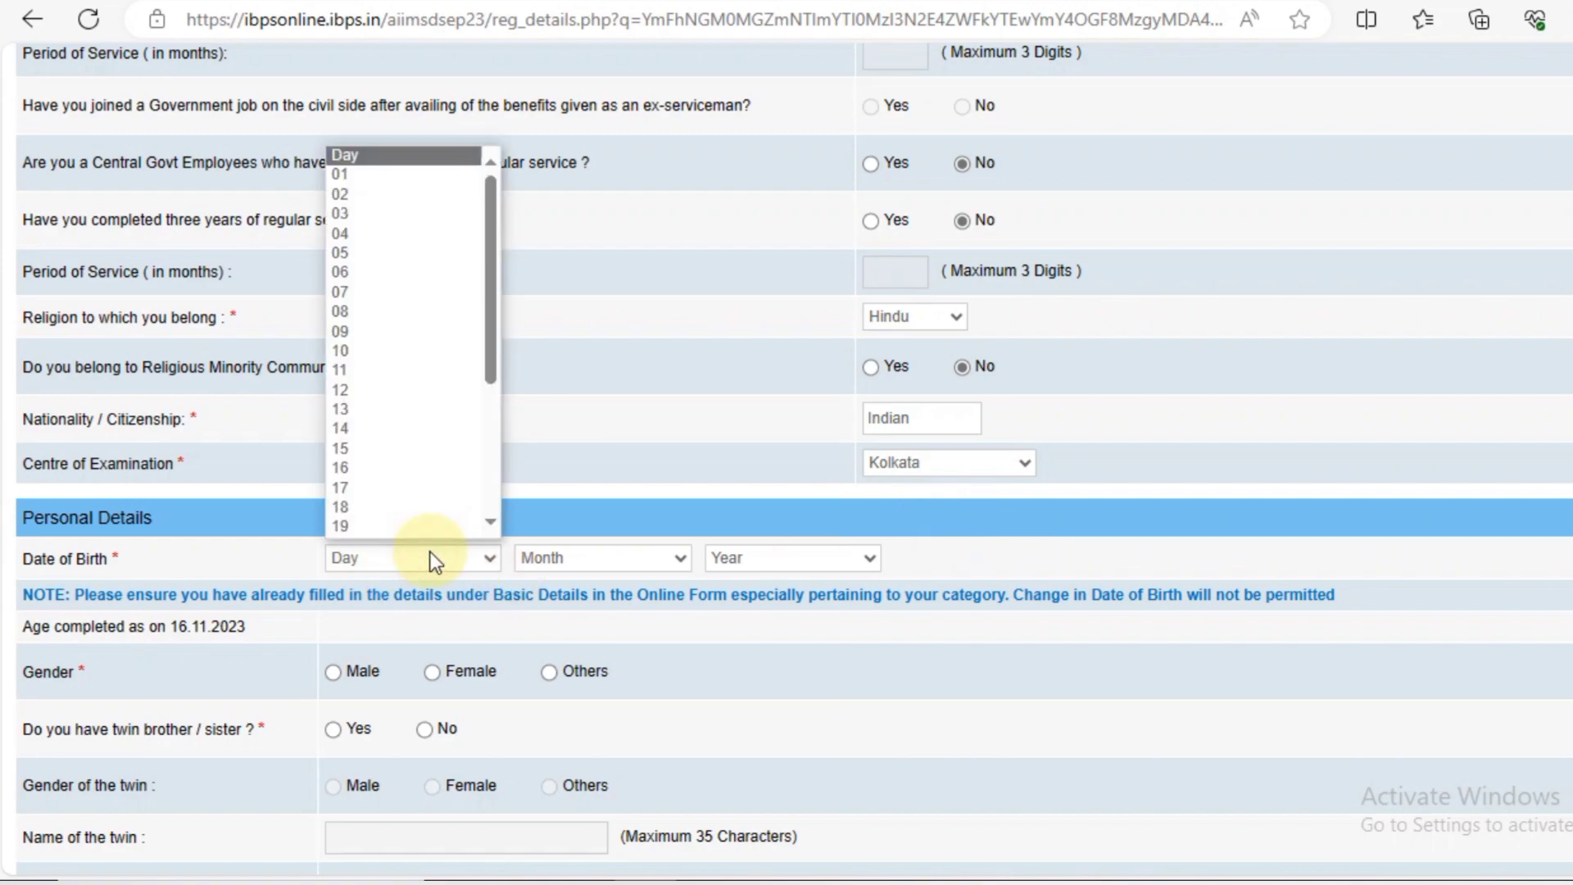
left_click(430, 552)
left_click(338, 671)
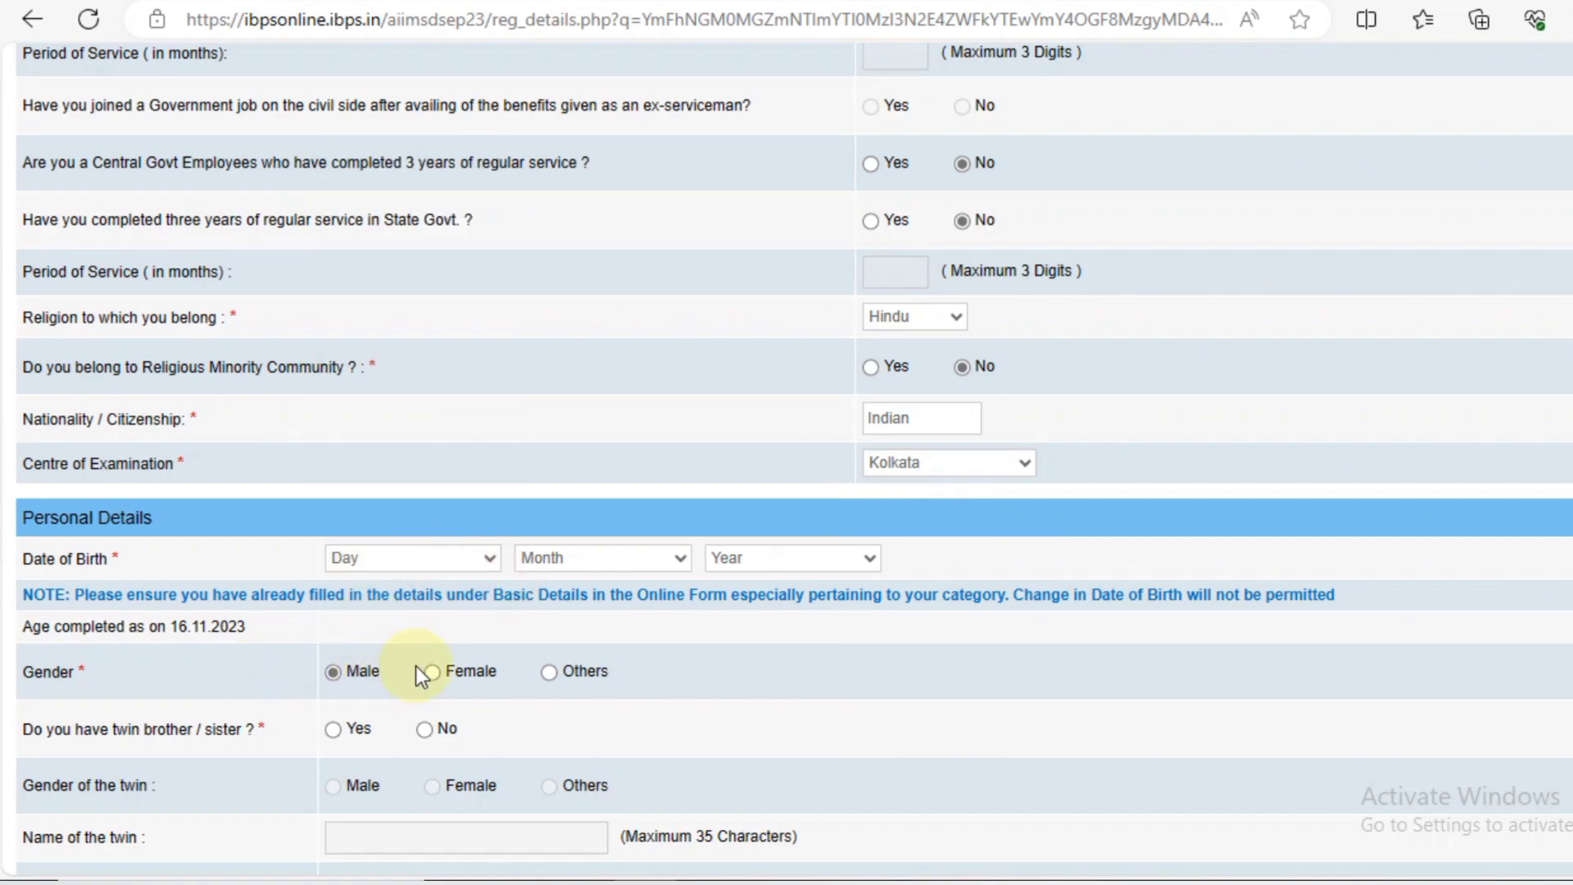
scroll(328, 656, "down", 1)
scroll(491, 613, "down", 4)
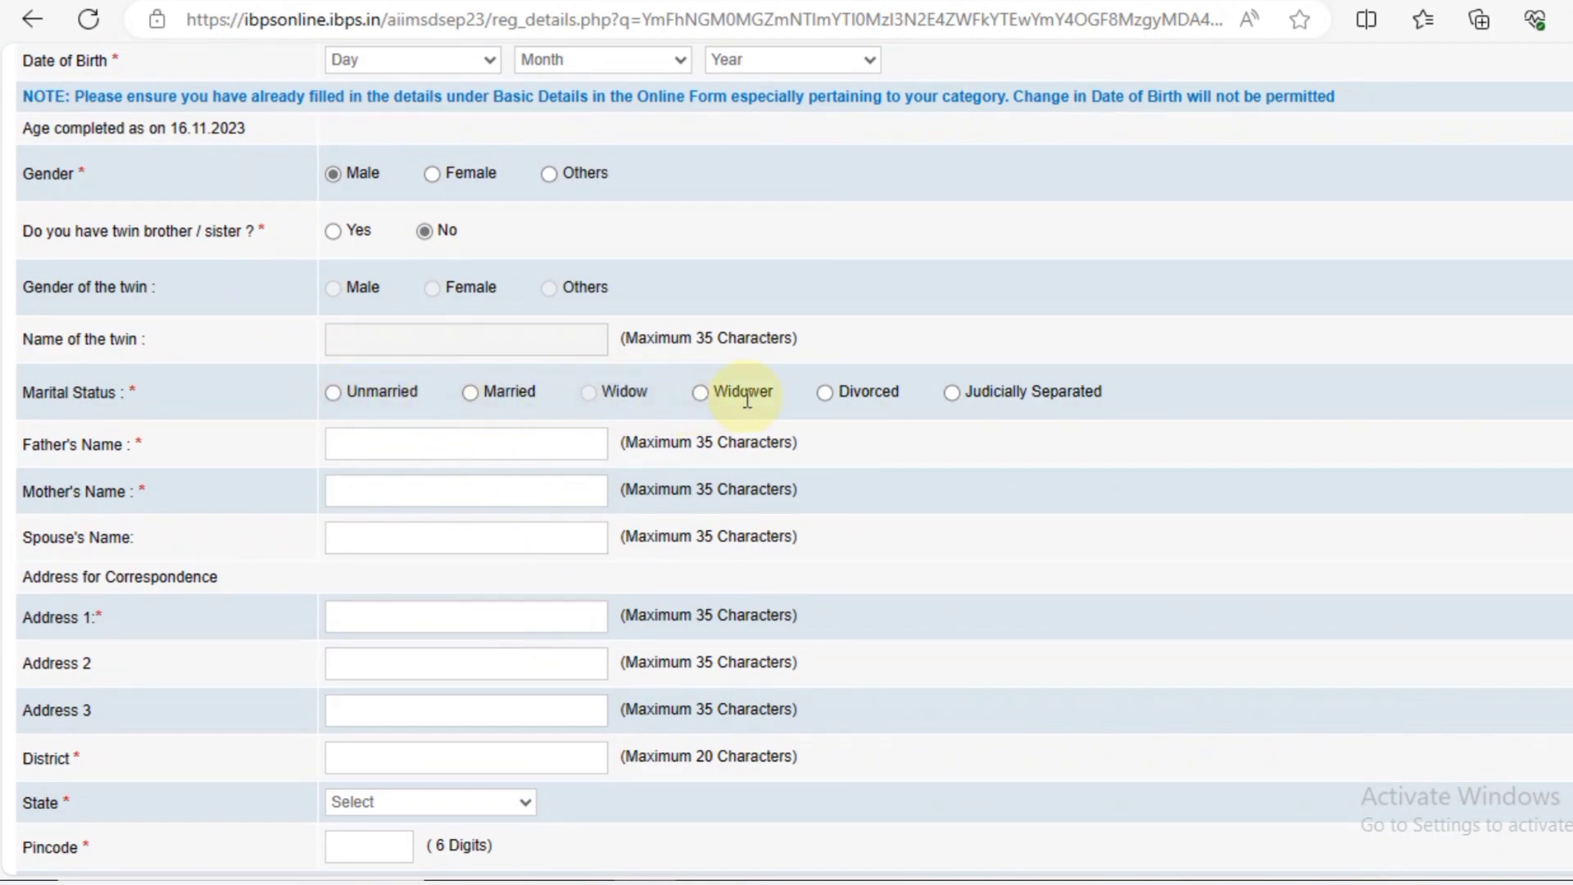
left_click(336, 395)
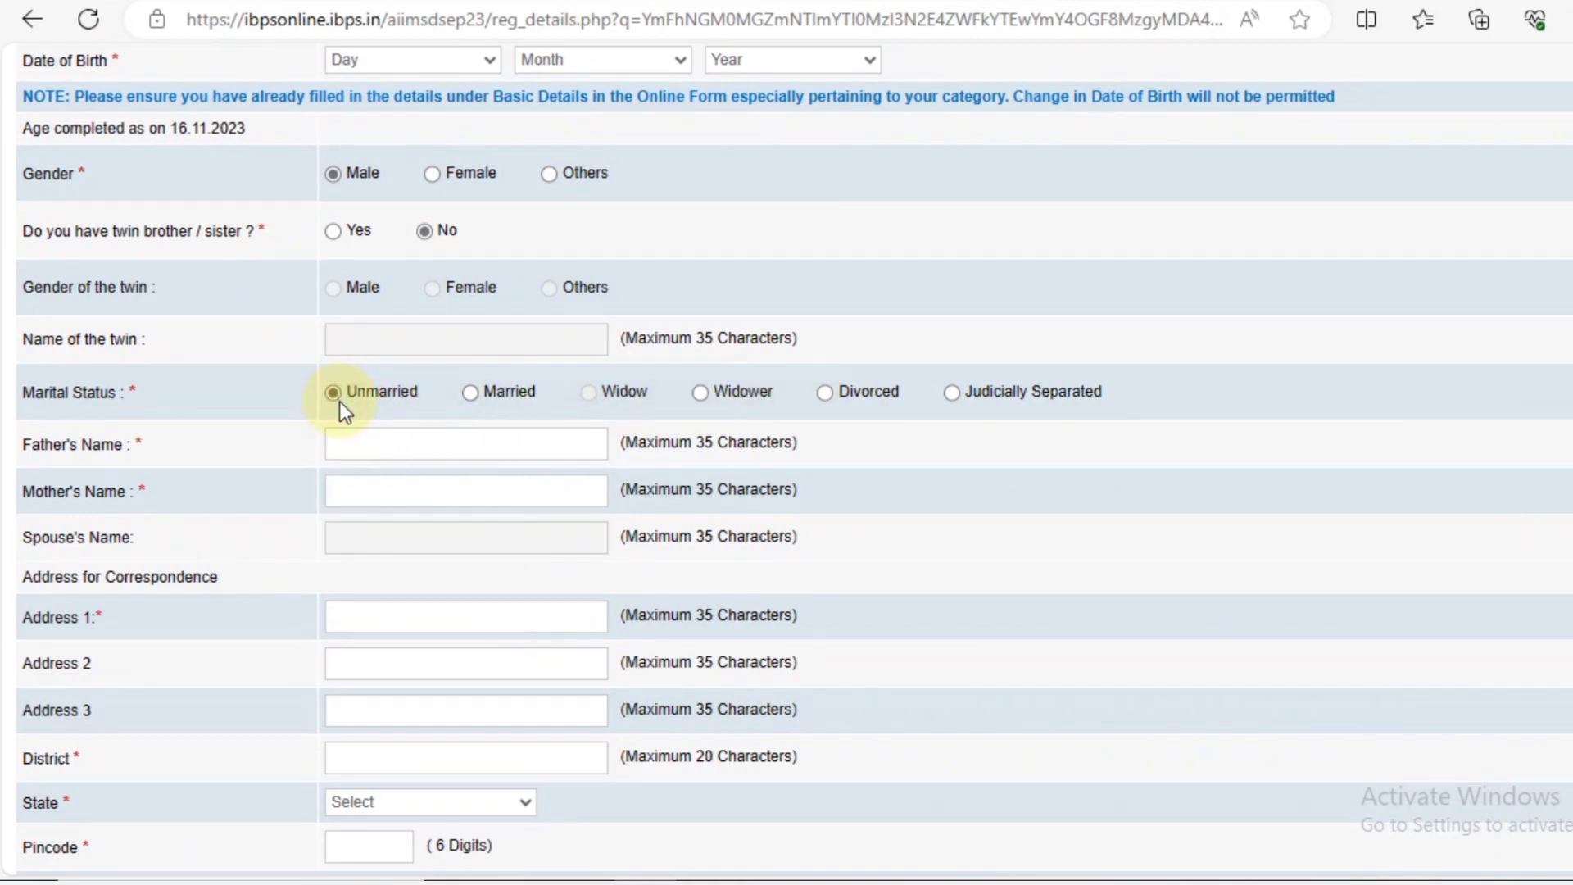
Choose Permanent Address as the address for GST invoicing.
left_click(397, 446)
left_click(381, 482)
scroll(382, 477, "down", 1)
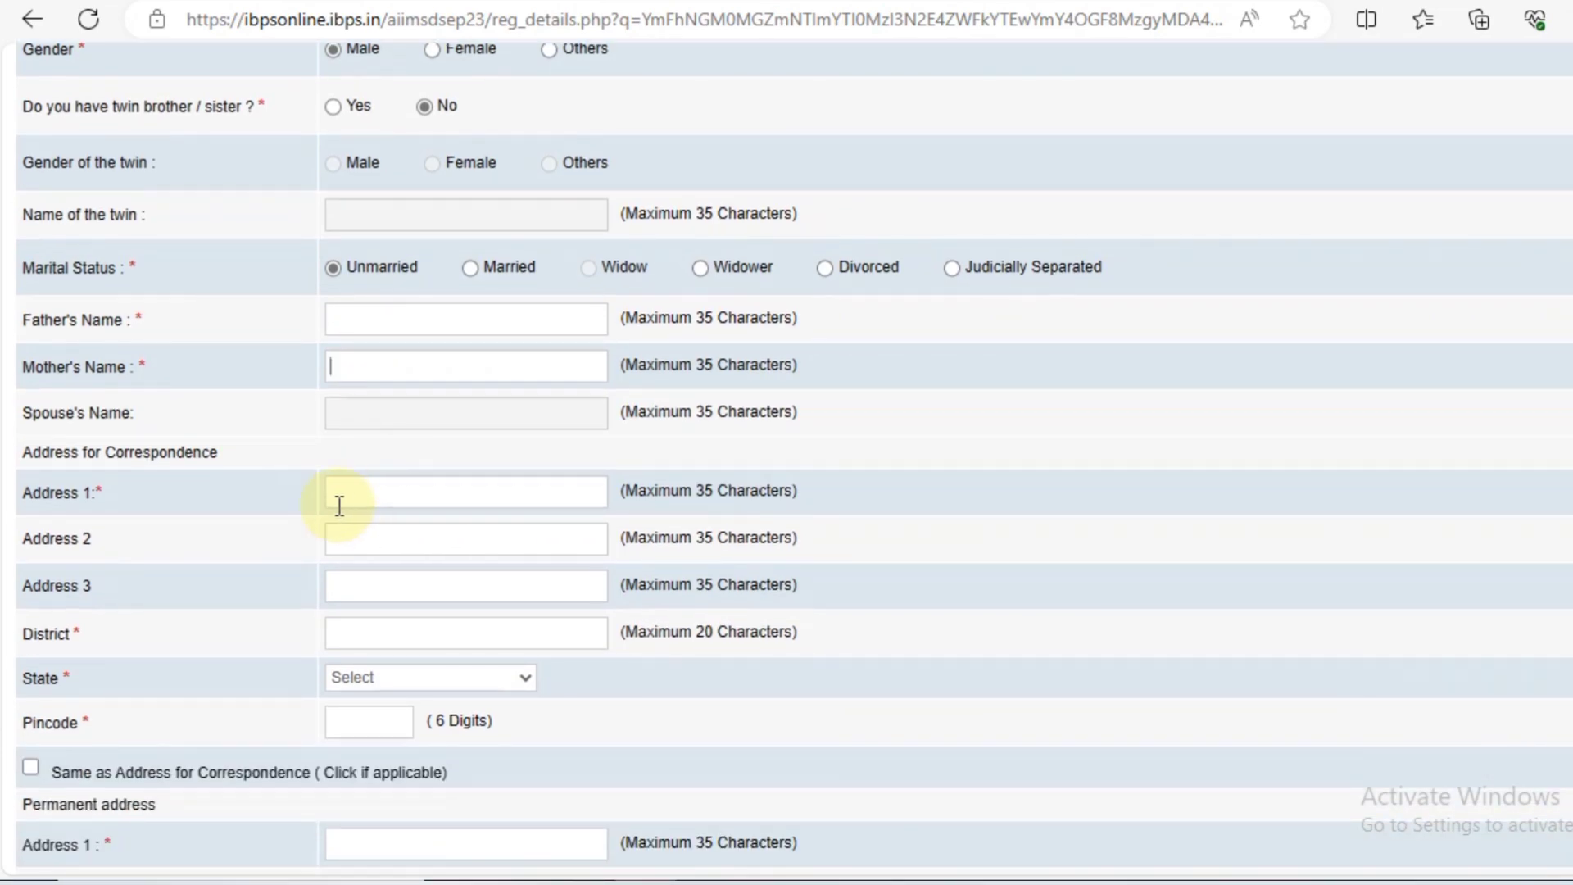
scroll(403, 632, "down", 1)
scroll(204, 579, "down", 2)
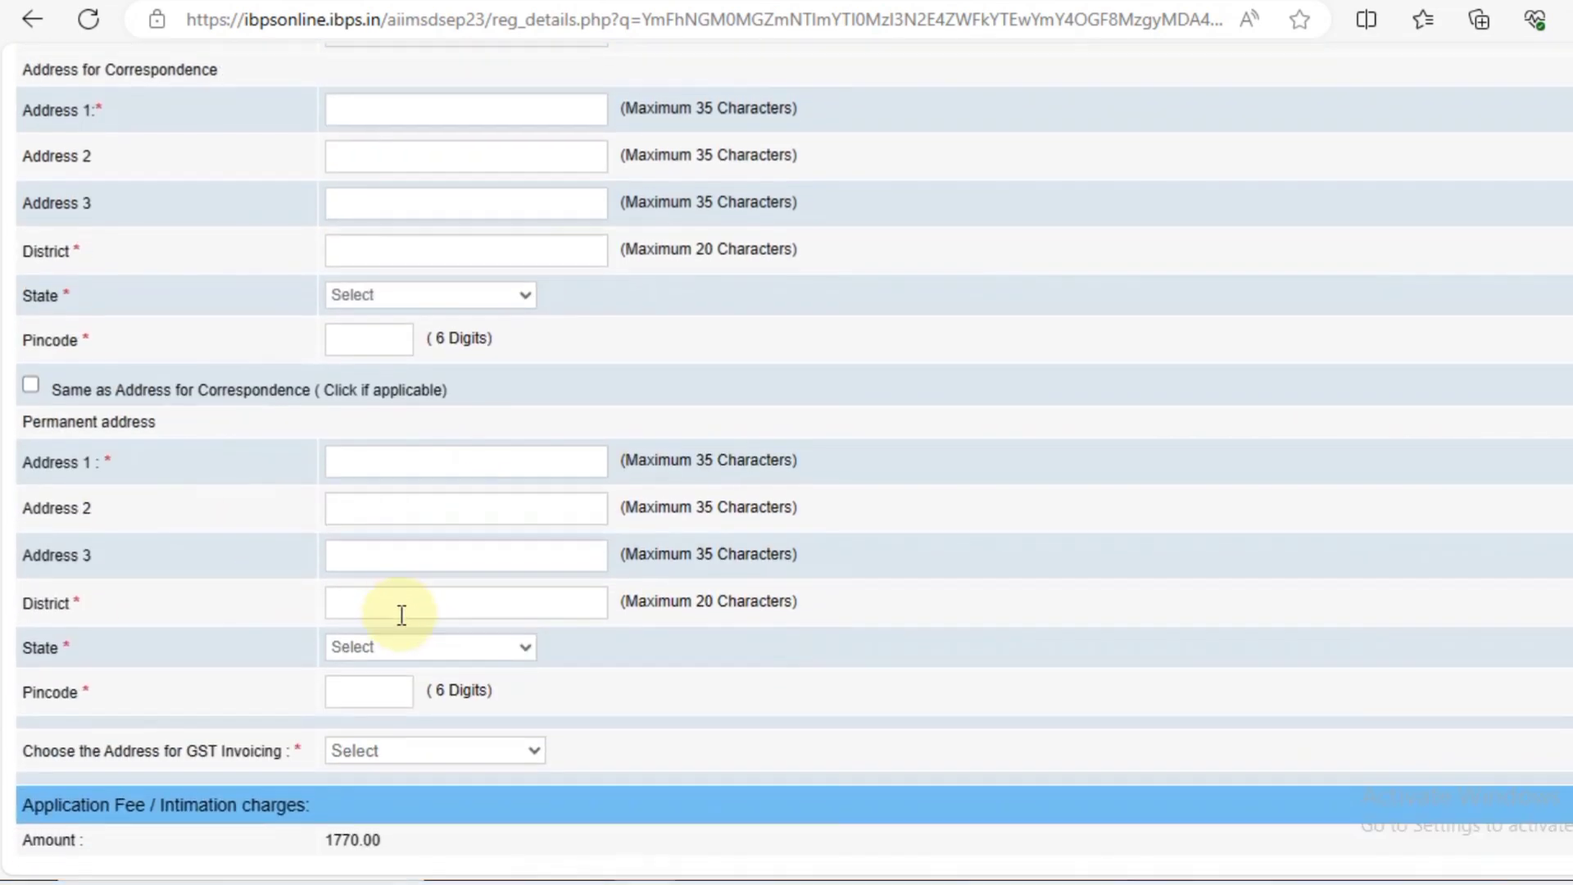
scroll(405, 607, "down", 1)
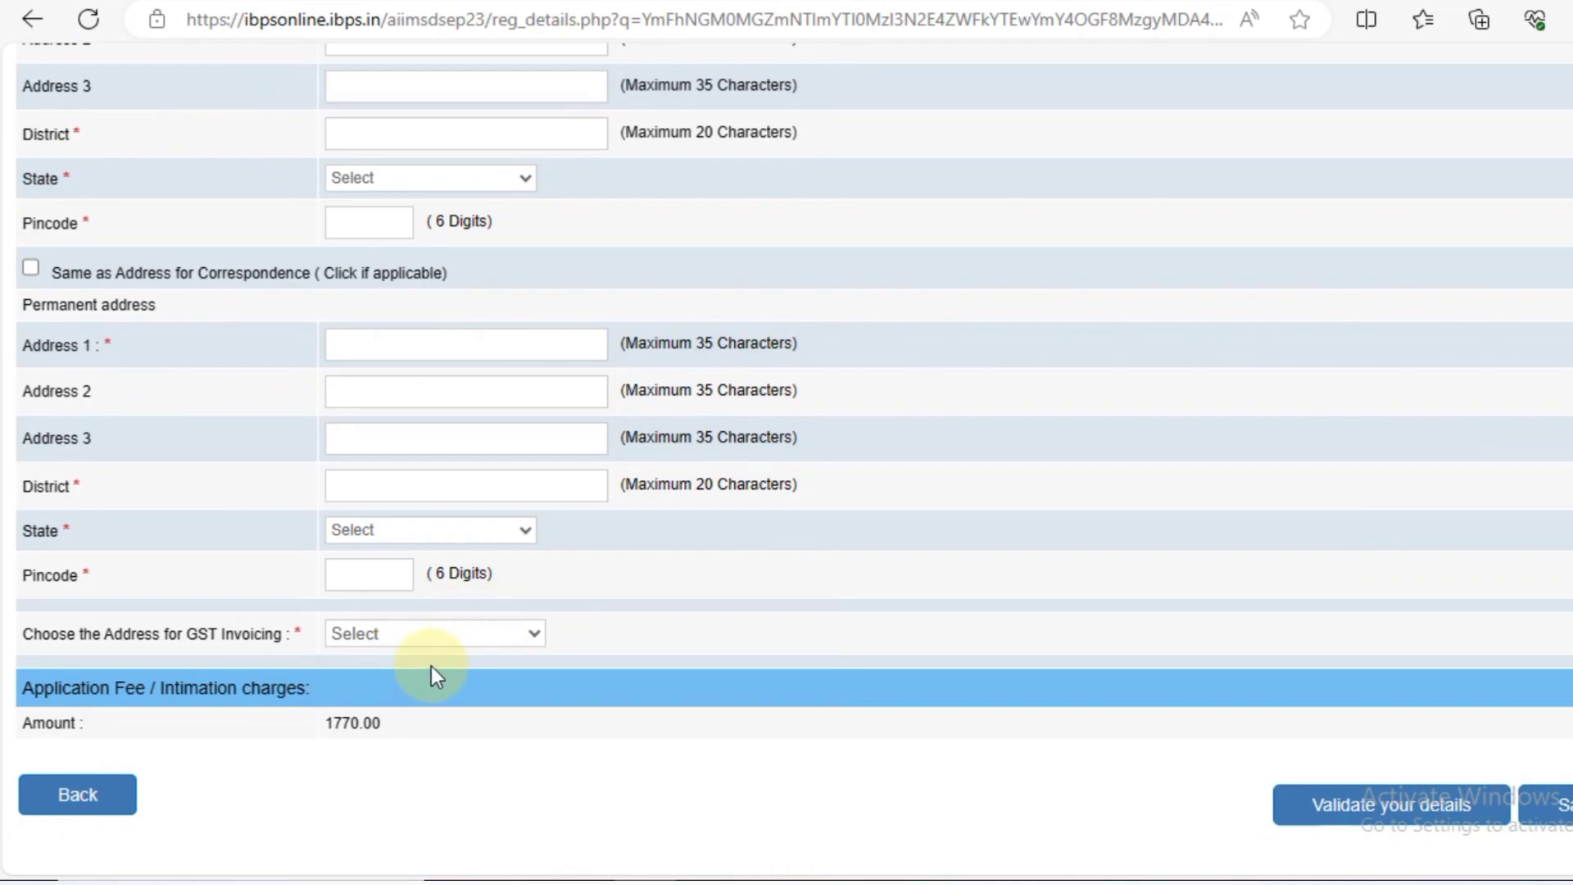
left_click(492, 638)
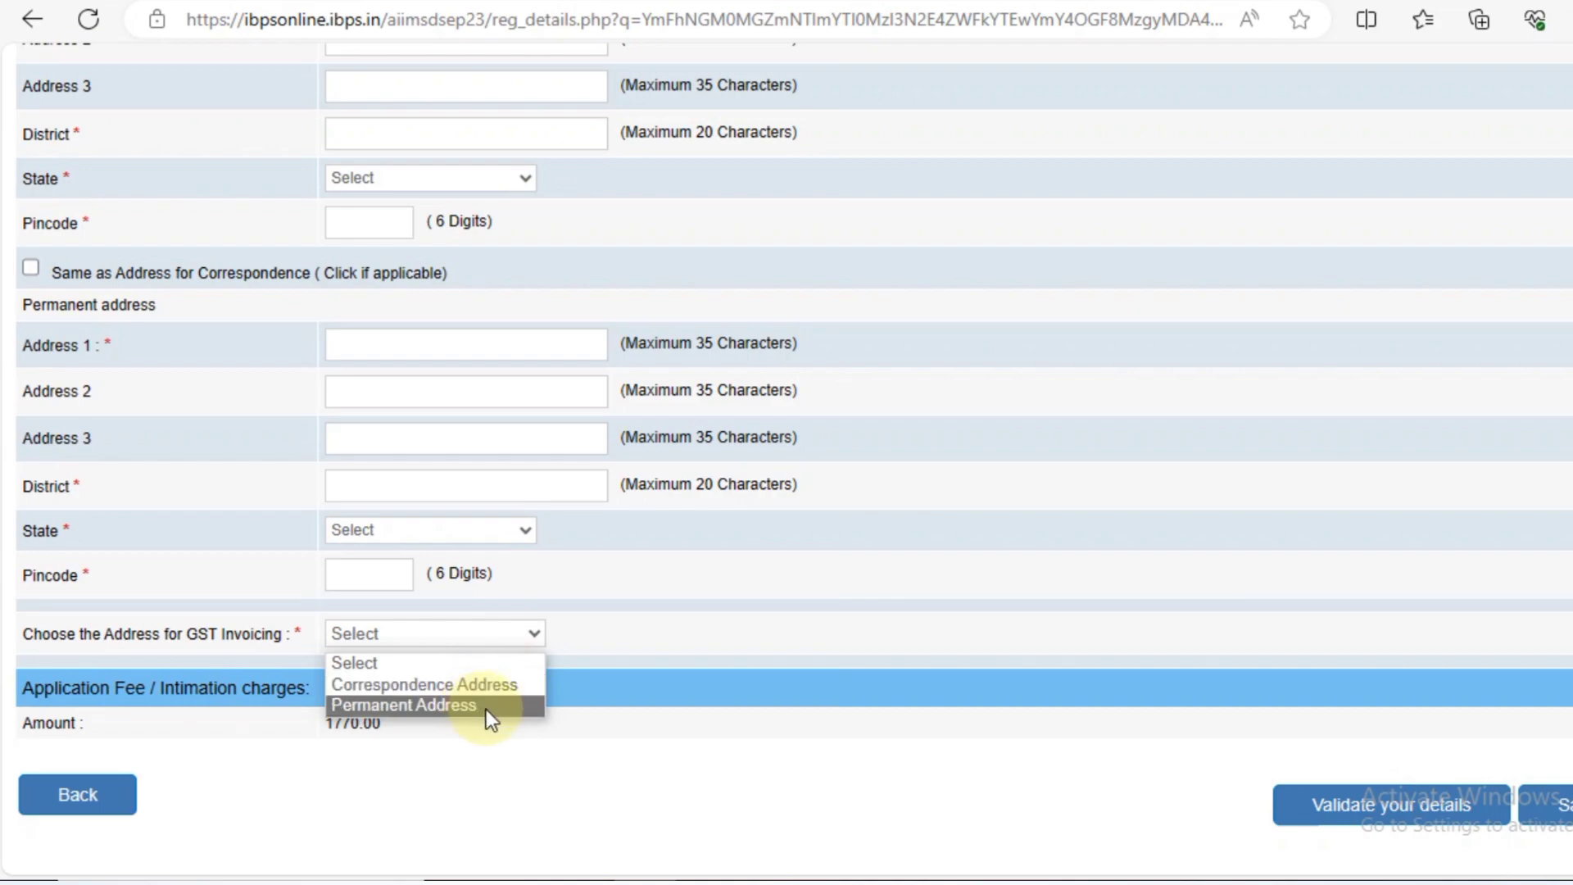
left_click(659, 636)
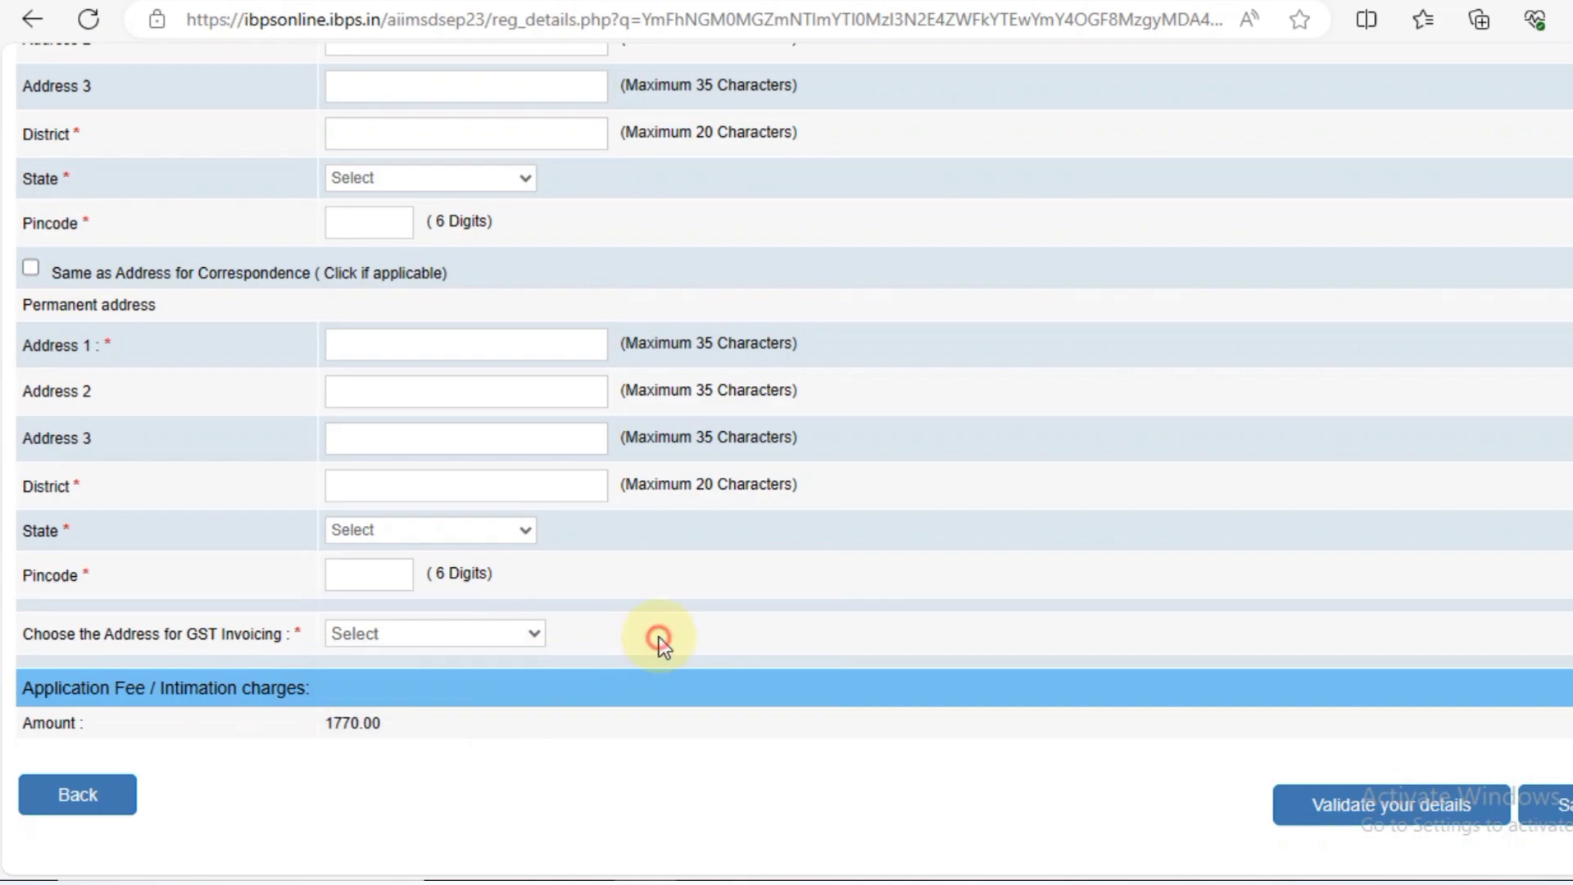
left_click(515, 639)
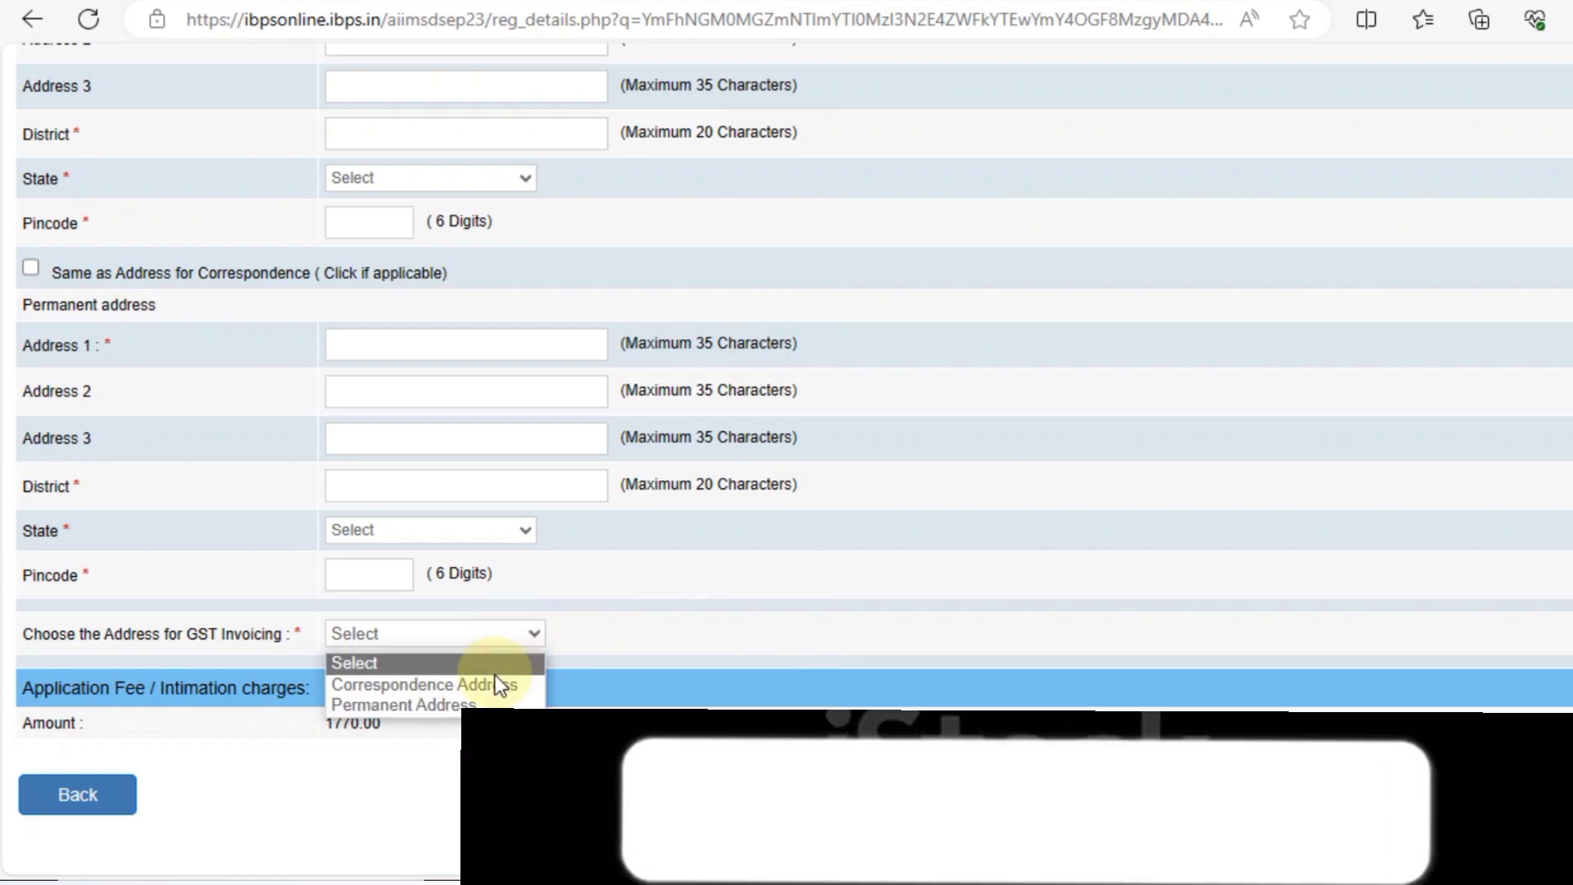
left_click(473, 704)
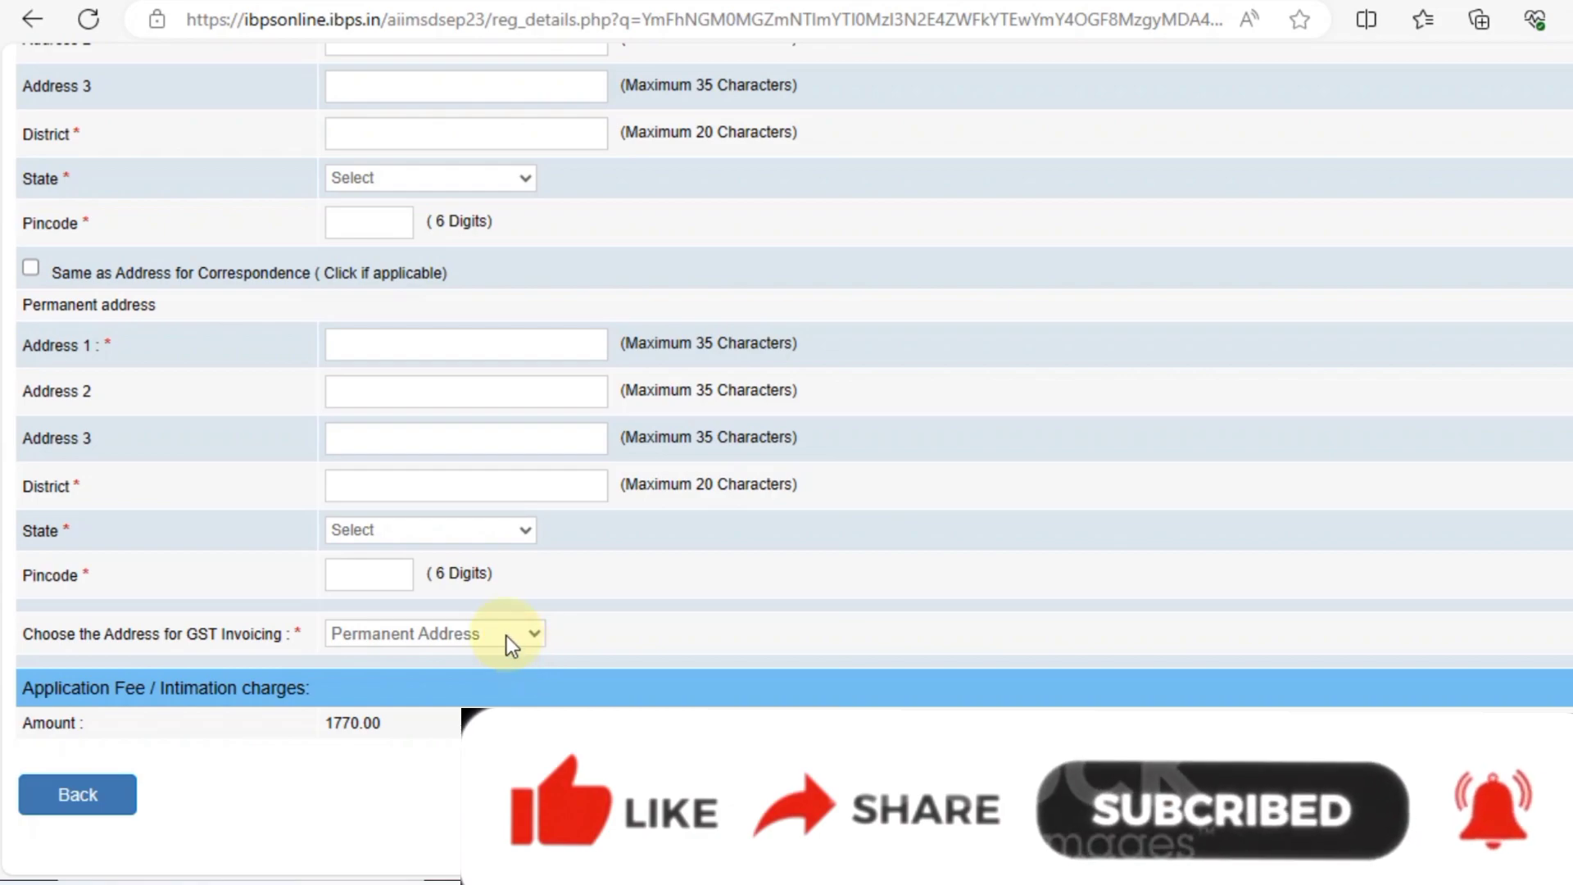
Fill in the correspondence address except the district and mark the permanent address as the same.
scroll(672, 542, "up", 15)
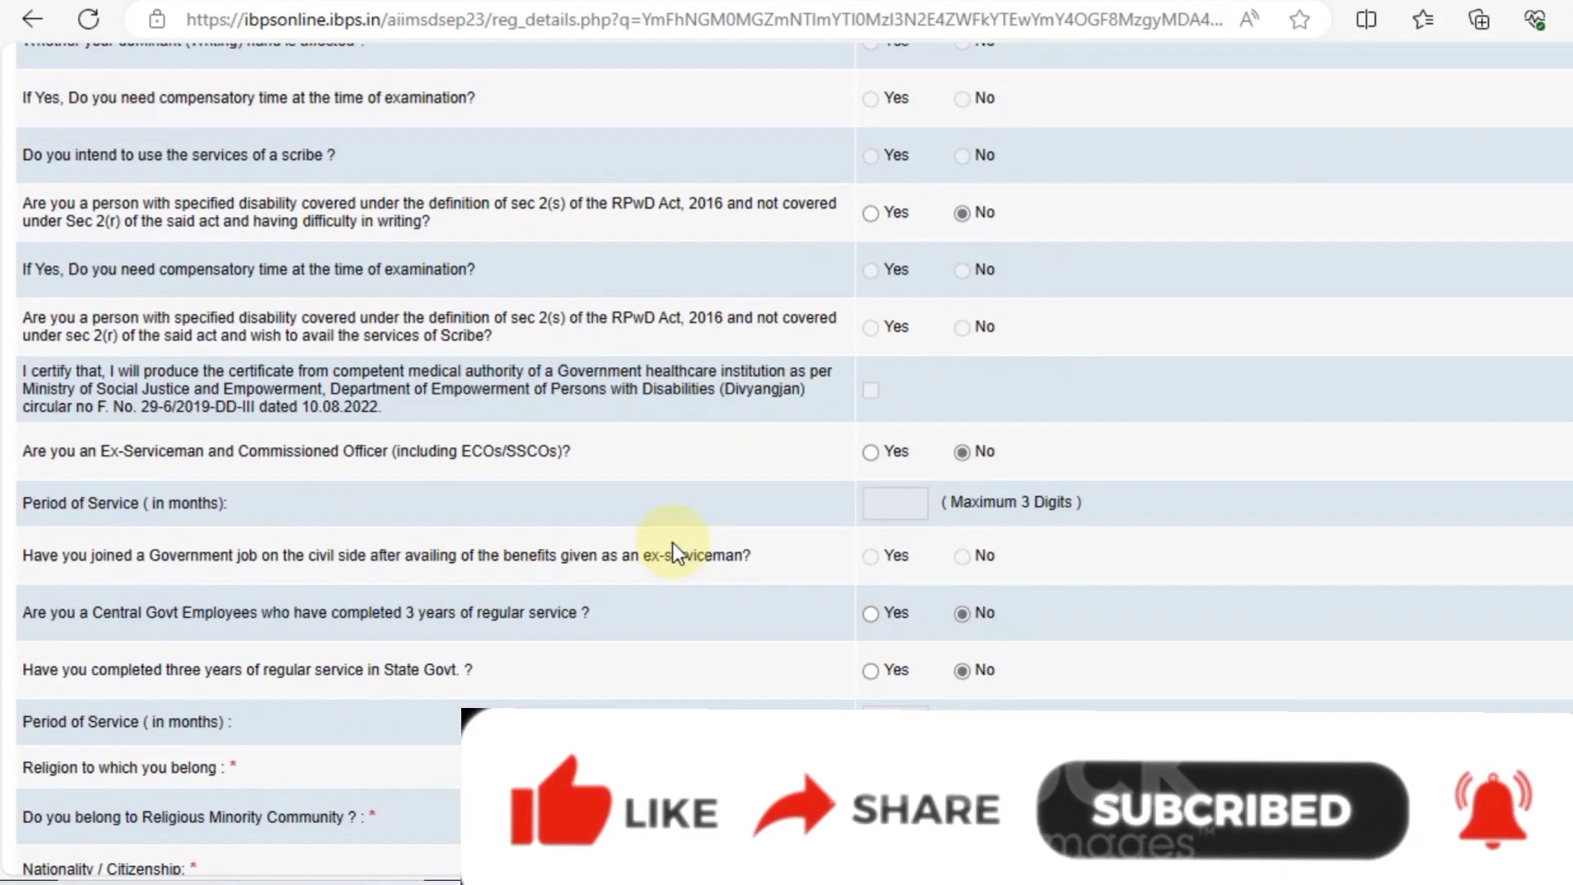
scroll(672, 542, "up", 10)
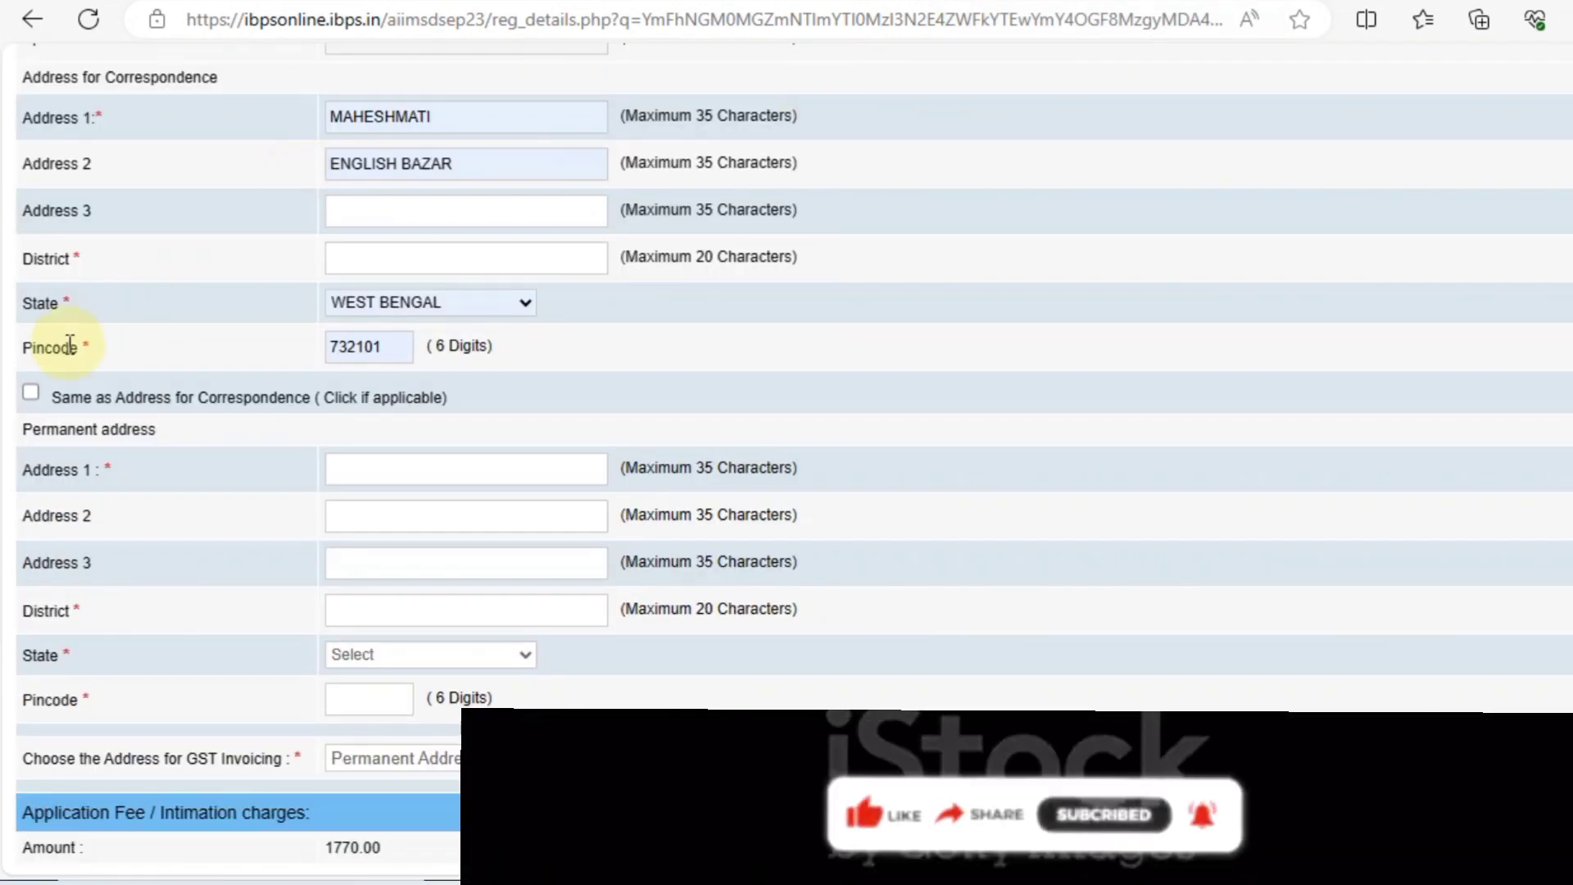
left_click(31, 390)
scroll(527, 470, "down", 3)
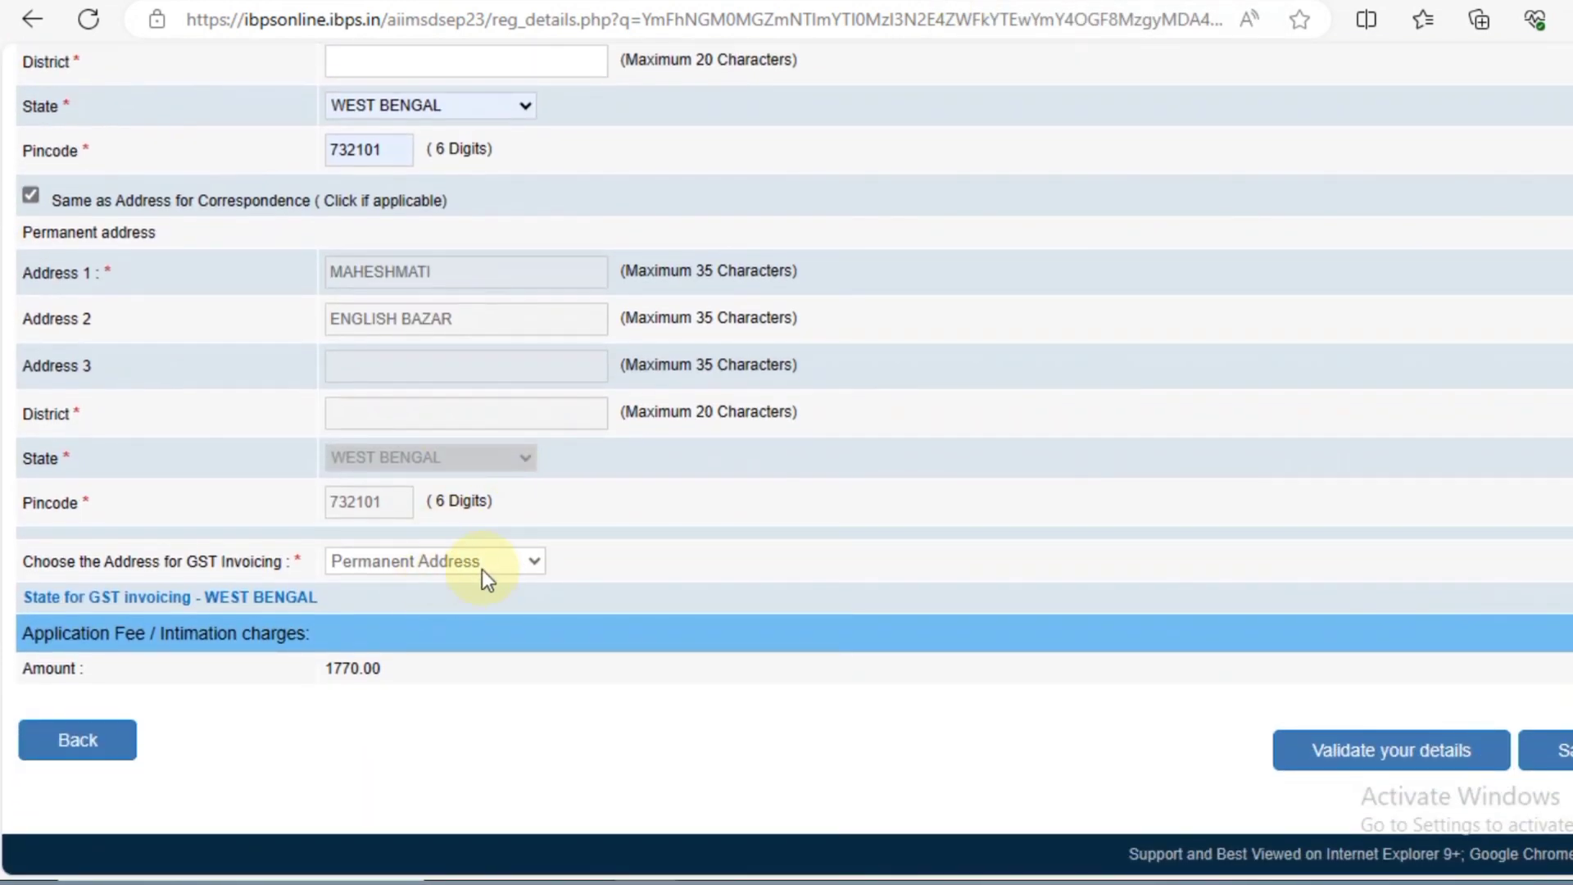
Select Permanent Address for GST invoicing again and validate the entered details.
left_click(513, 566)
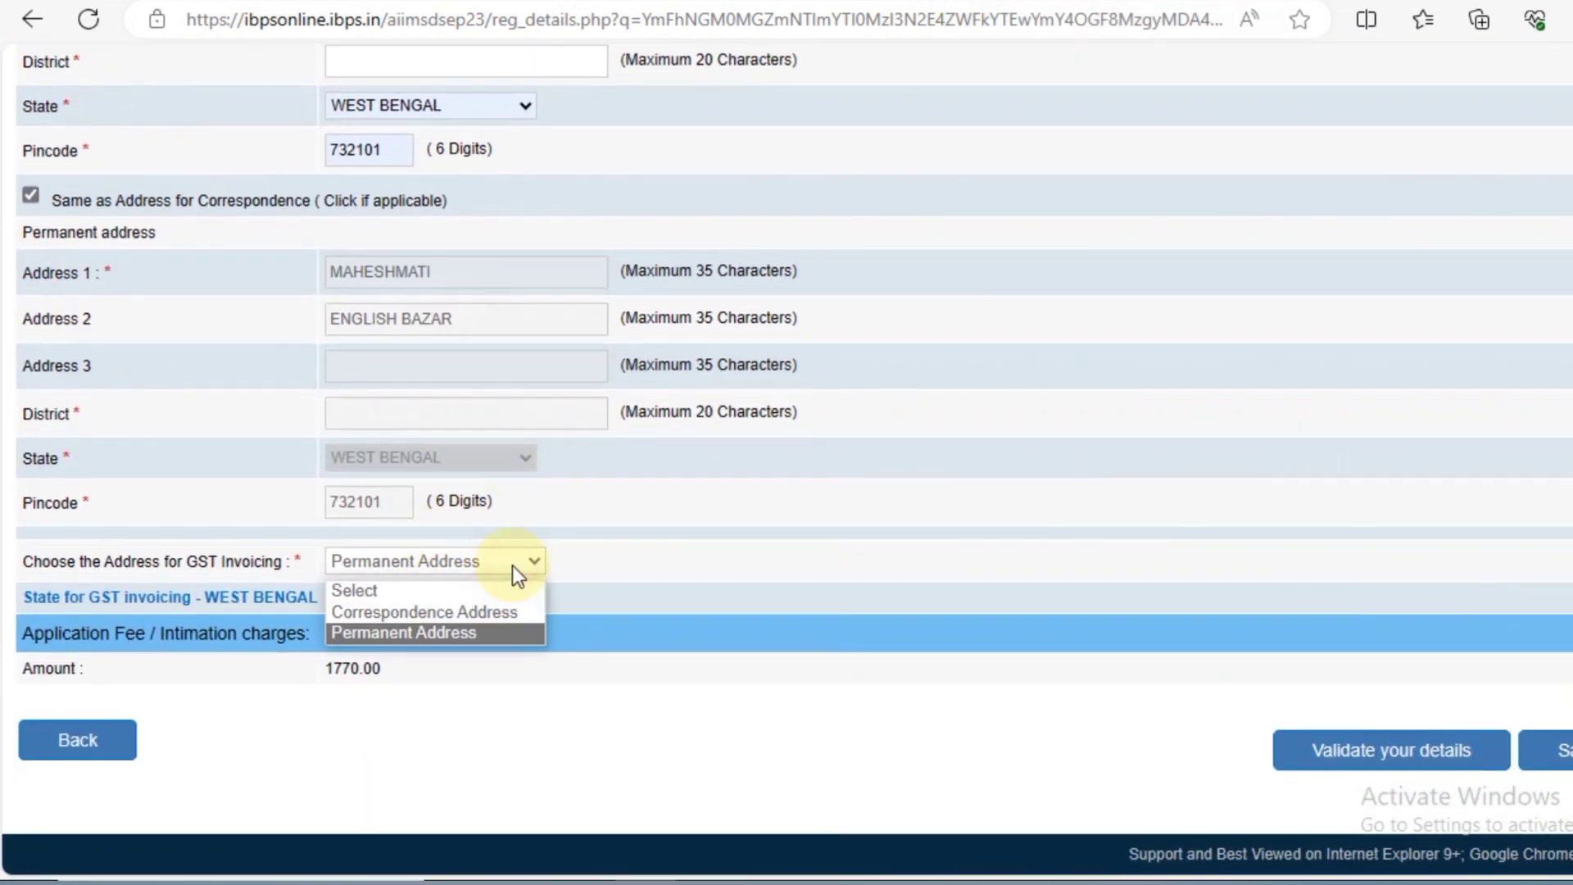
left_click(479, 632)
left_click(1361, 767)
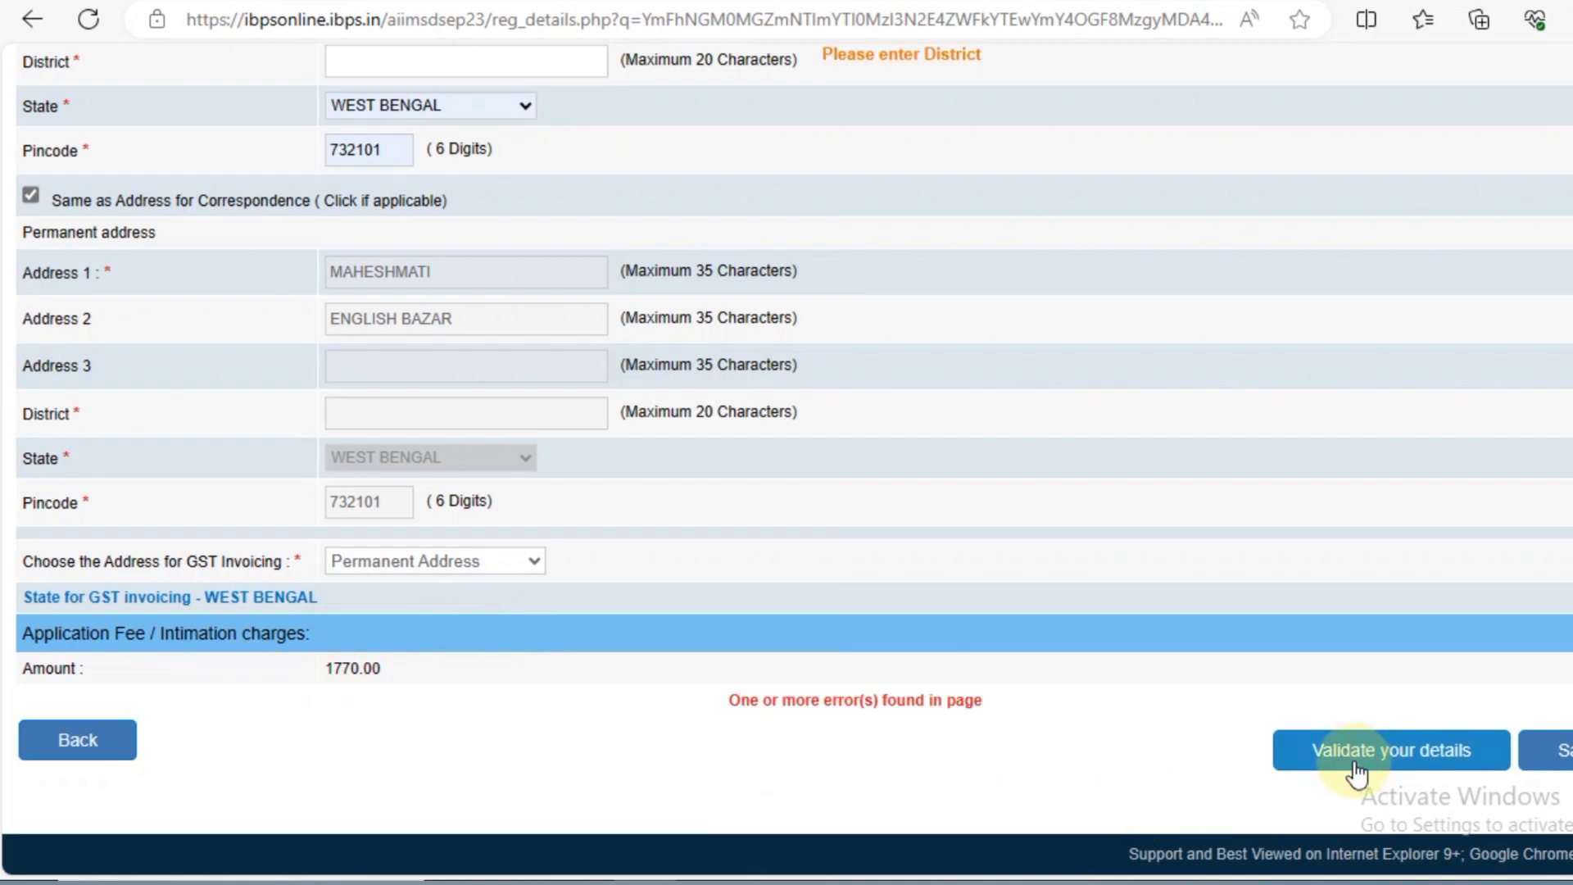
Enter the district in the correspondence address and copy the address again to the permanent address.
scroll(500, 326, "up", 2)
left_click(509, 140)
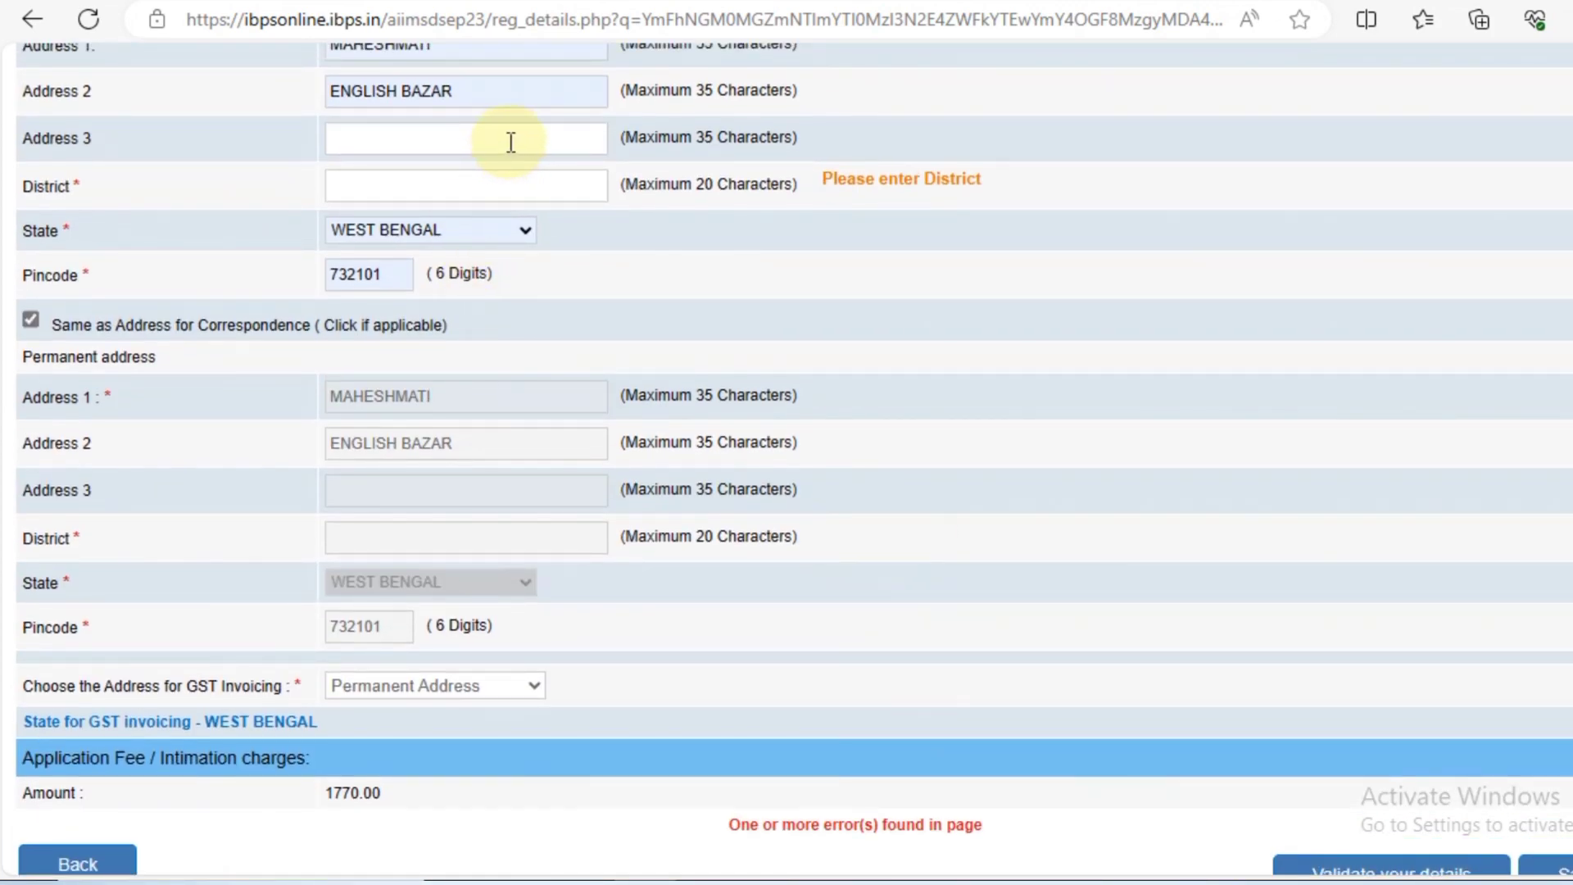
left_click(489, 185)
type("MALDA")
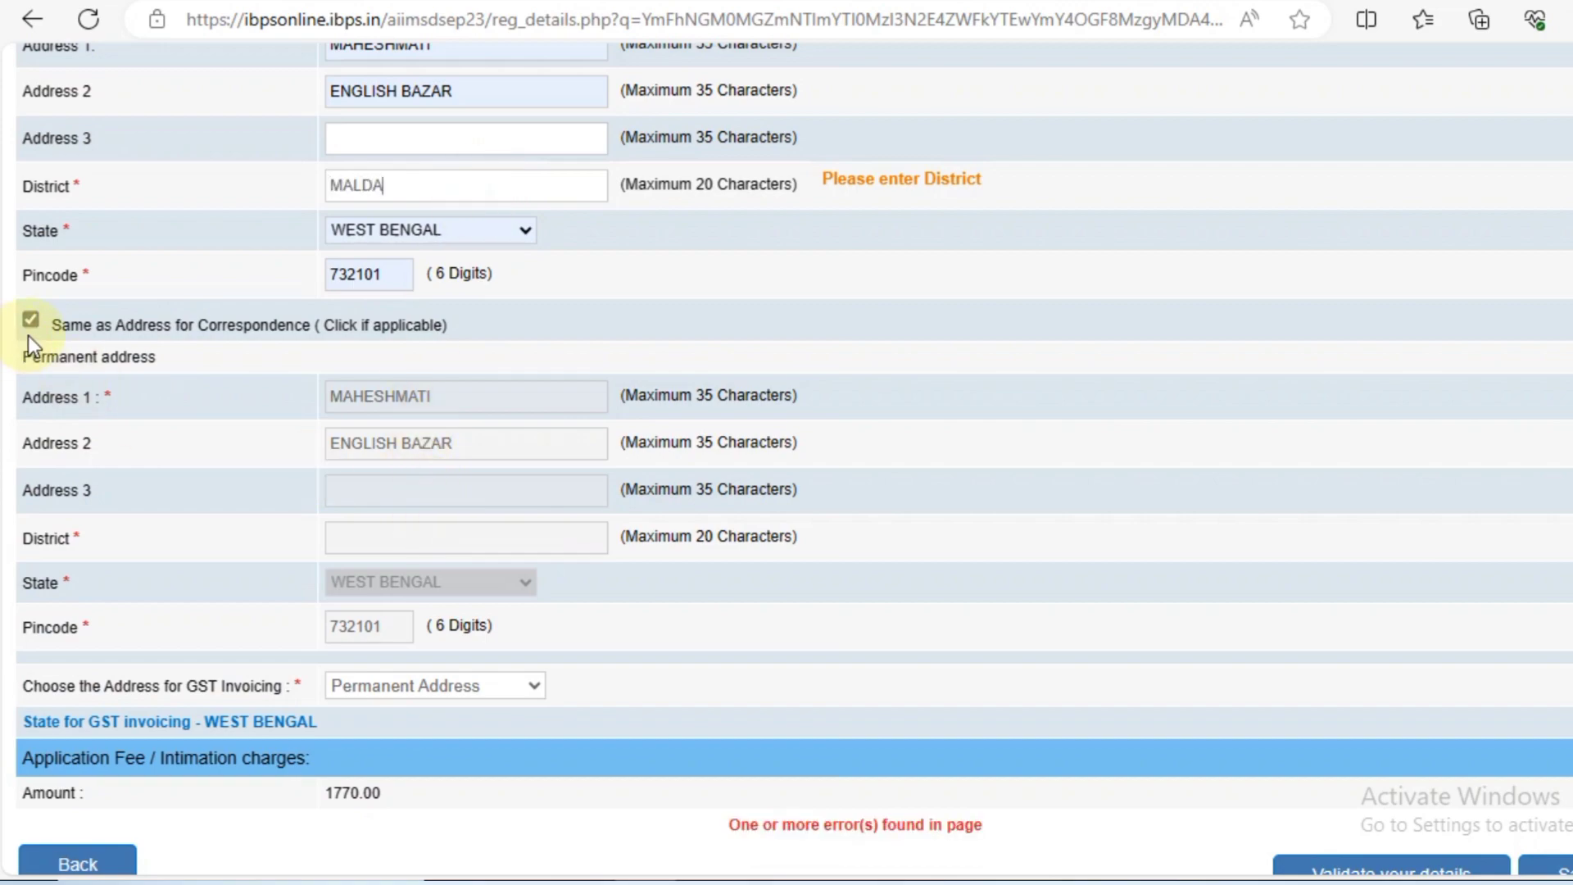
left_click(32, 321)
left_click(33, 322)
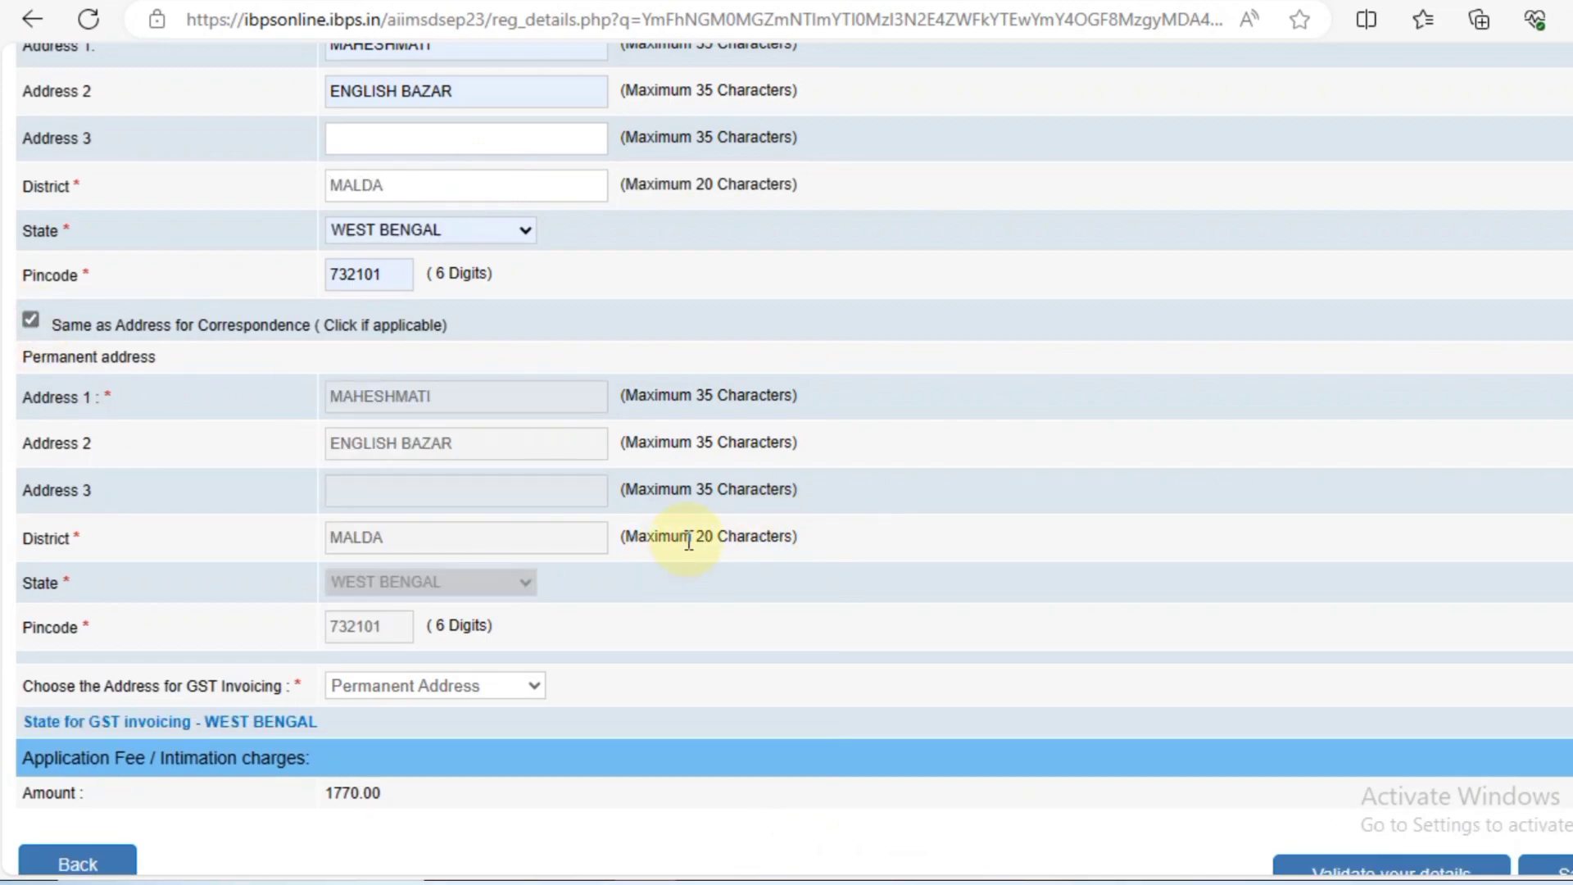
Validate the basic details again and save them to proceed to the qualification, experience and languages section.
scroll(689, 557, "up", 4)
scroll(701, 532, "down", 2)
scroll(699, 529, "down", 3)
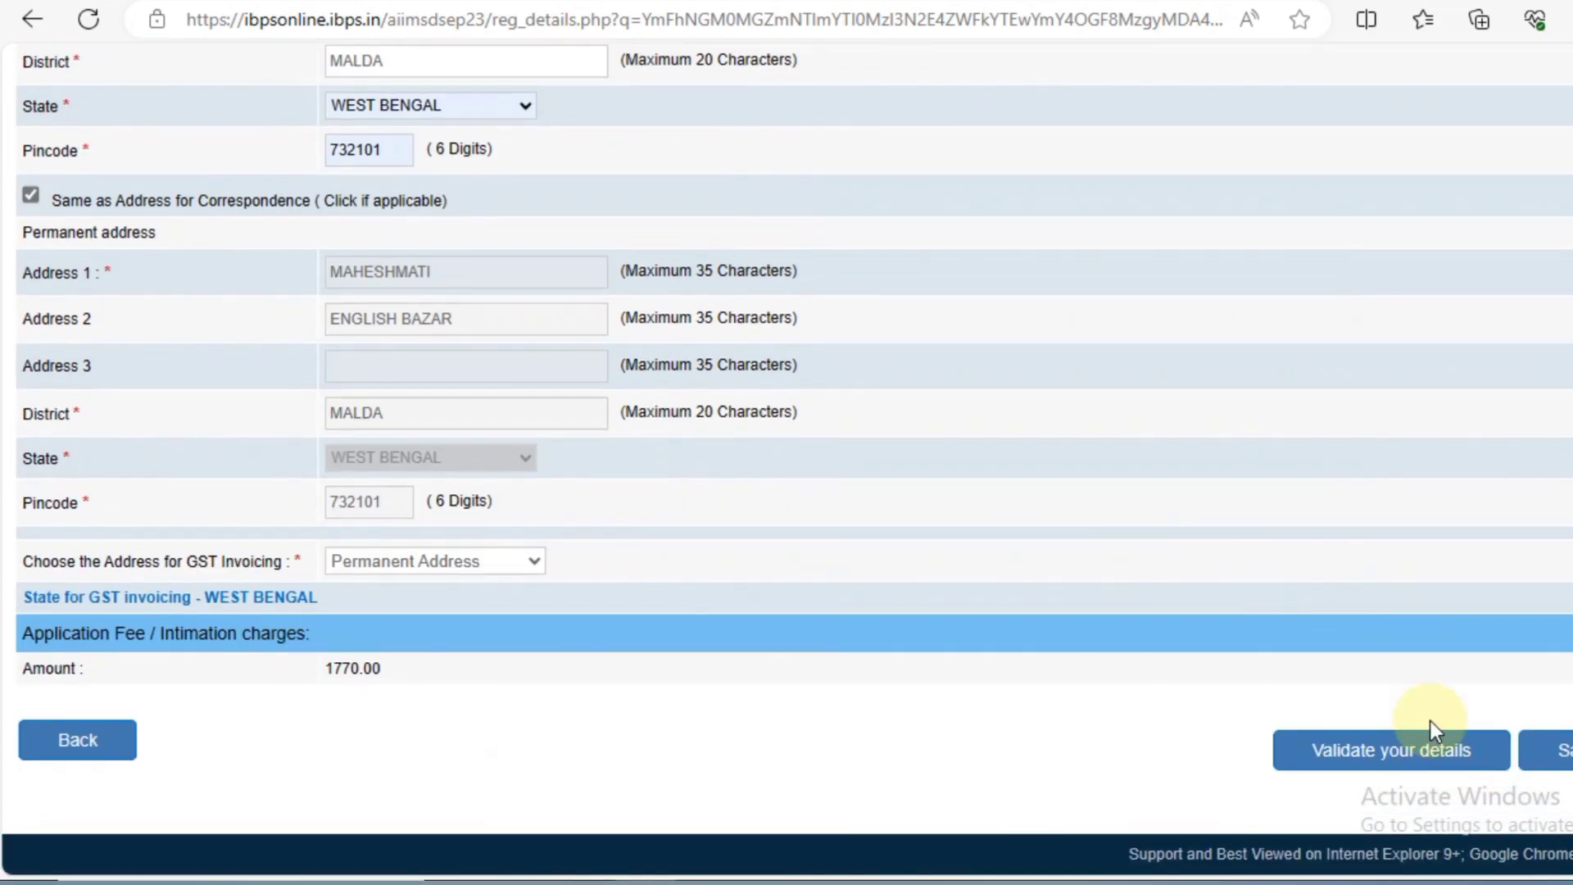
left_click(1446, 750)
left_click(1080, 156)
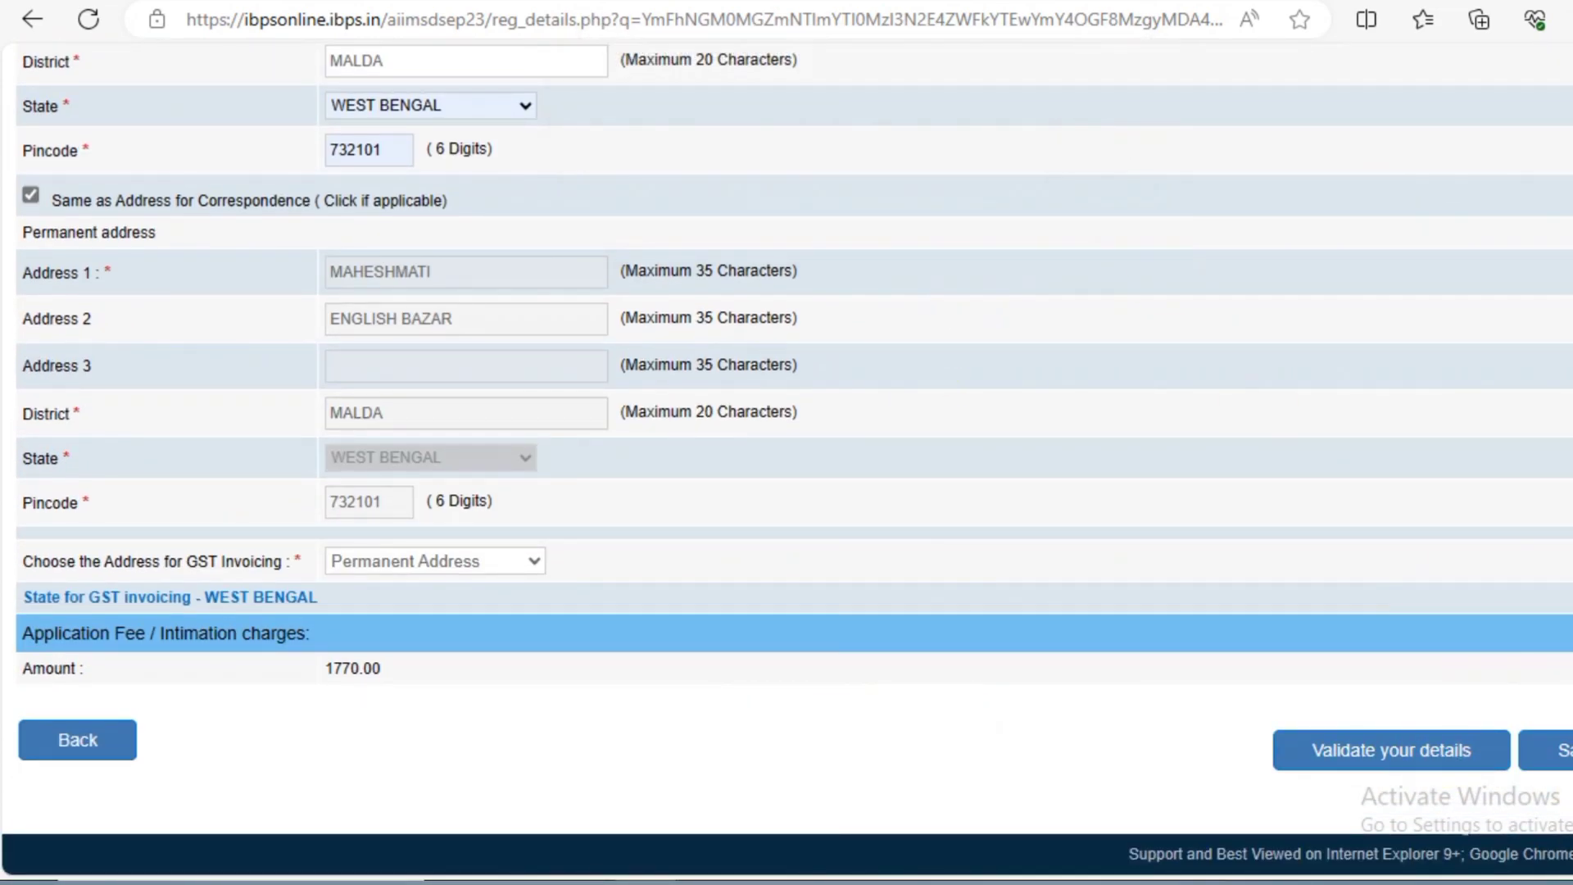
left_click(1561, 749)
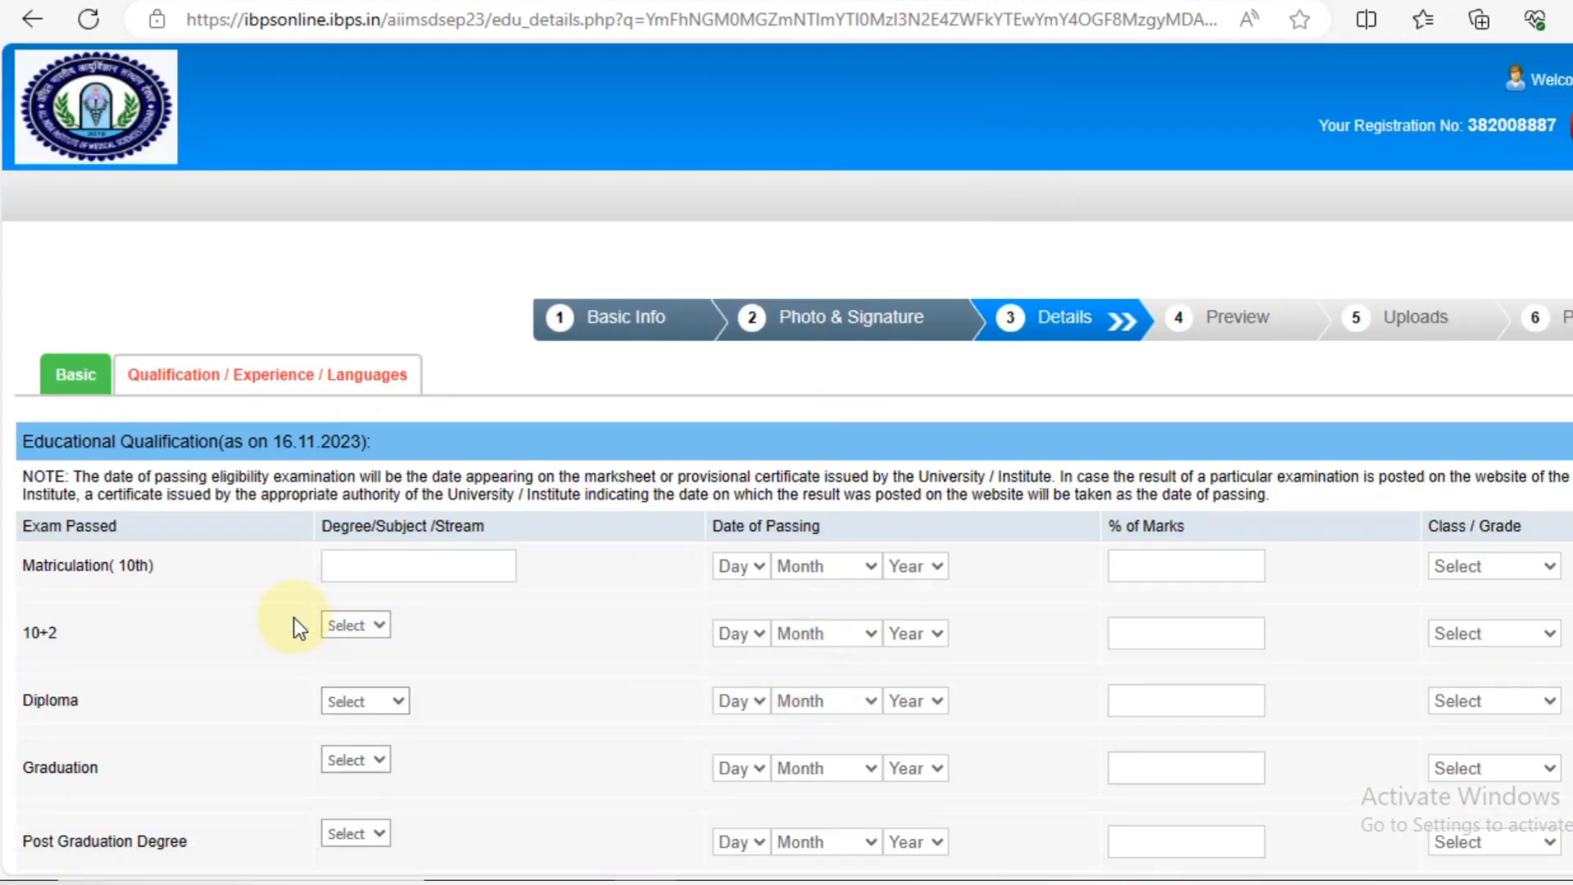
Enter ALL SUBJ as the subject for Matriculation (10th) in the educational qualification table.
scroll(419, 655, "down", 12)
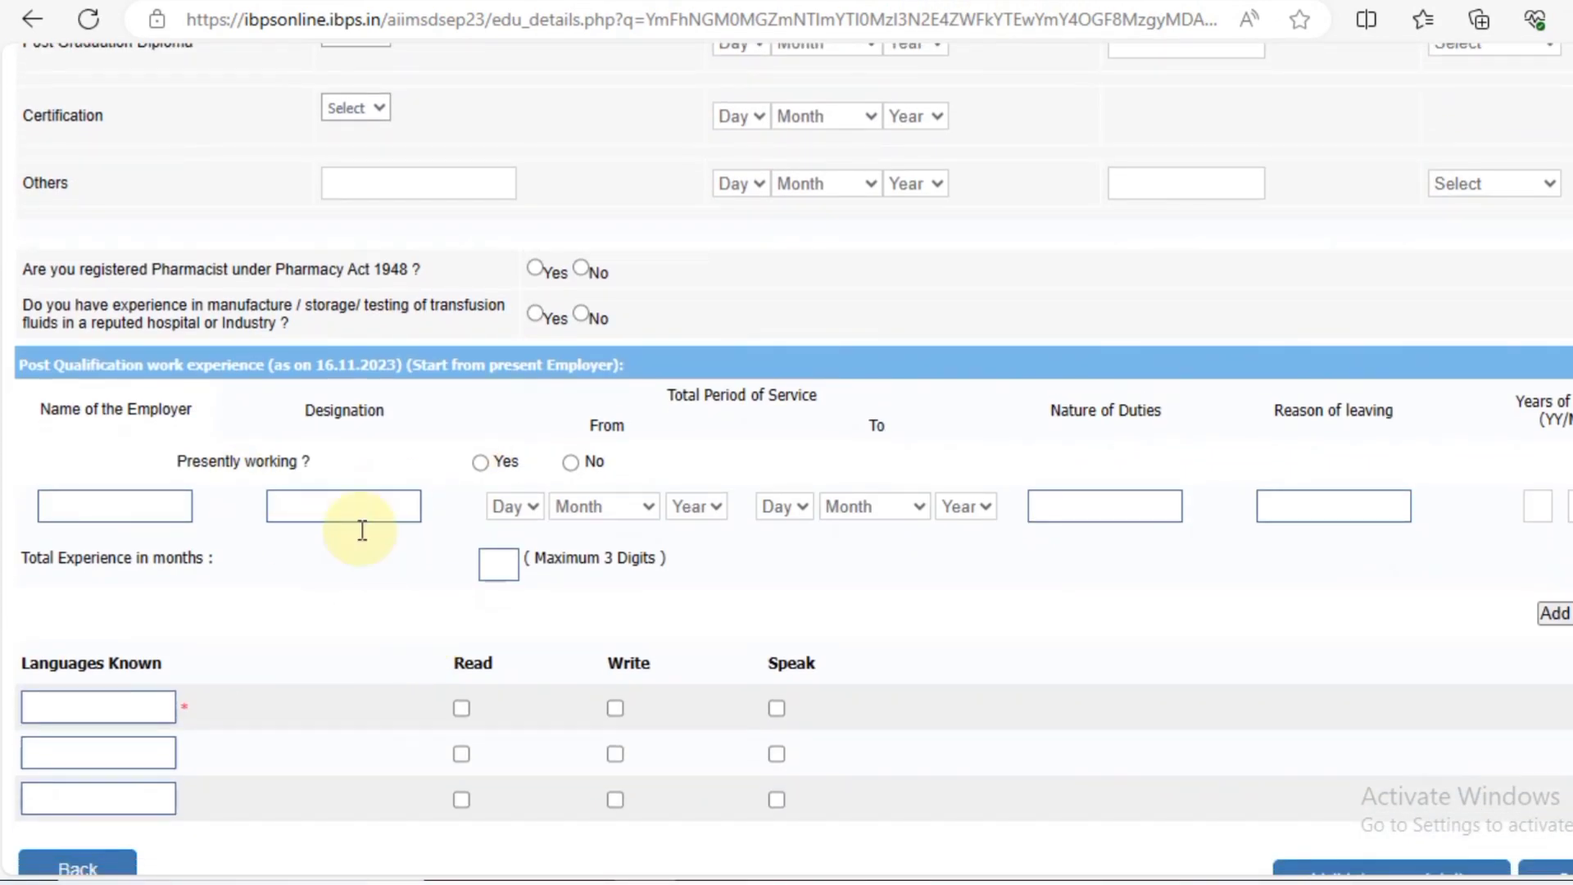
scroll(414, 636, "up", 12)
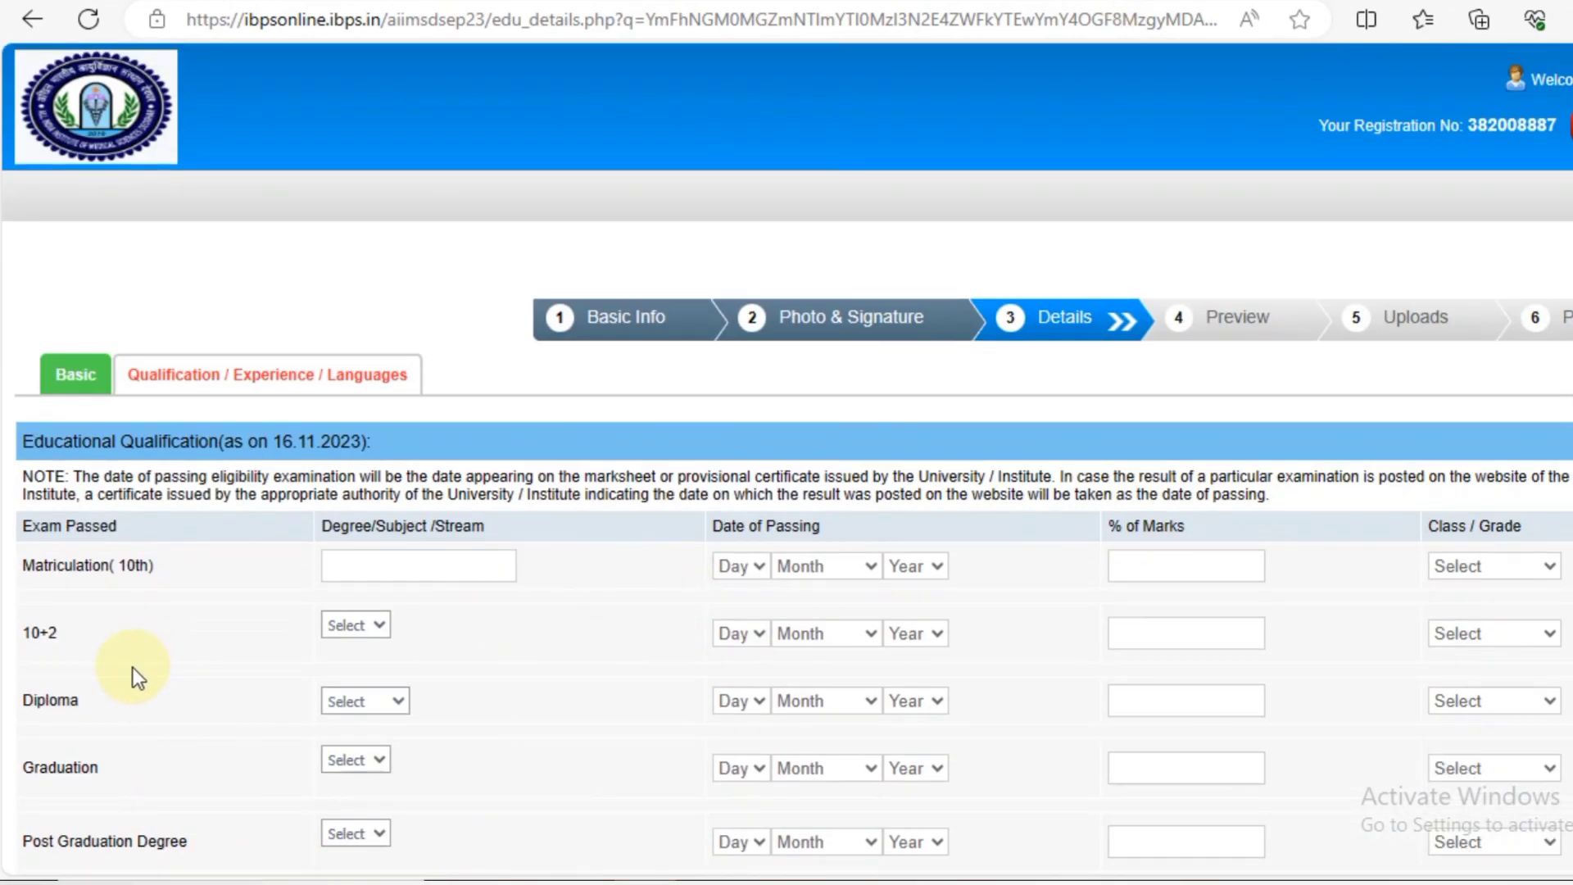
scroll(123, 623, "down", 2)
scroll(204, 811, "down", 3)
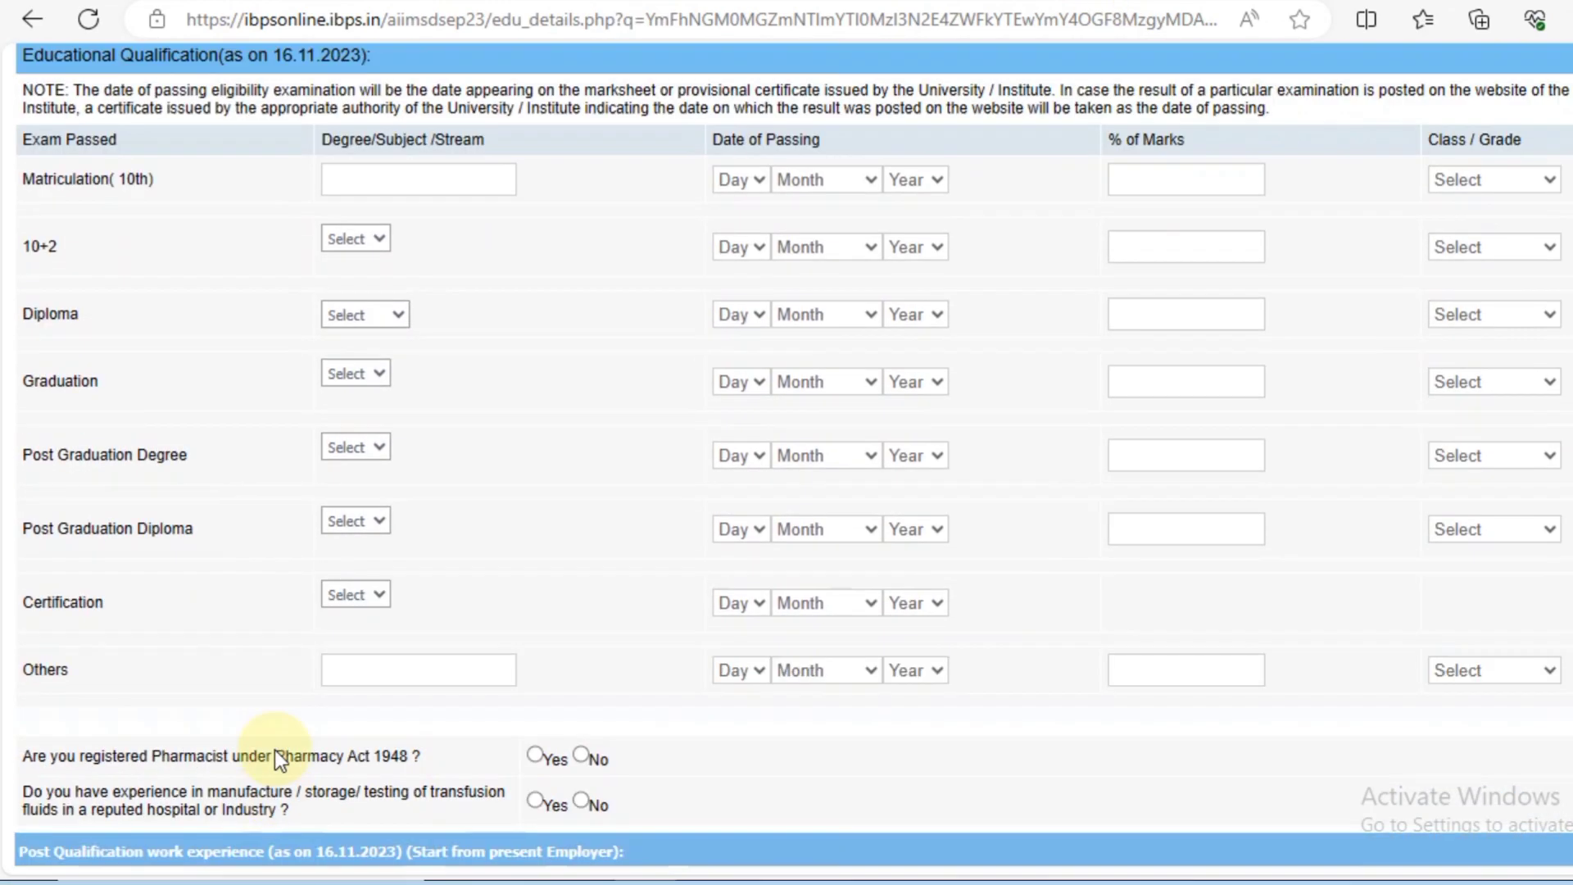
scroll(392, 440, "up", 3)
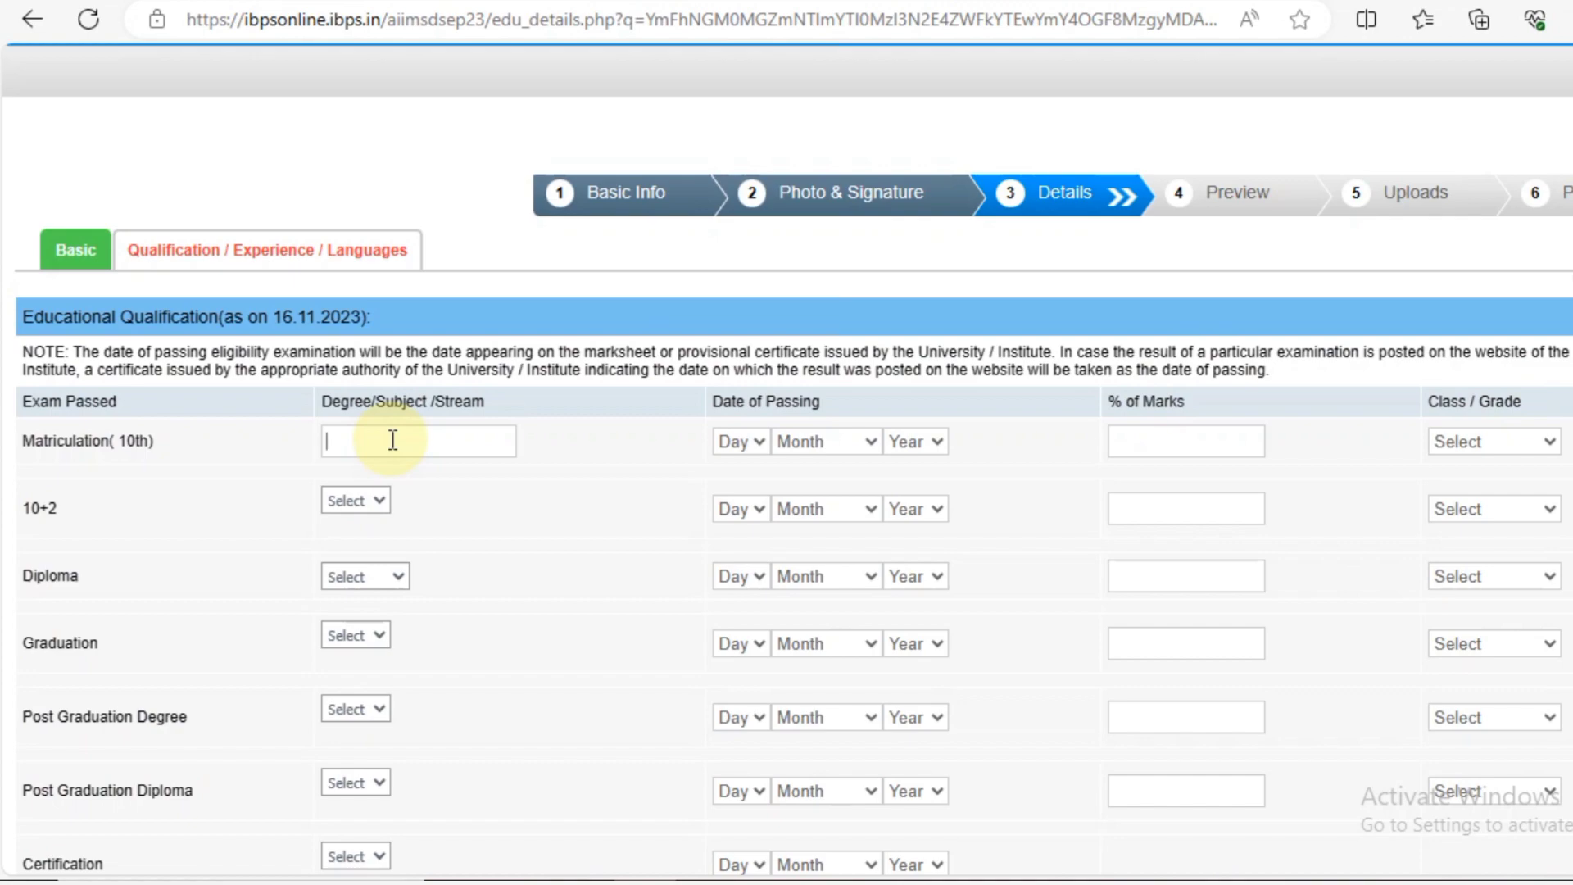
left_click(393, 440)
type("ALL SUBJ")
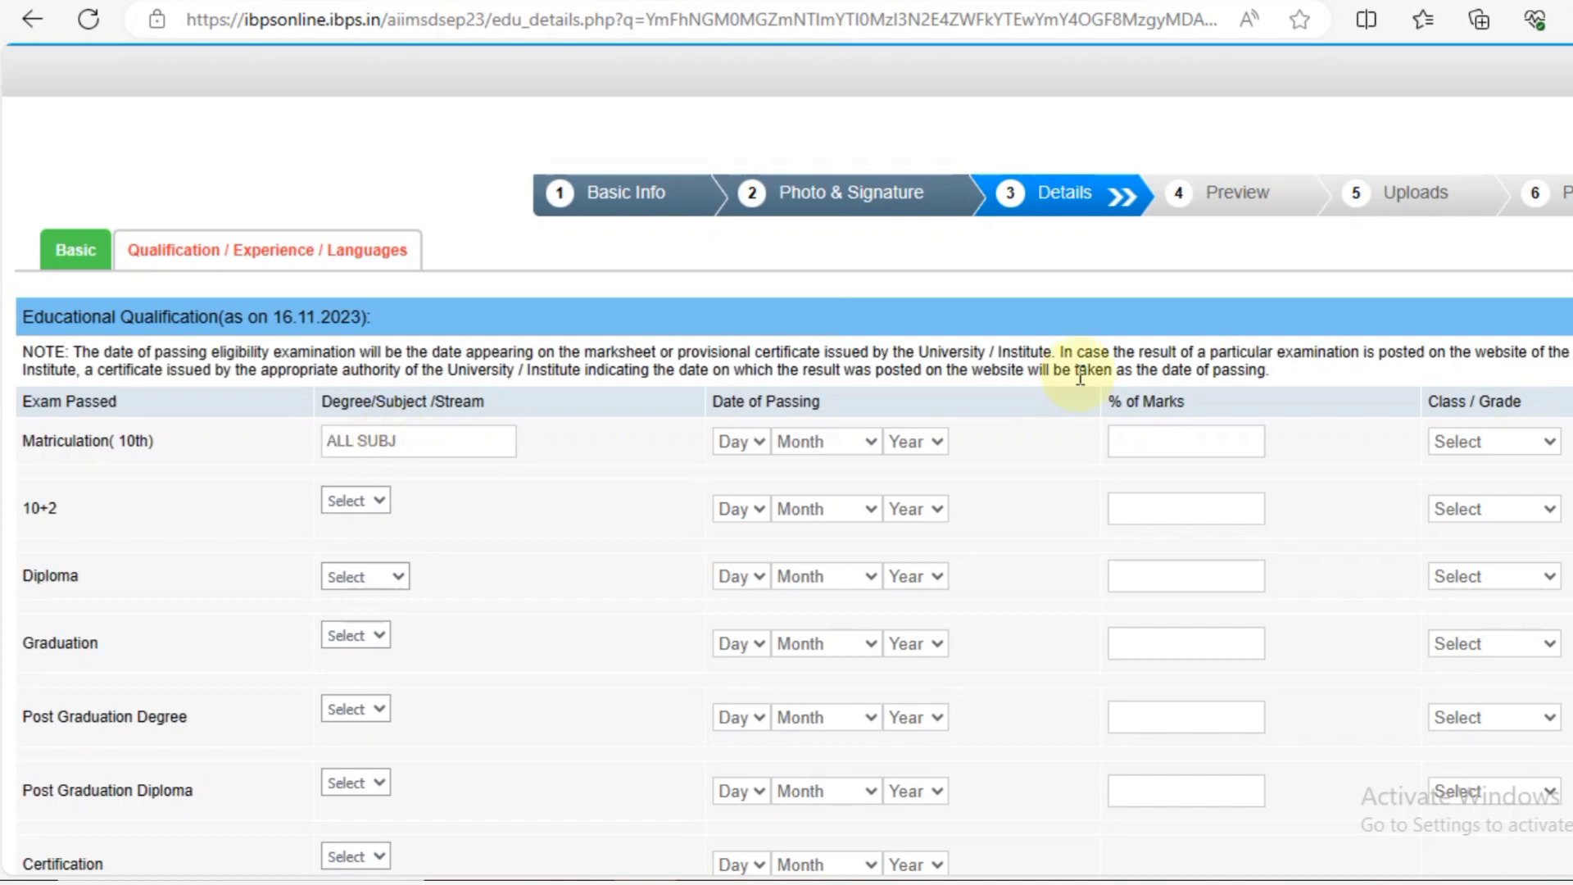
Set the matriculation date of passing to 30 March 2012.
left_click(754, 442)
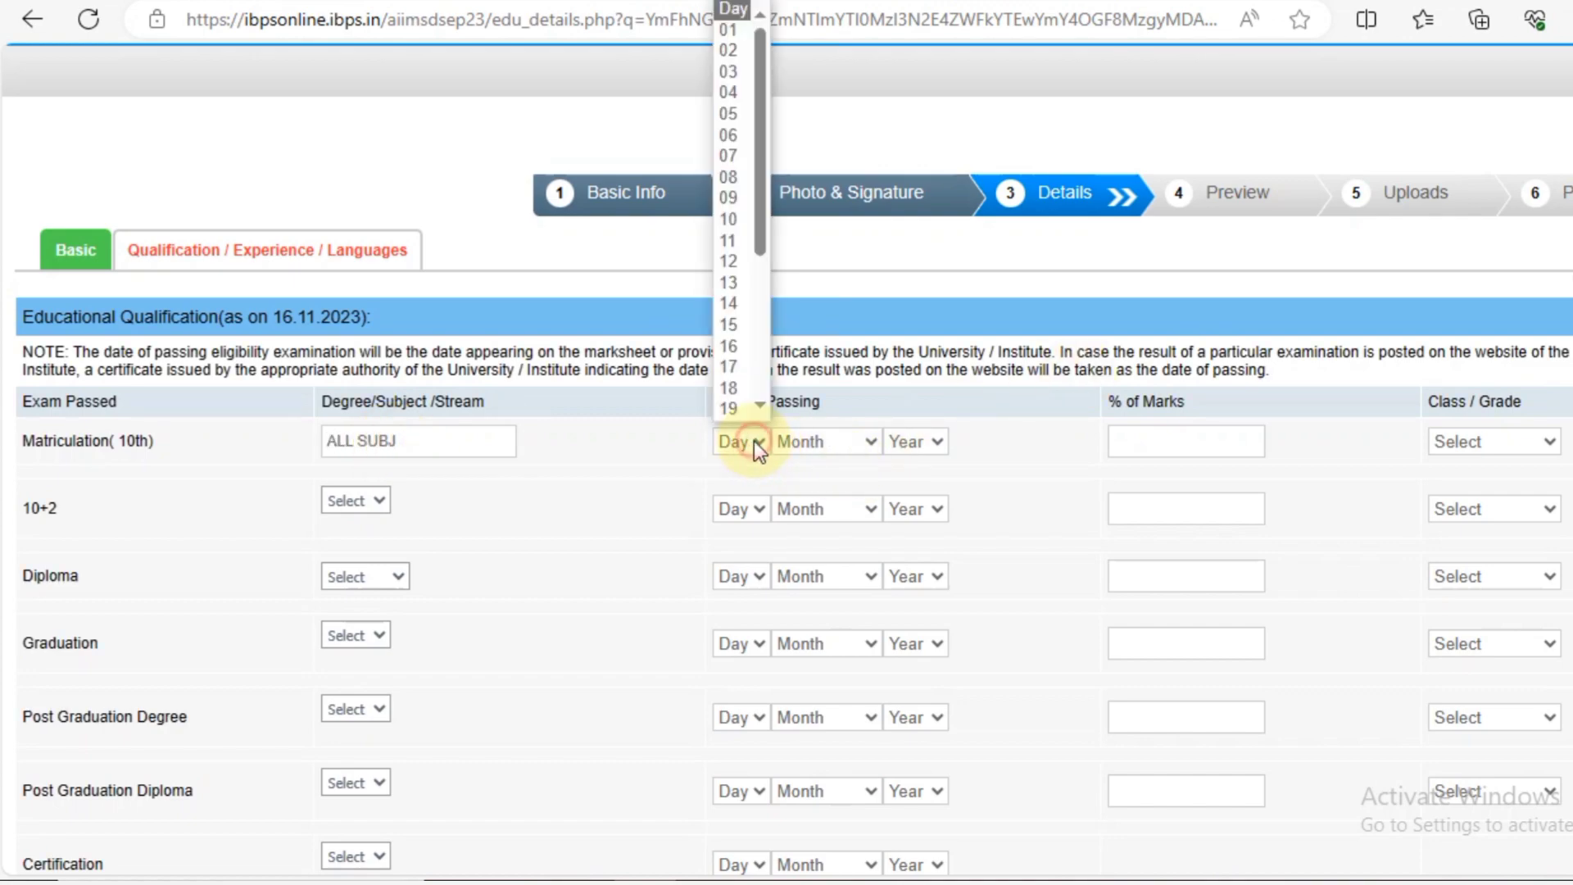
scroll(742, 401, "down", 4)
left_click(741, 392)
left_click(857, 440)
left_click(800, 534)
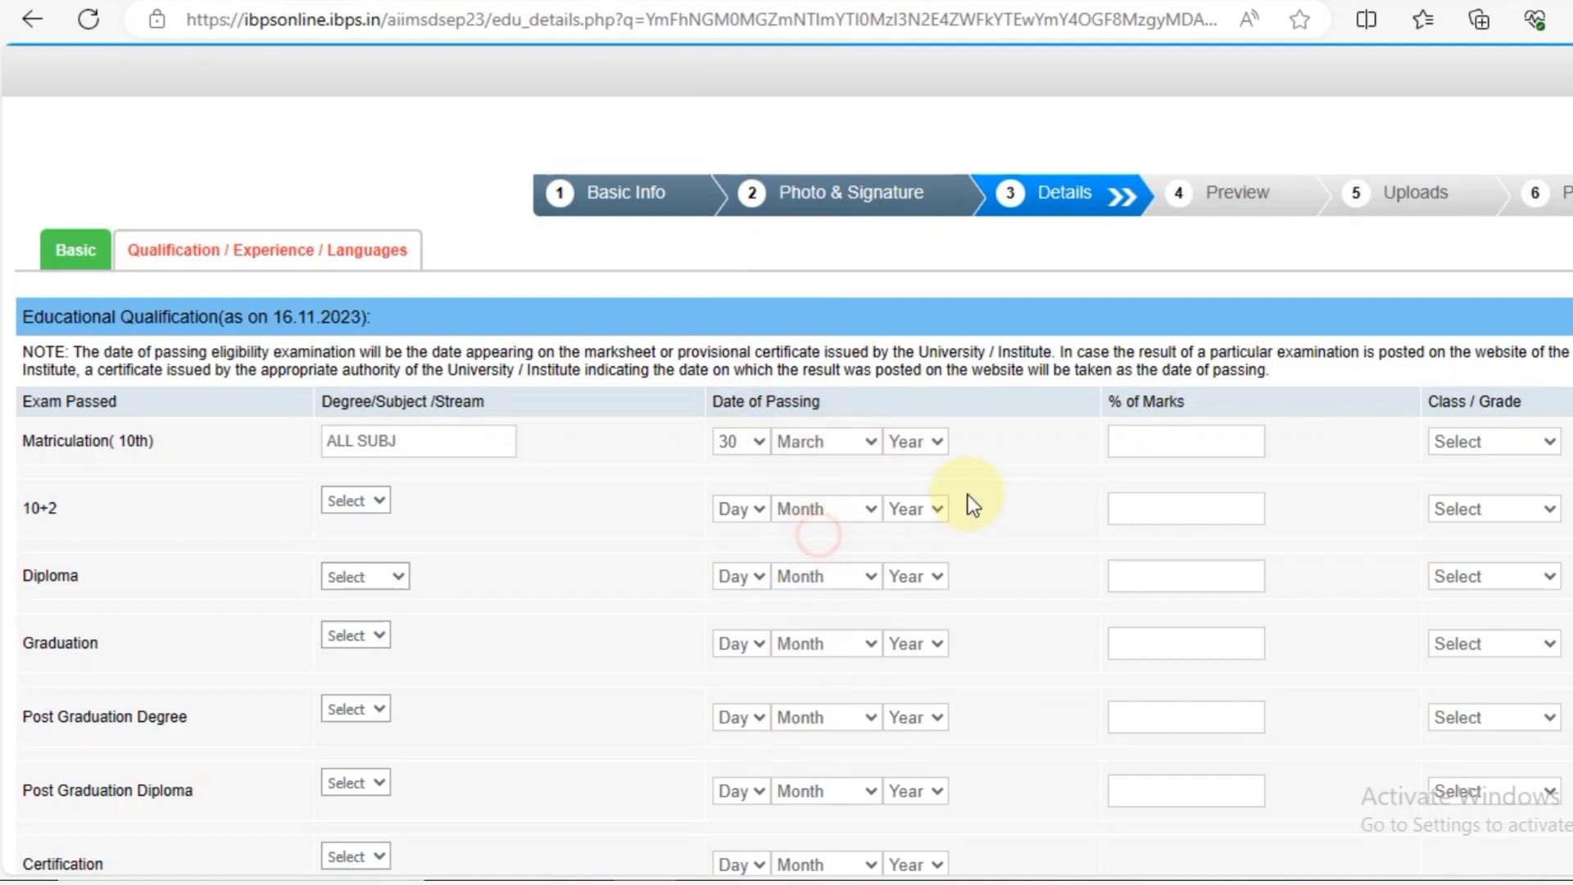
left_click(915, 441)
left_click(913, 533)
Try to enter 79.6 as the matriculation percentage of marks and set the class to First Class.
left_click(1174, 450)
type("79.6")
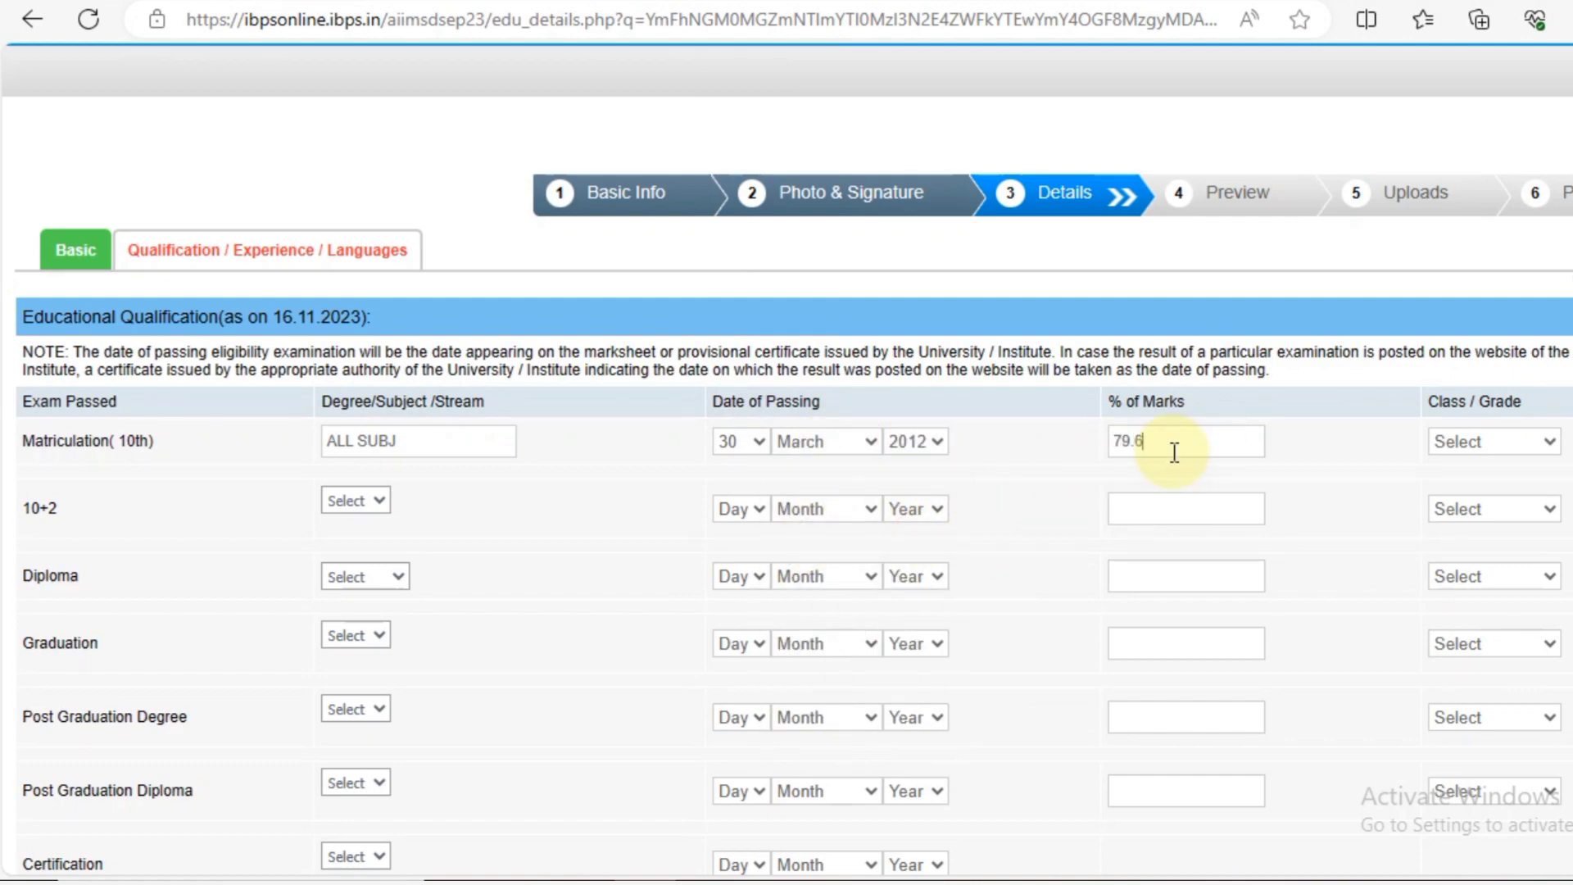
left_click(1523, 442)
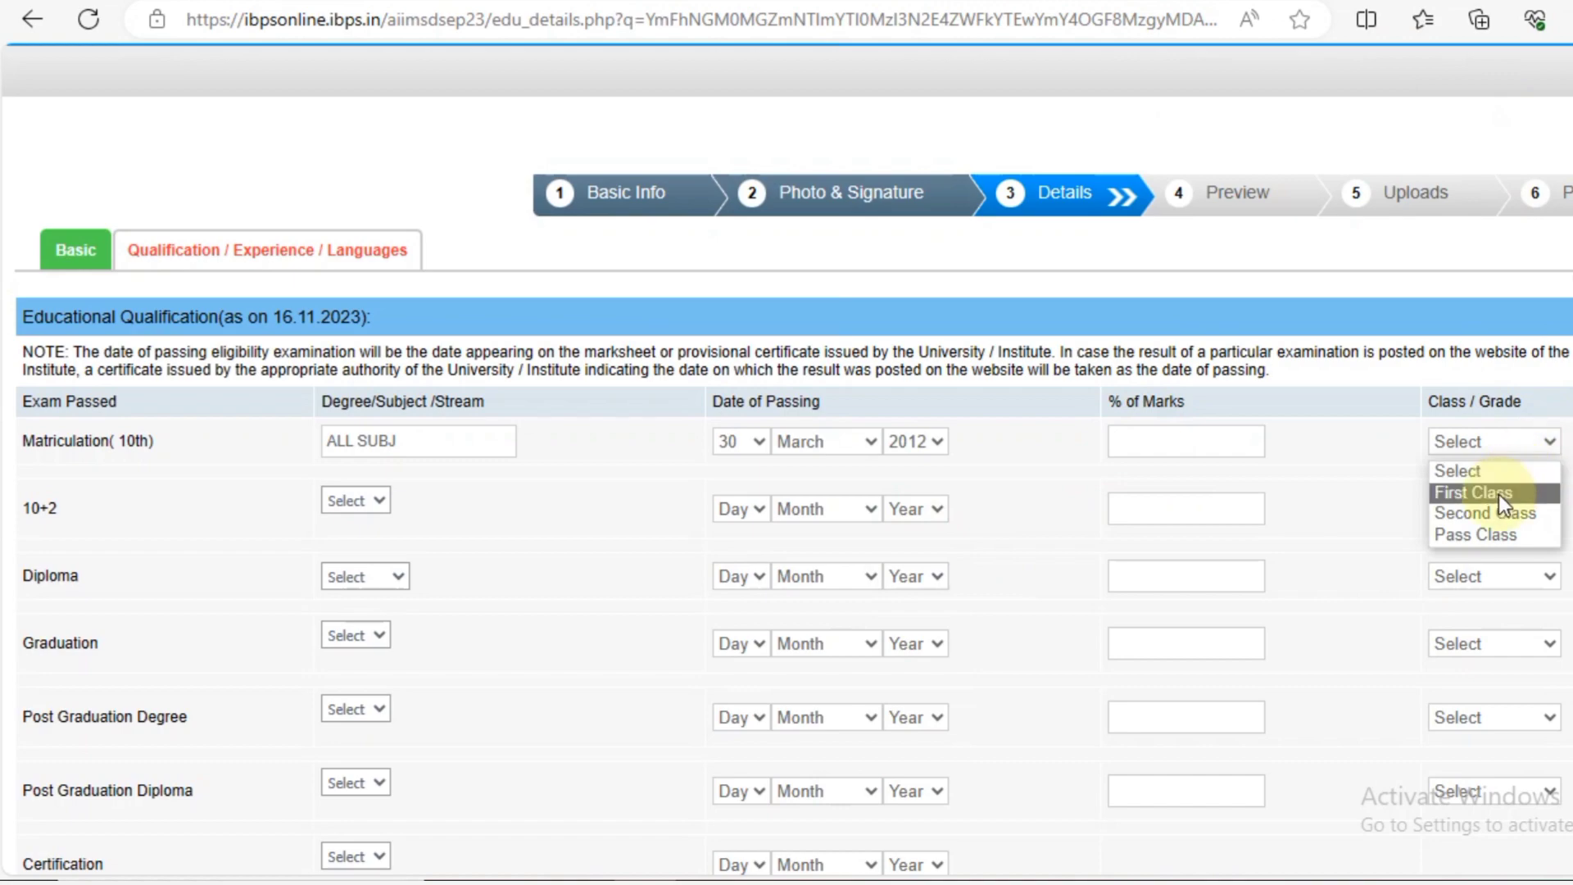
left_click(1497, 494)
Set the 10+2 stream to Others and enter SCIENCE as its name.
left_click(375, 548)
left_click(381, 501)
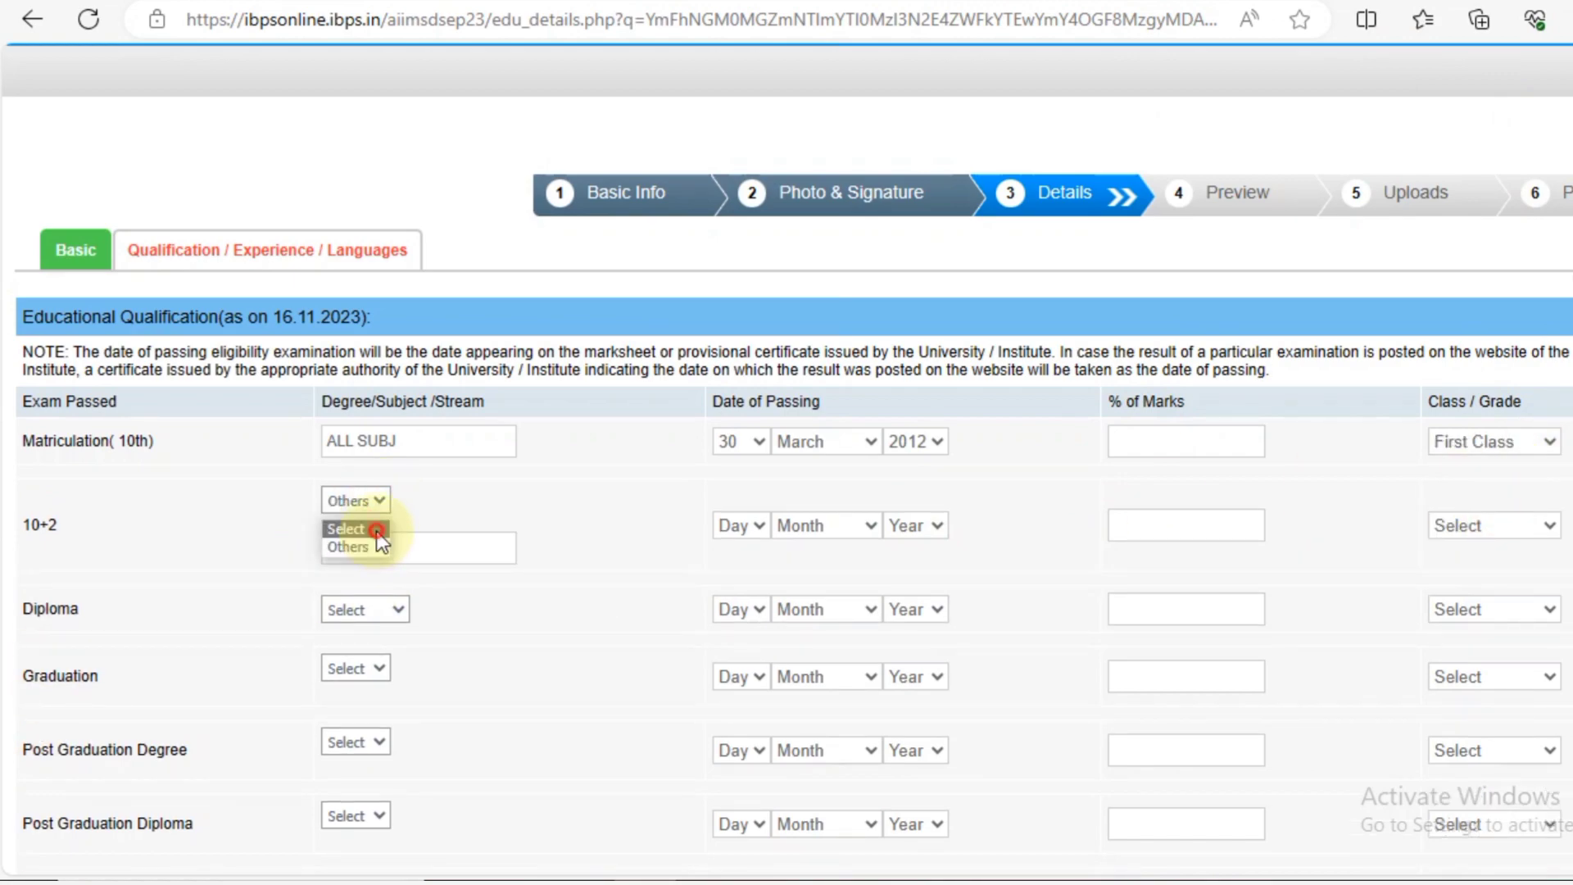
left_click(378, 531)
left_click(379, 501)
left_click(372, 548)
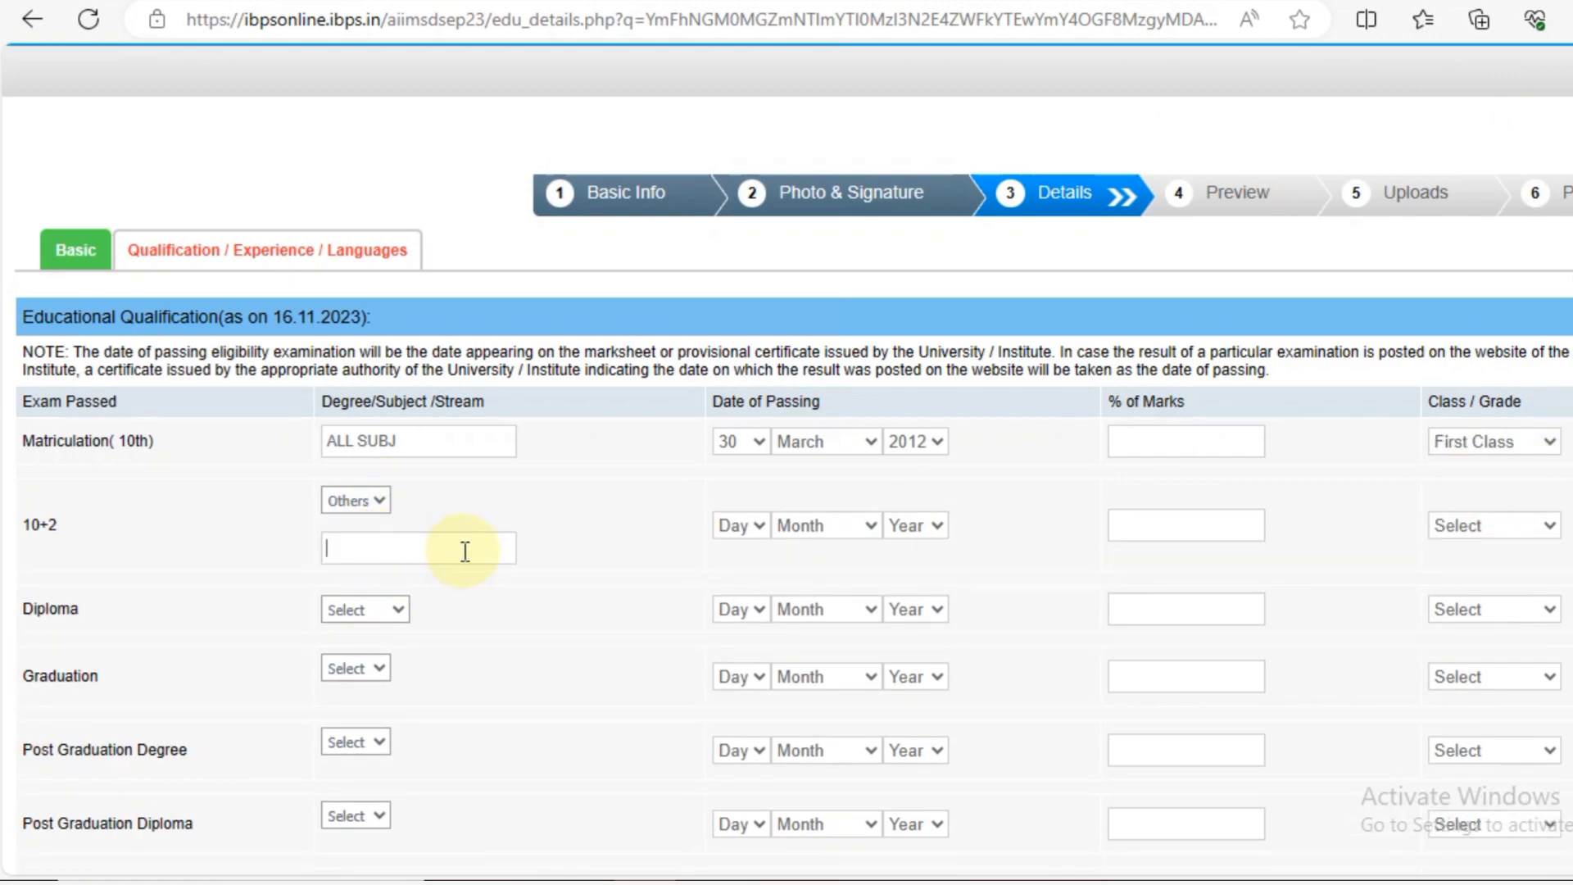
type("SCIENCE")
Set the 10+2 date of passing to 19 February and choose a year of passing.
left_click(747, 525)
left_click(728, 492)
left_click(843, 525)
left_click(838, 577)
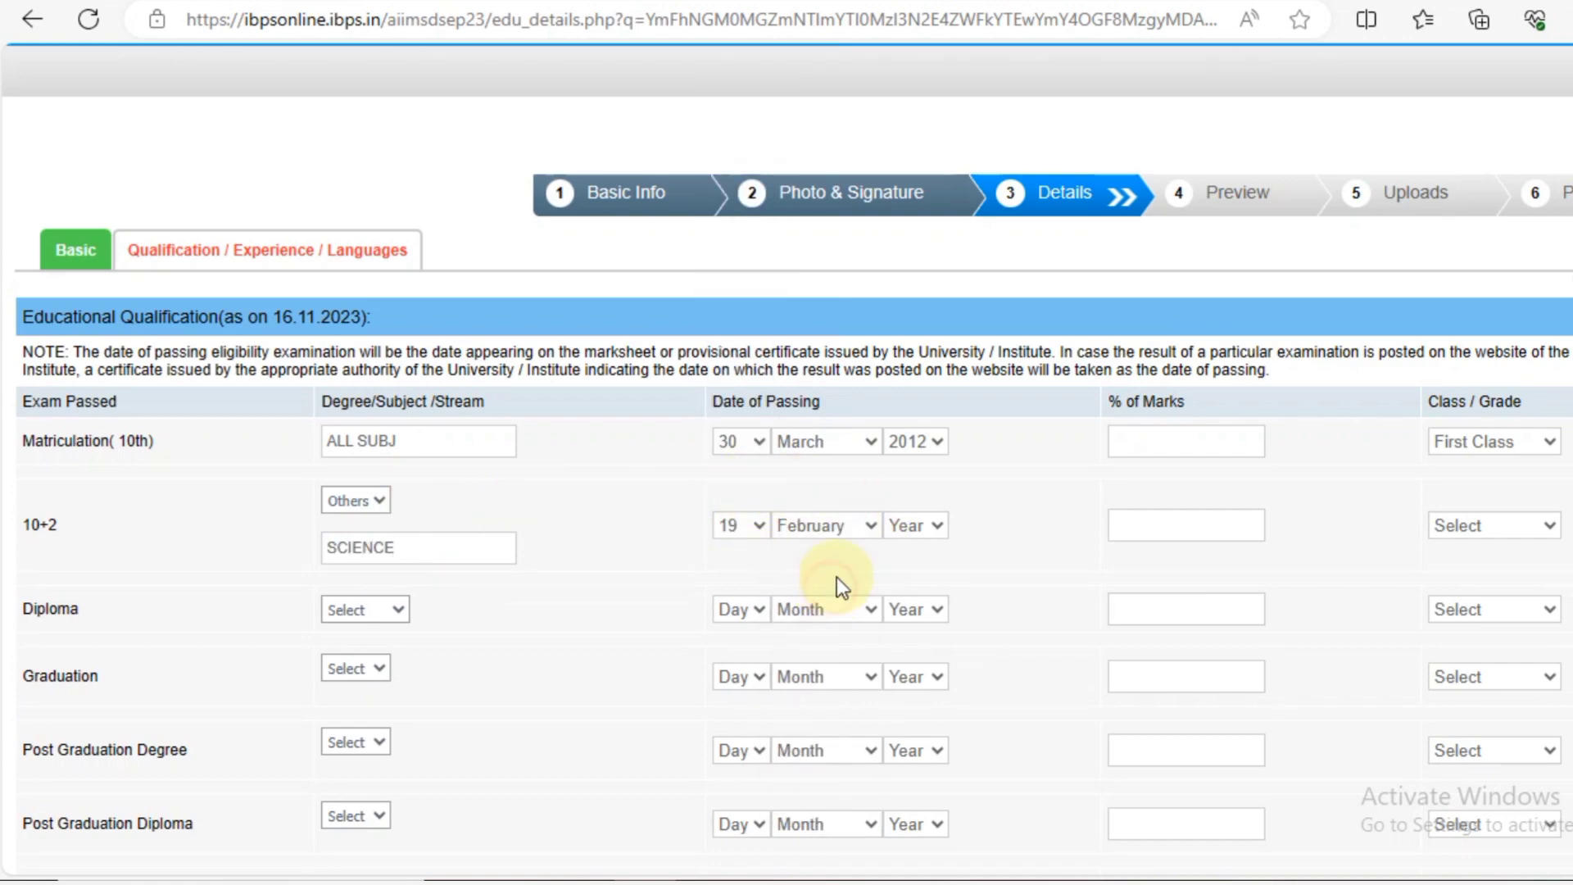
left_click(915, 525)
left_click(926, 642)
Change the year of passing to 2013 for matriculation and 2015 for 10+2.
left_click(915, 441)
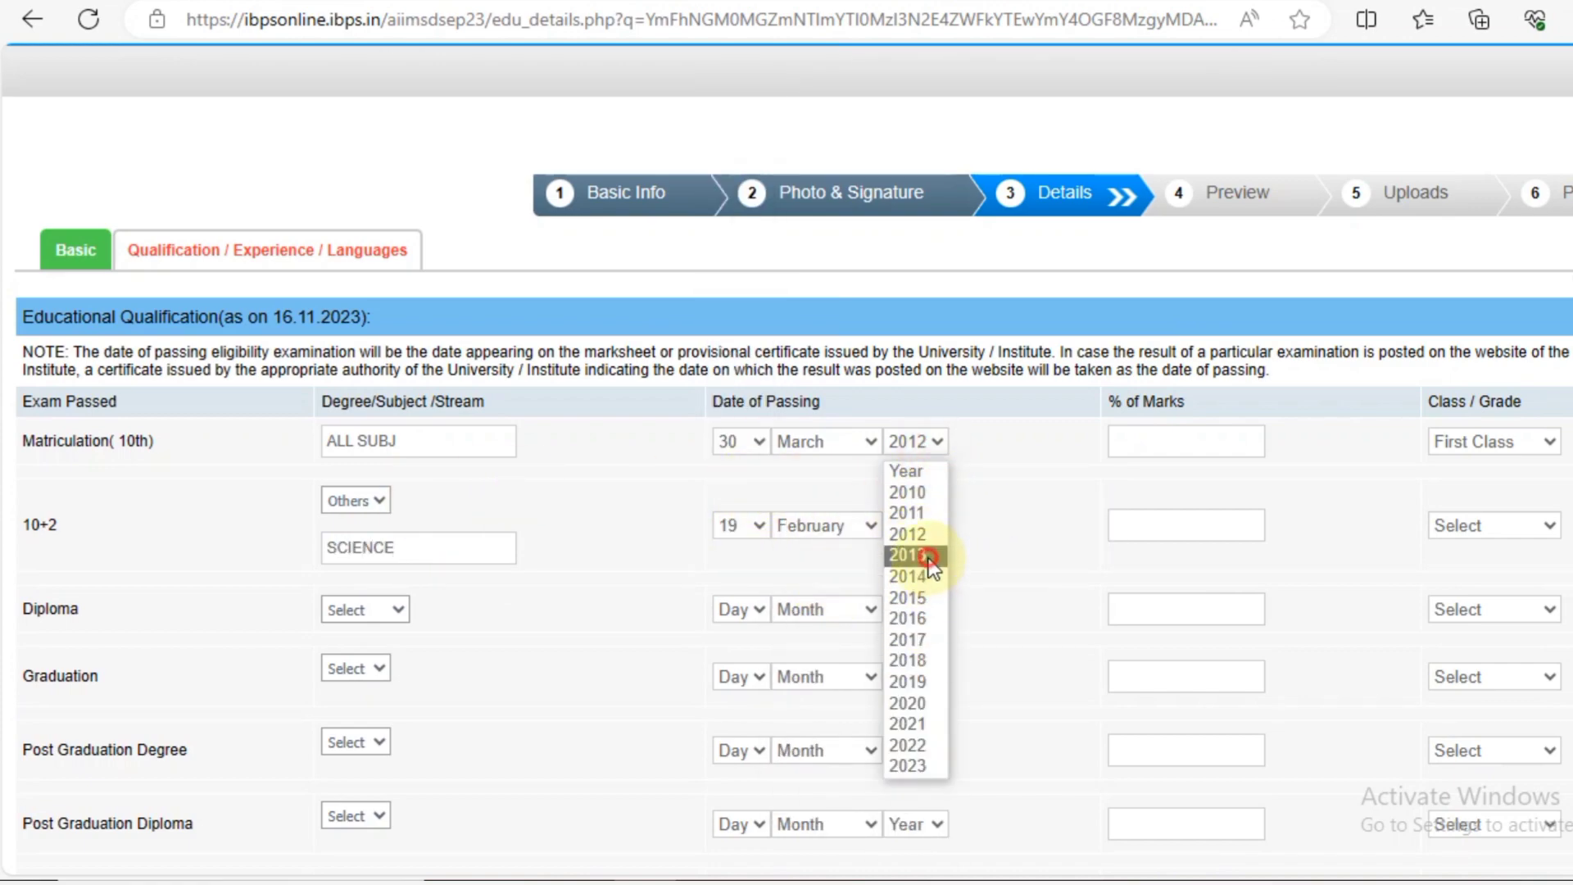
left_click(918, 555)
left_click(915, 526)
left_click(917, 680)
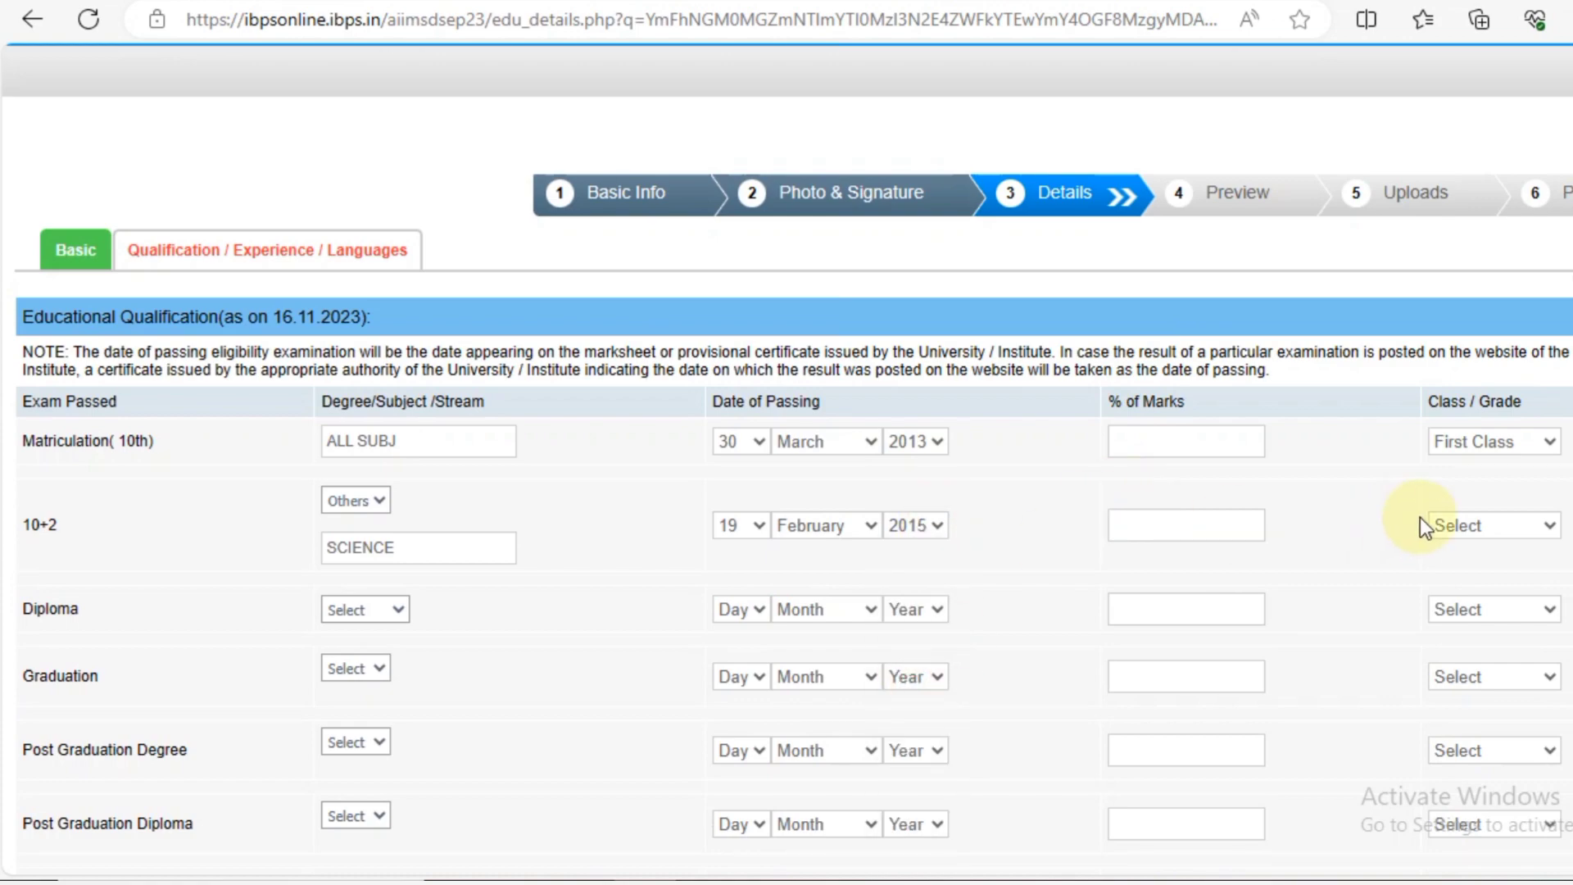
Set the graduation degree to Others and enter BPHARM as its name.
scroll(178, 637, "down", 3)
scroll(178, 636, "down", 1)
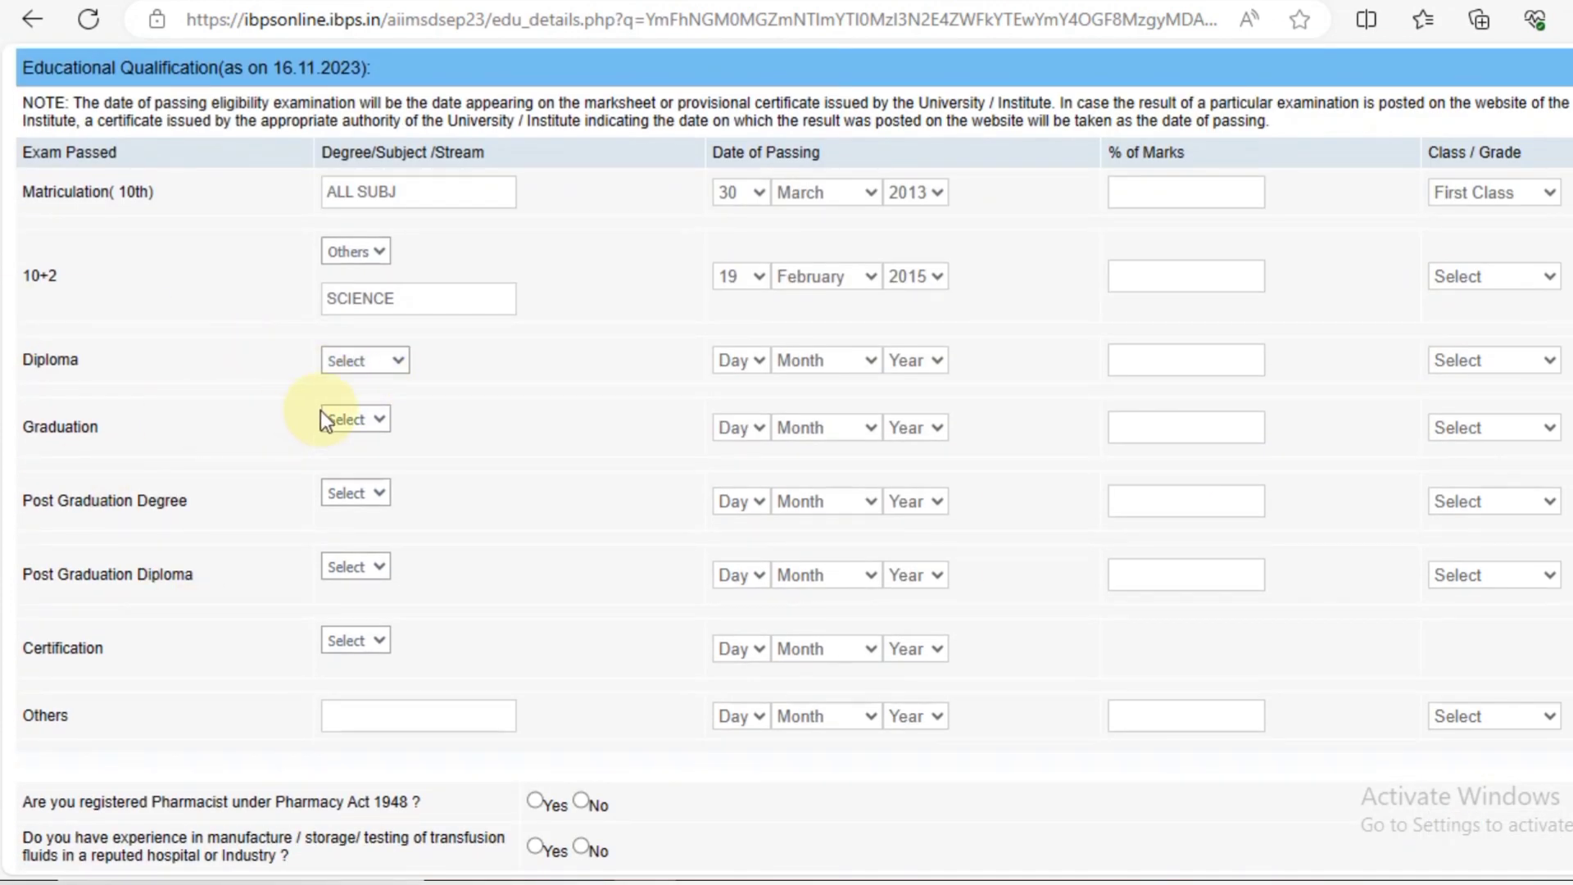
left_click(362, 465)
left_click(363, 473)
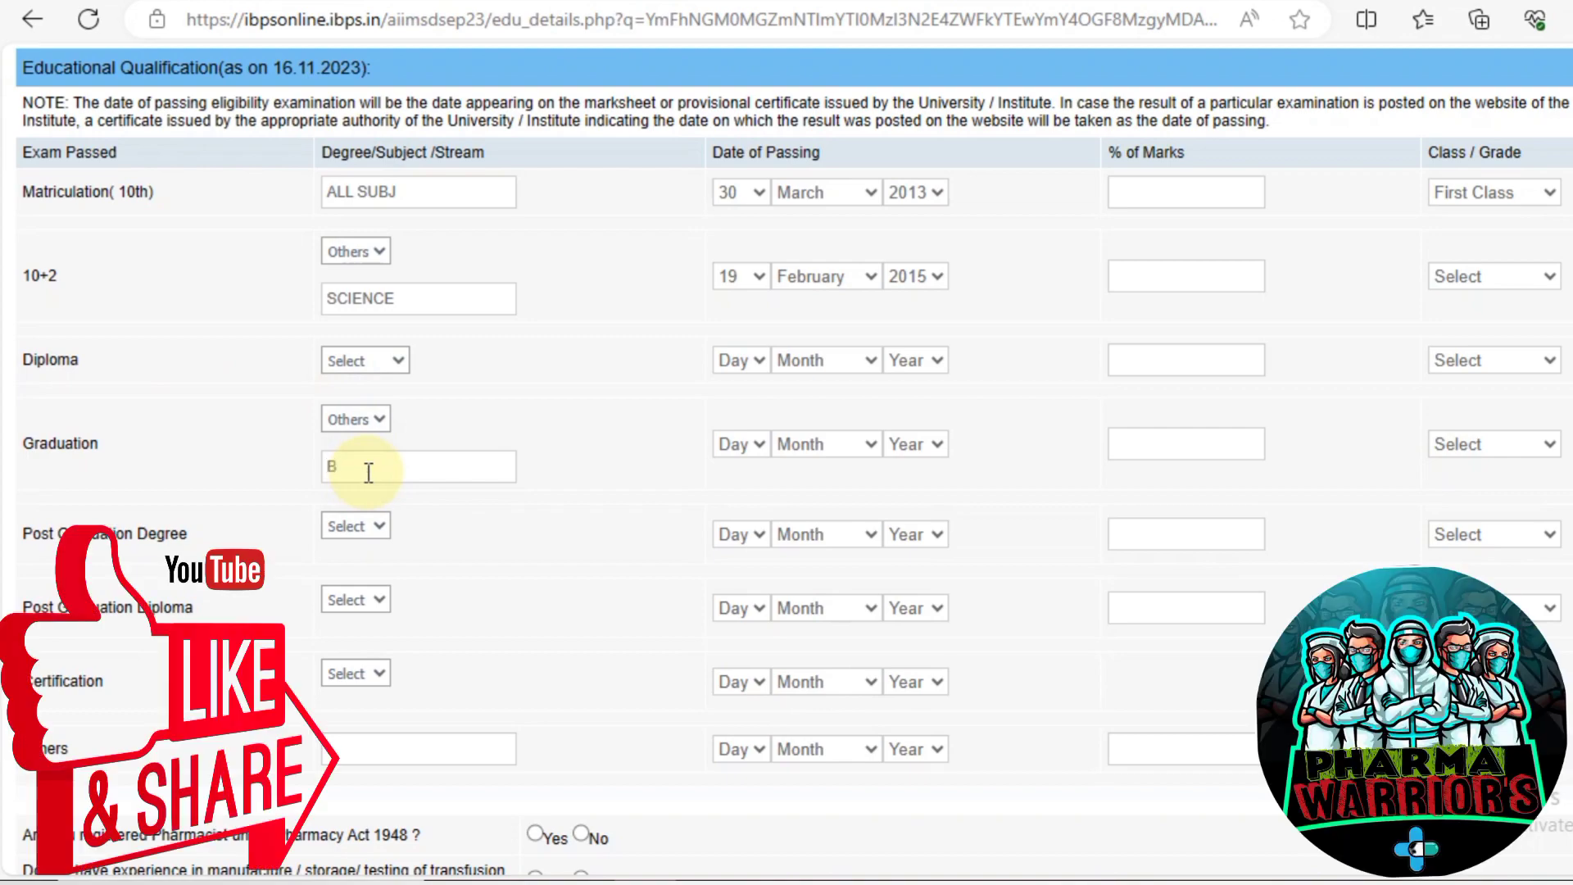
type("BPHARM")
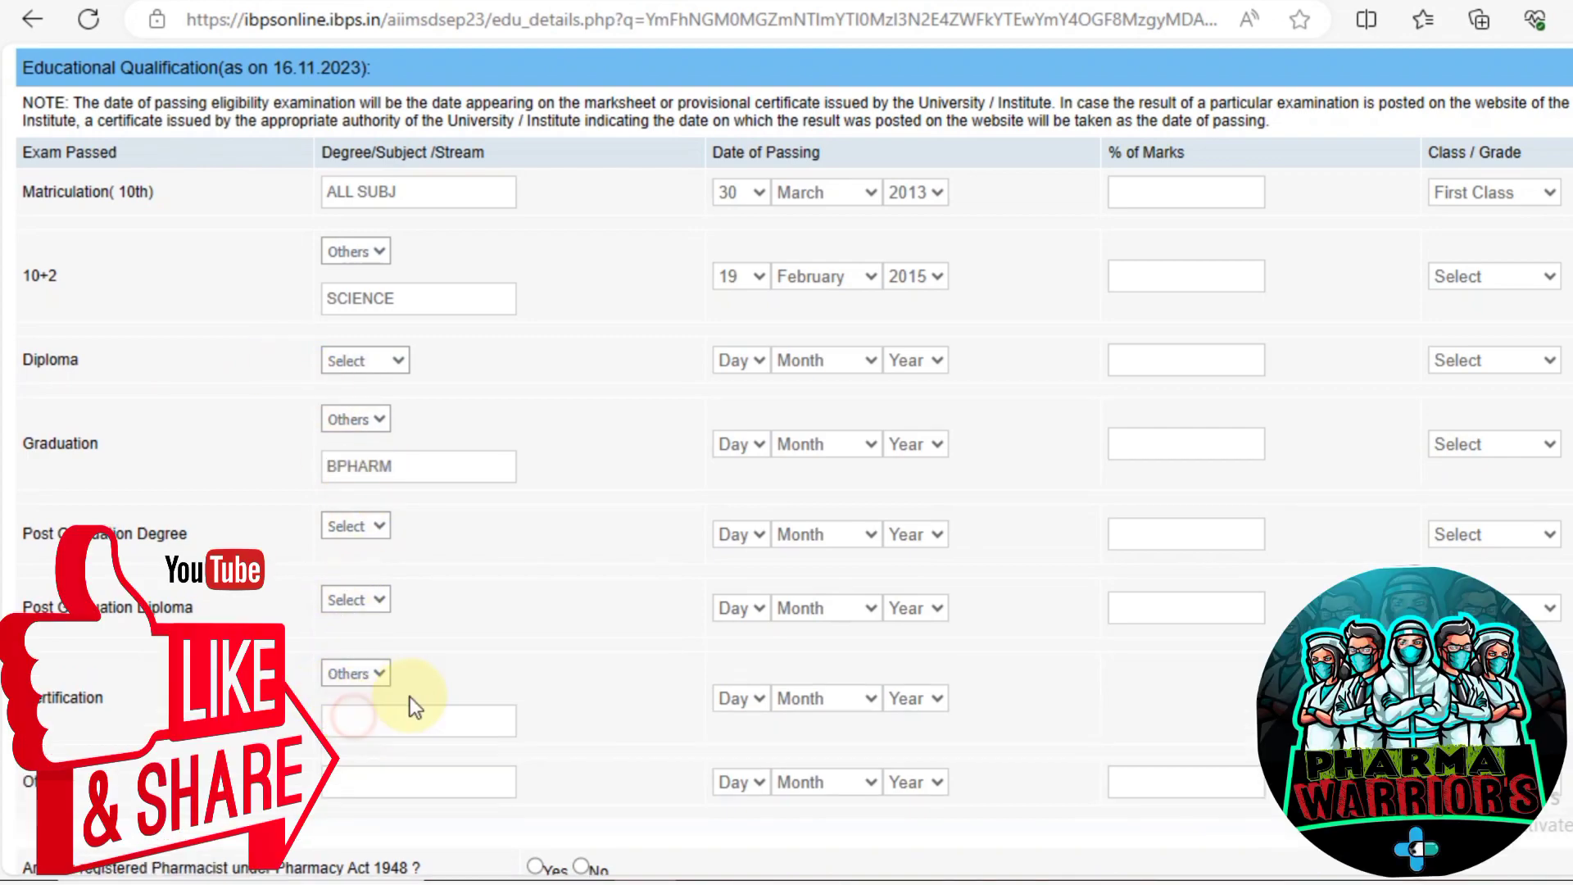
Answer Yes to being a registered pharmacist under Pharmacy Act 1948 and No to experience with transfusion fluids.
scroll(476, 686, "down", 1)
scroll(475, 687, "down", 4)
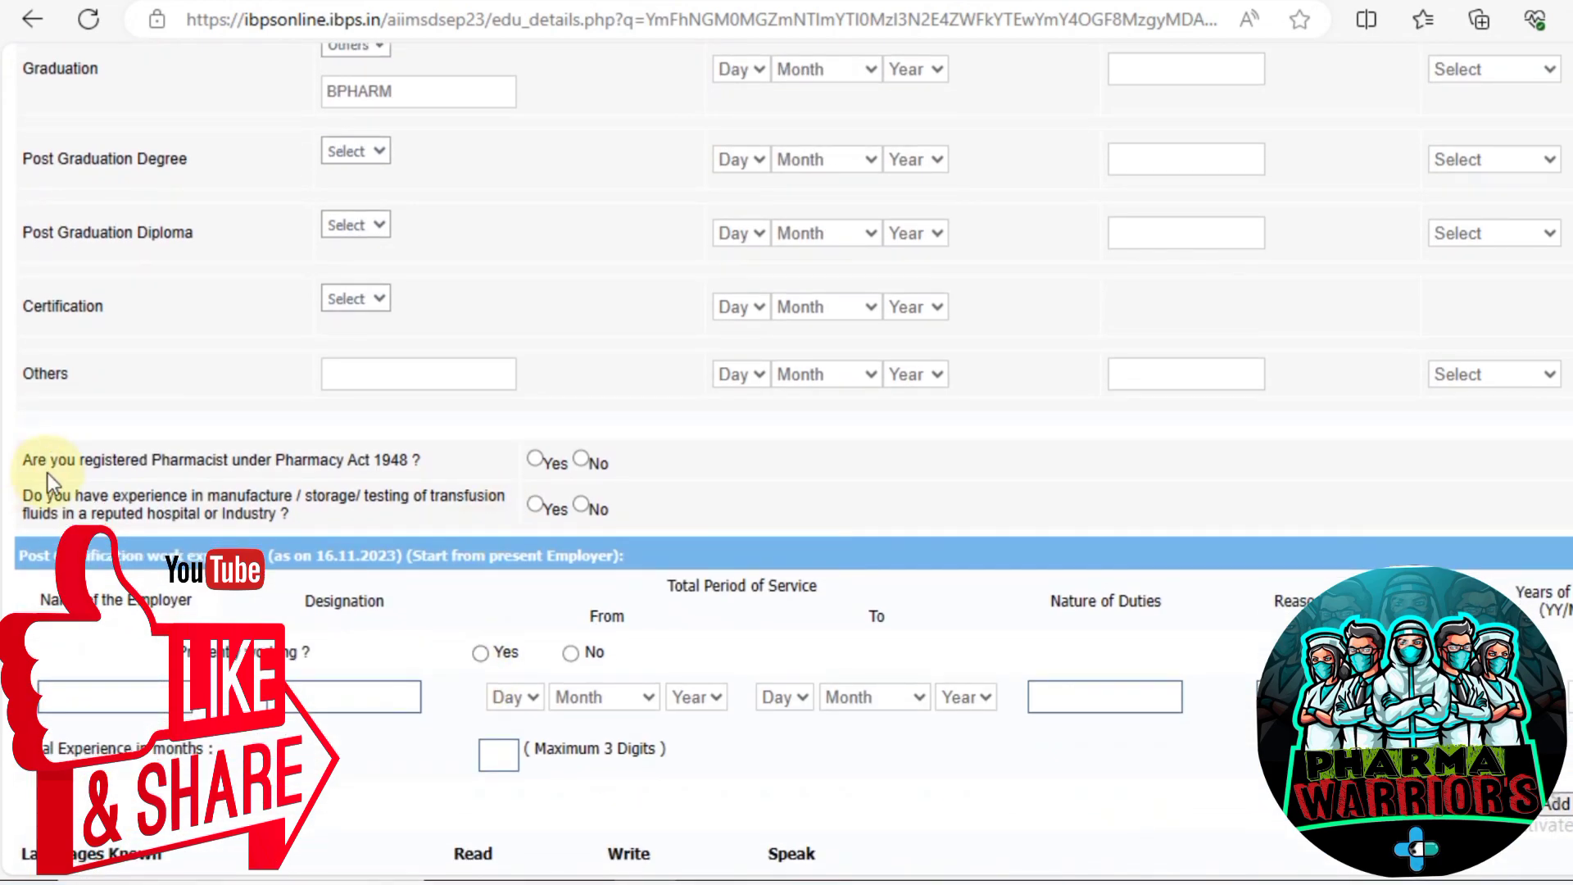
left_click(534, 459)
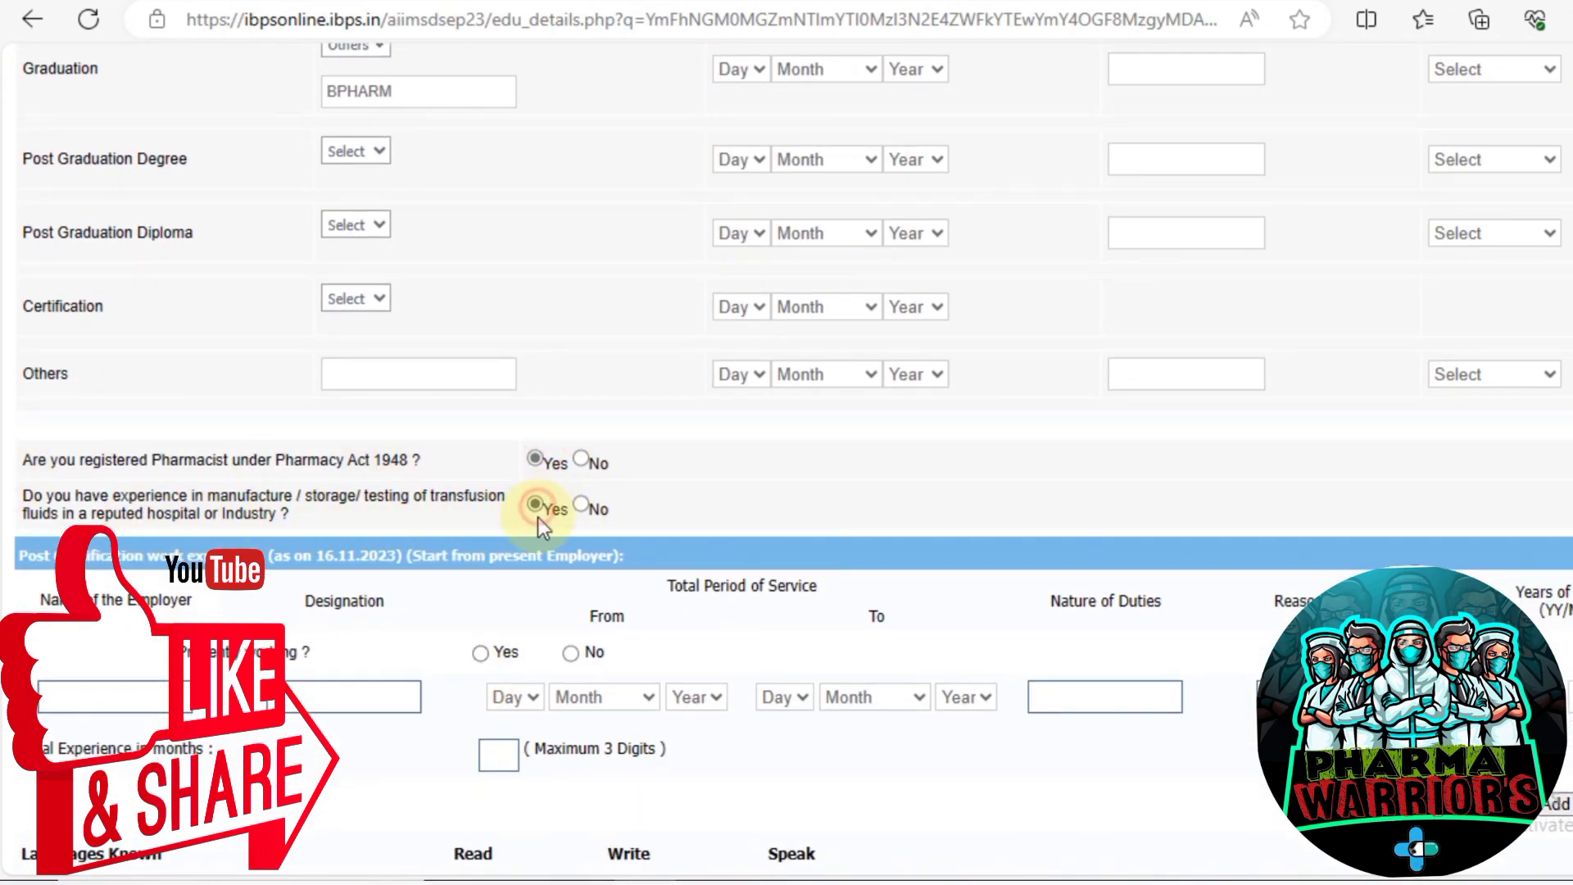
left_click(580, 504)
List BENGALI, ENGLISH and HINDI as known languages and mark Bengali for read, write and speak.
scroll(524, 483, "down", 4)
left_click(135, 573)
type("BEN")
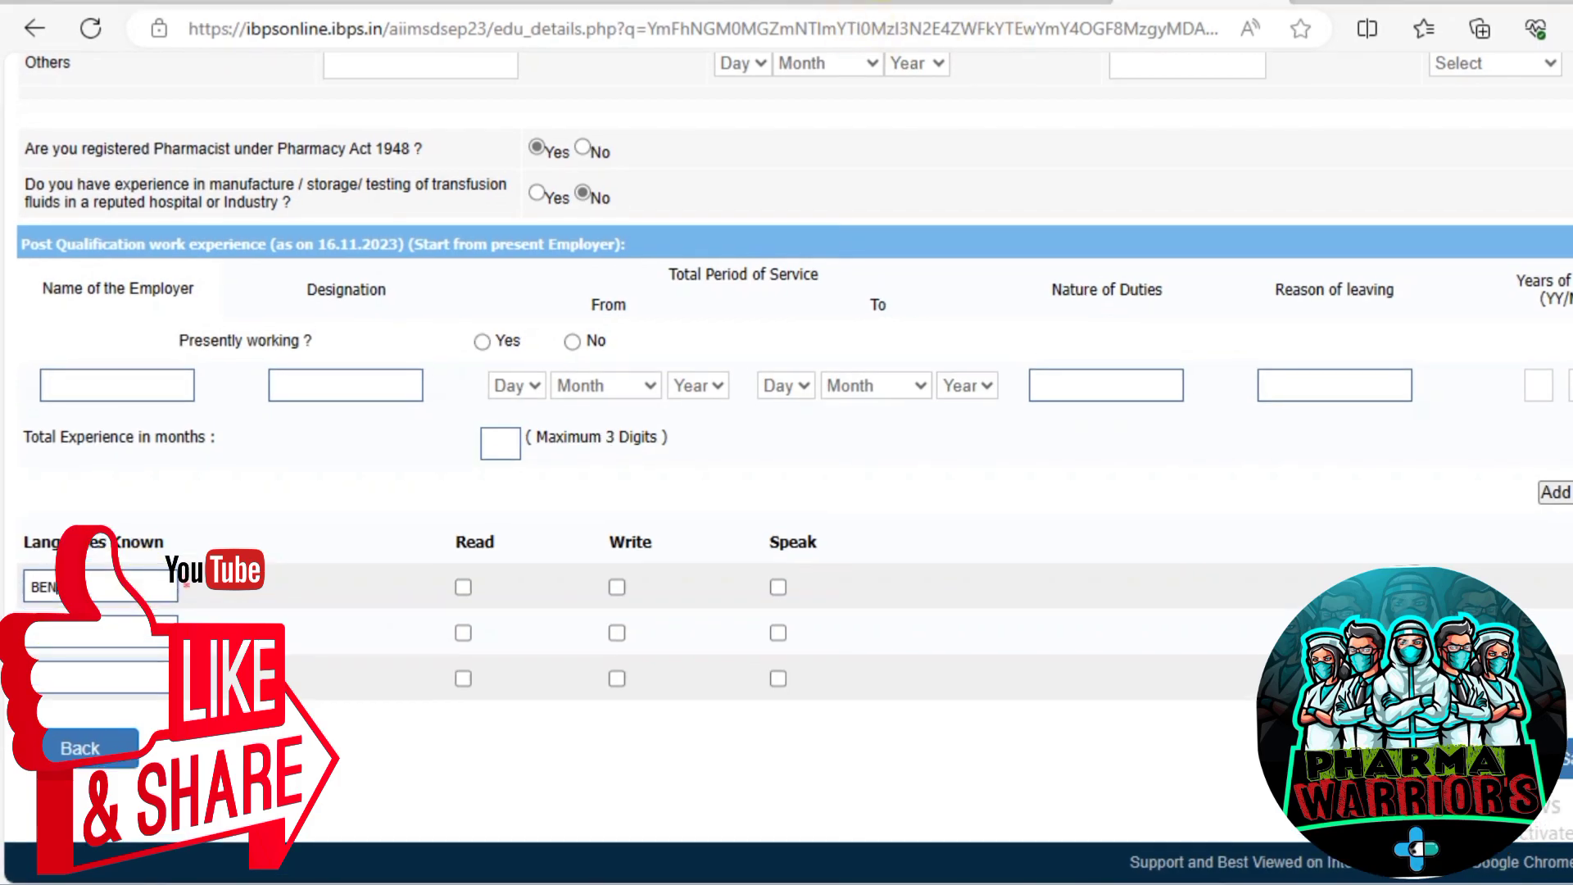
left_click(463, 586)
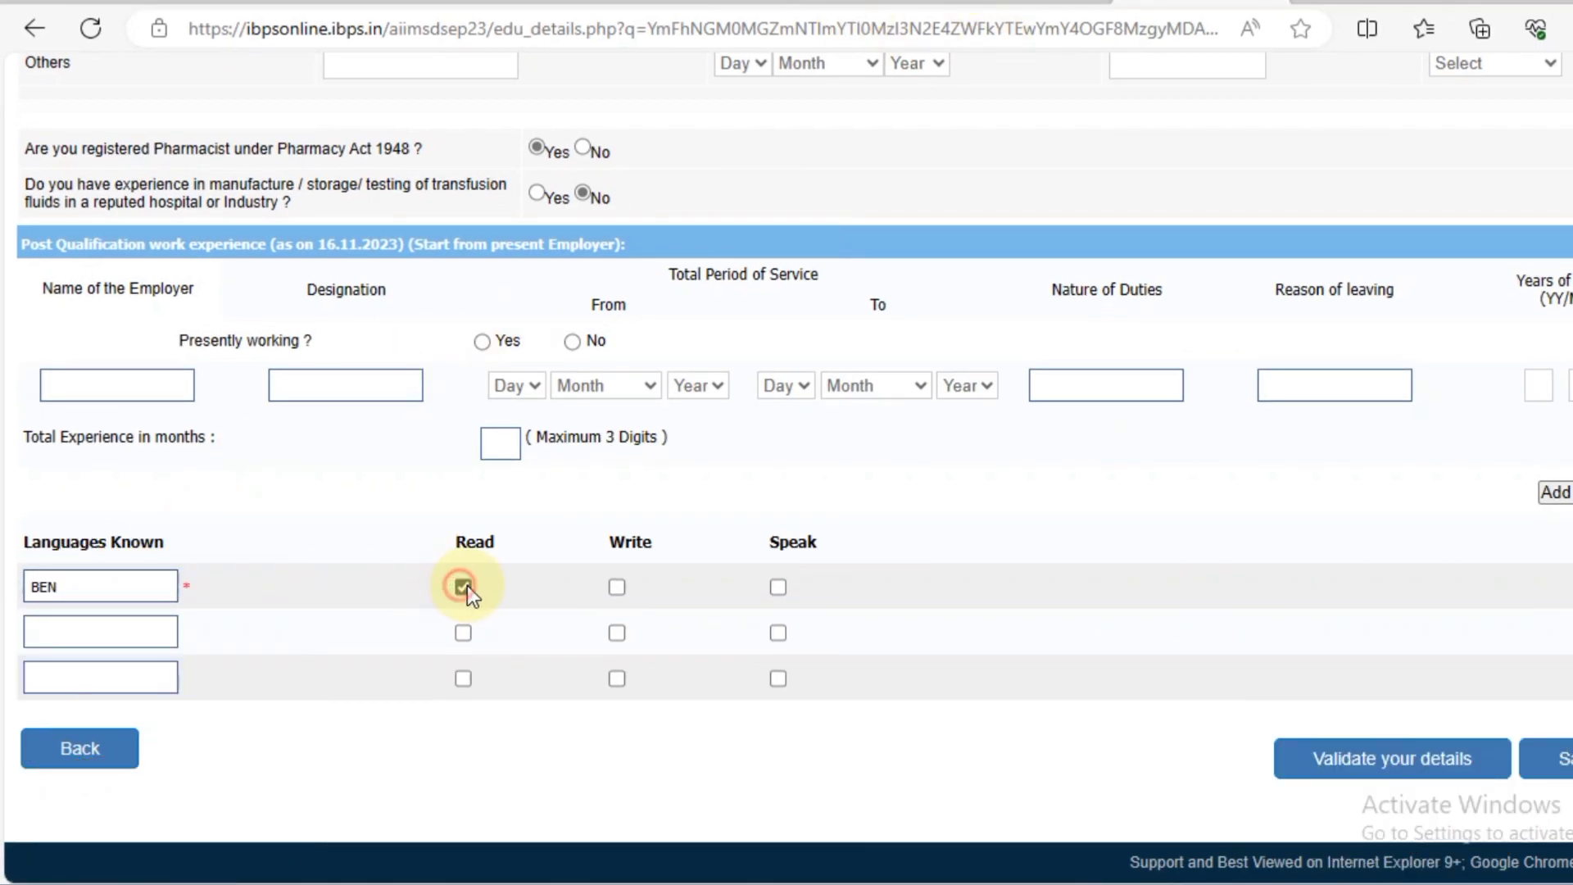
left_click(618, 587)
left_click(780, 585)
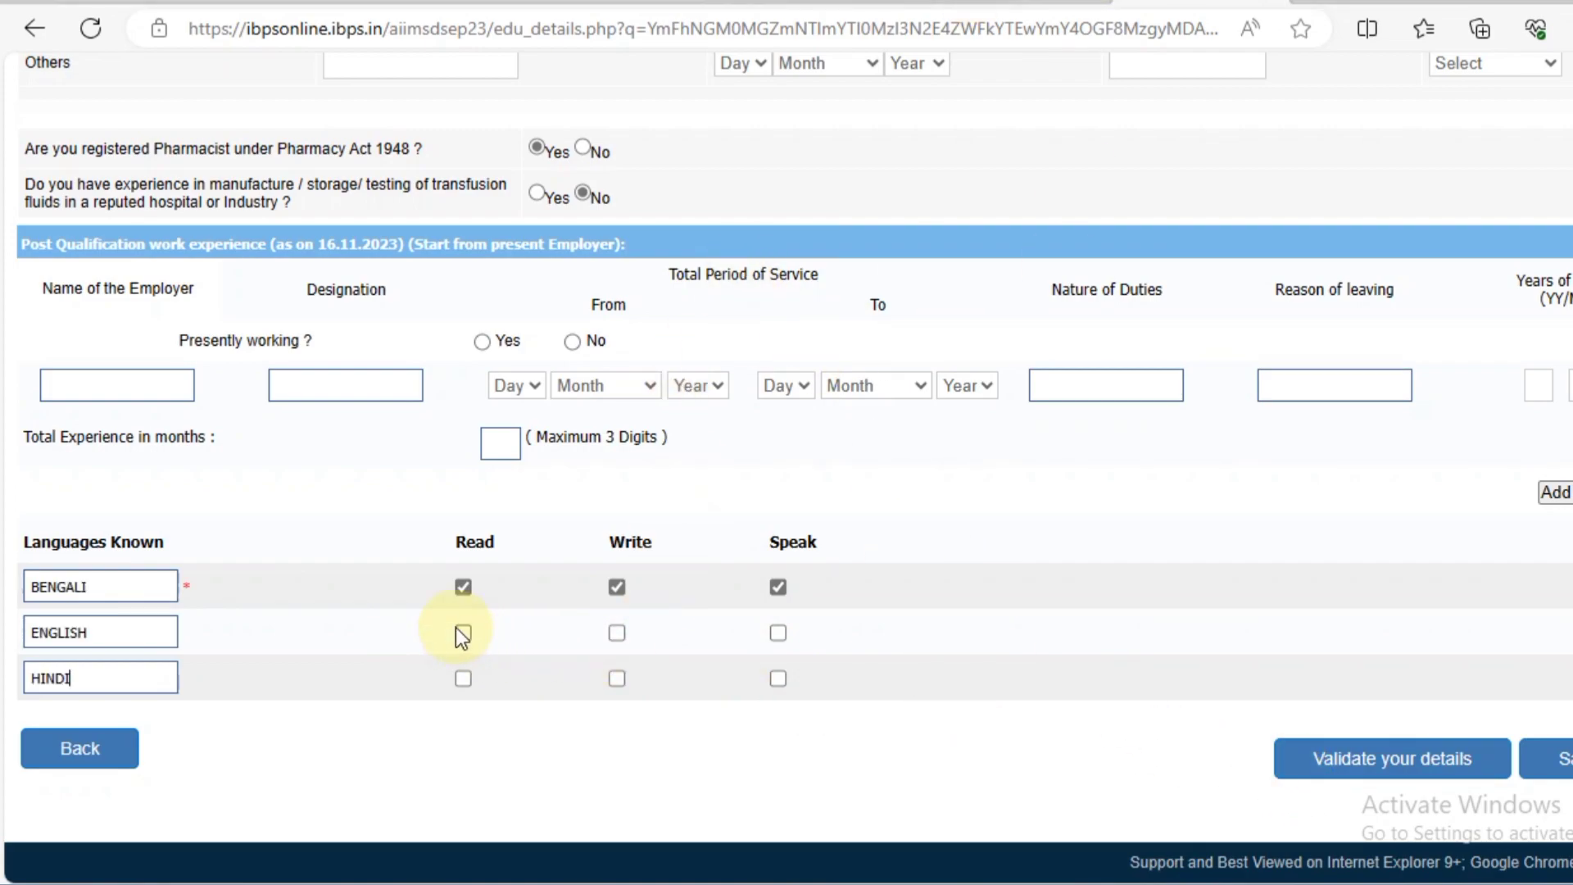
Mark English for read, write and speak and Hindi for read and speak, and validate the details.
scroll(761, 499, "up", 9)
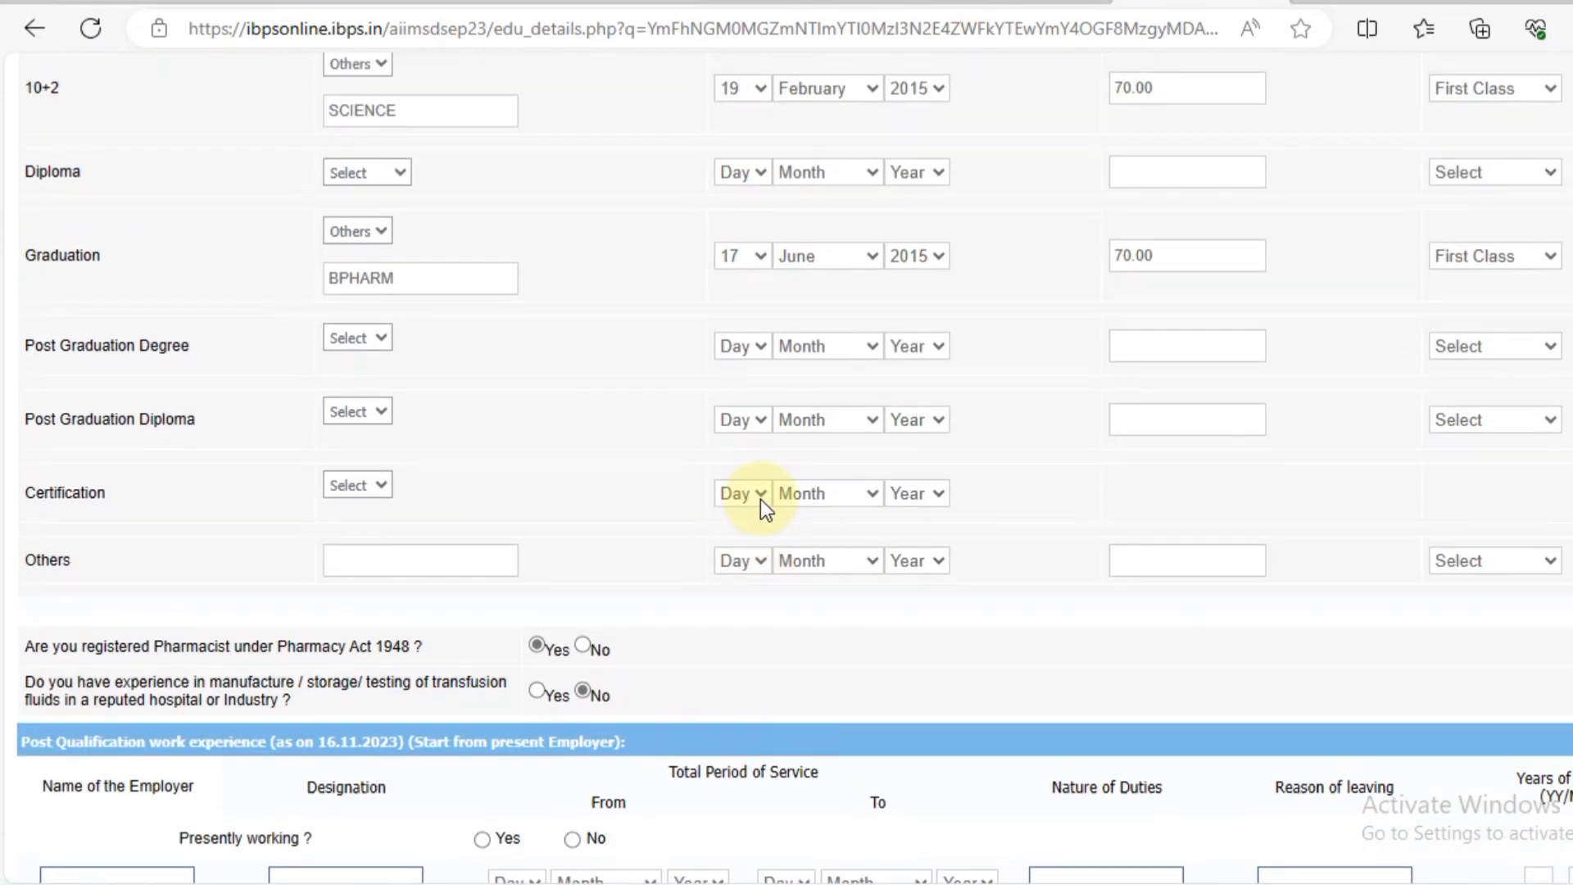
scroll(760, 499, "down", 9)
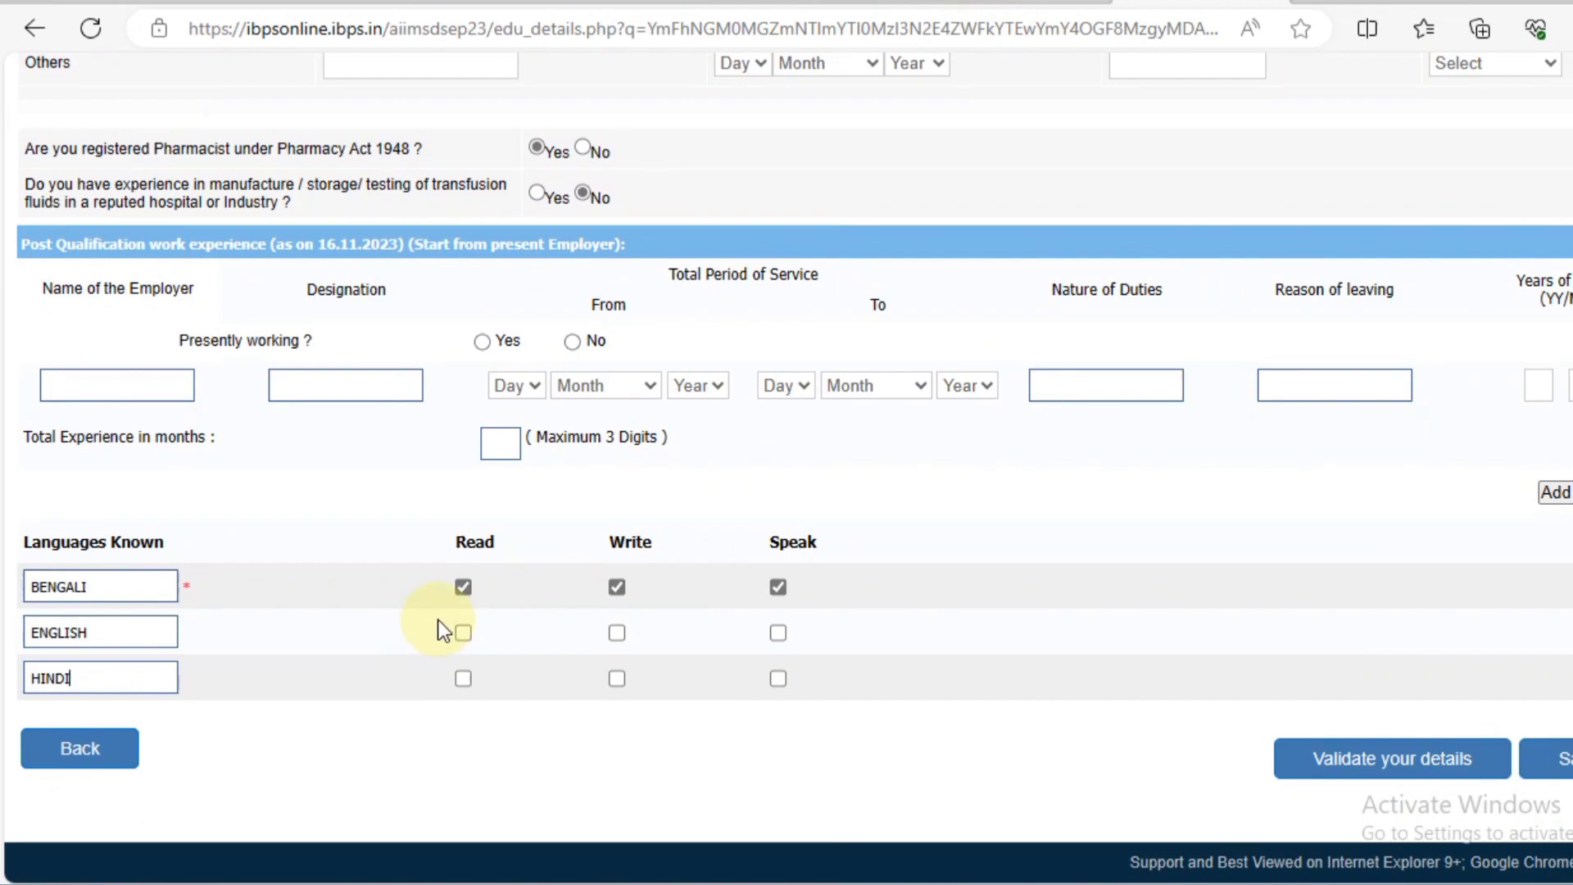
left_click(617, 633)
left_click(779, 632)
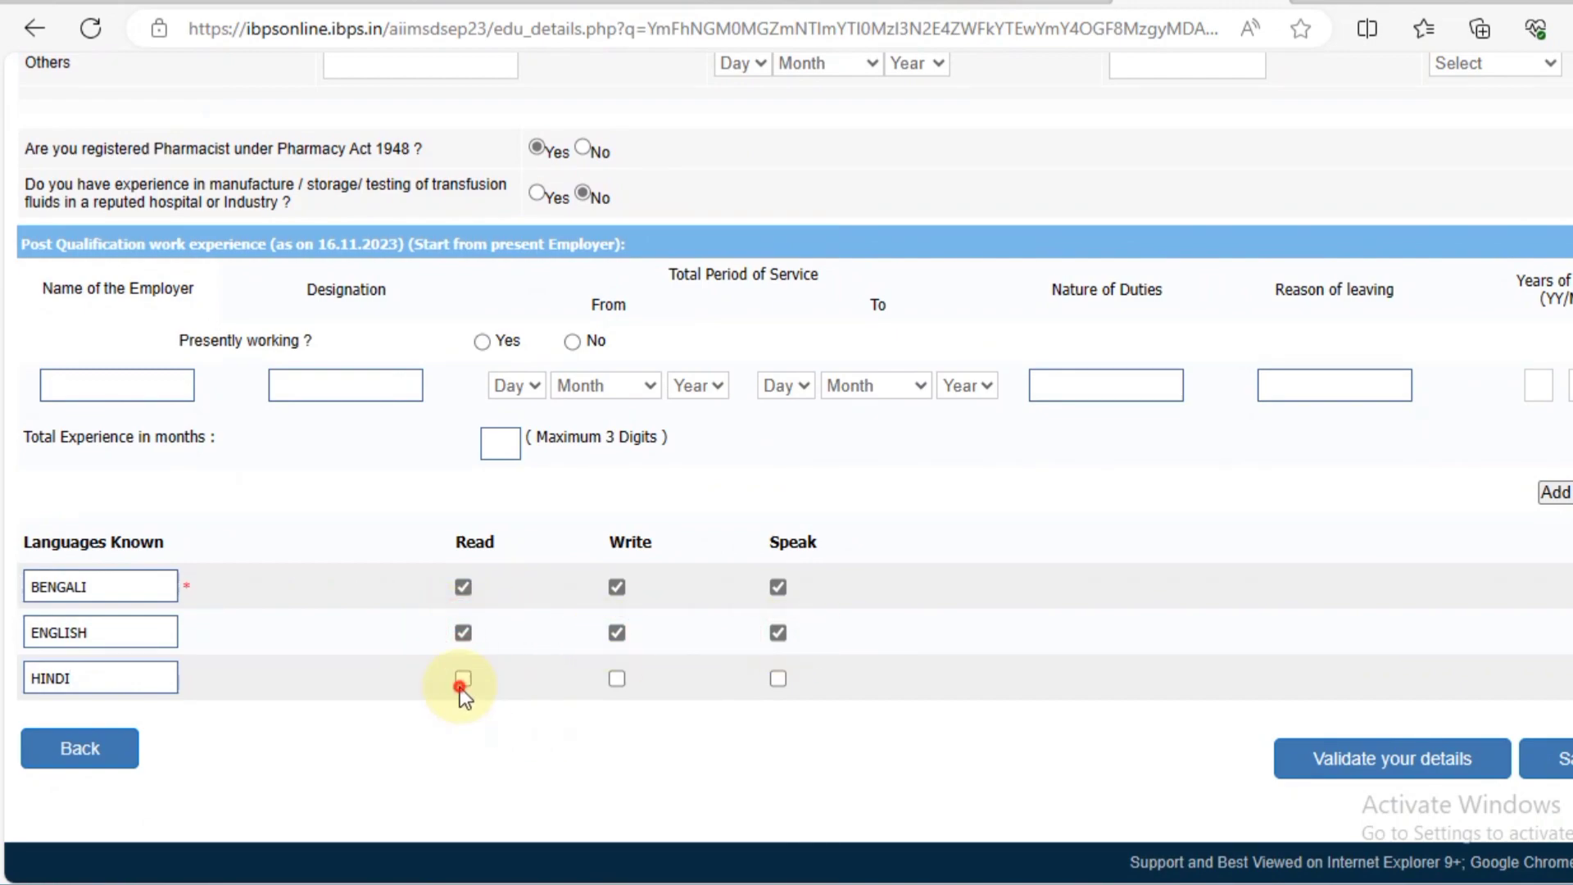
left_click(778, 678)
left_click(1327, 752)
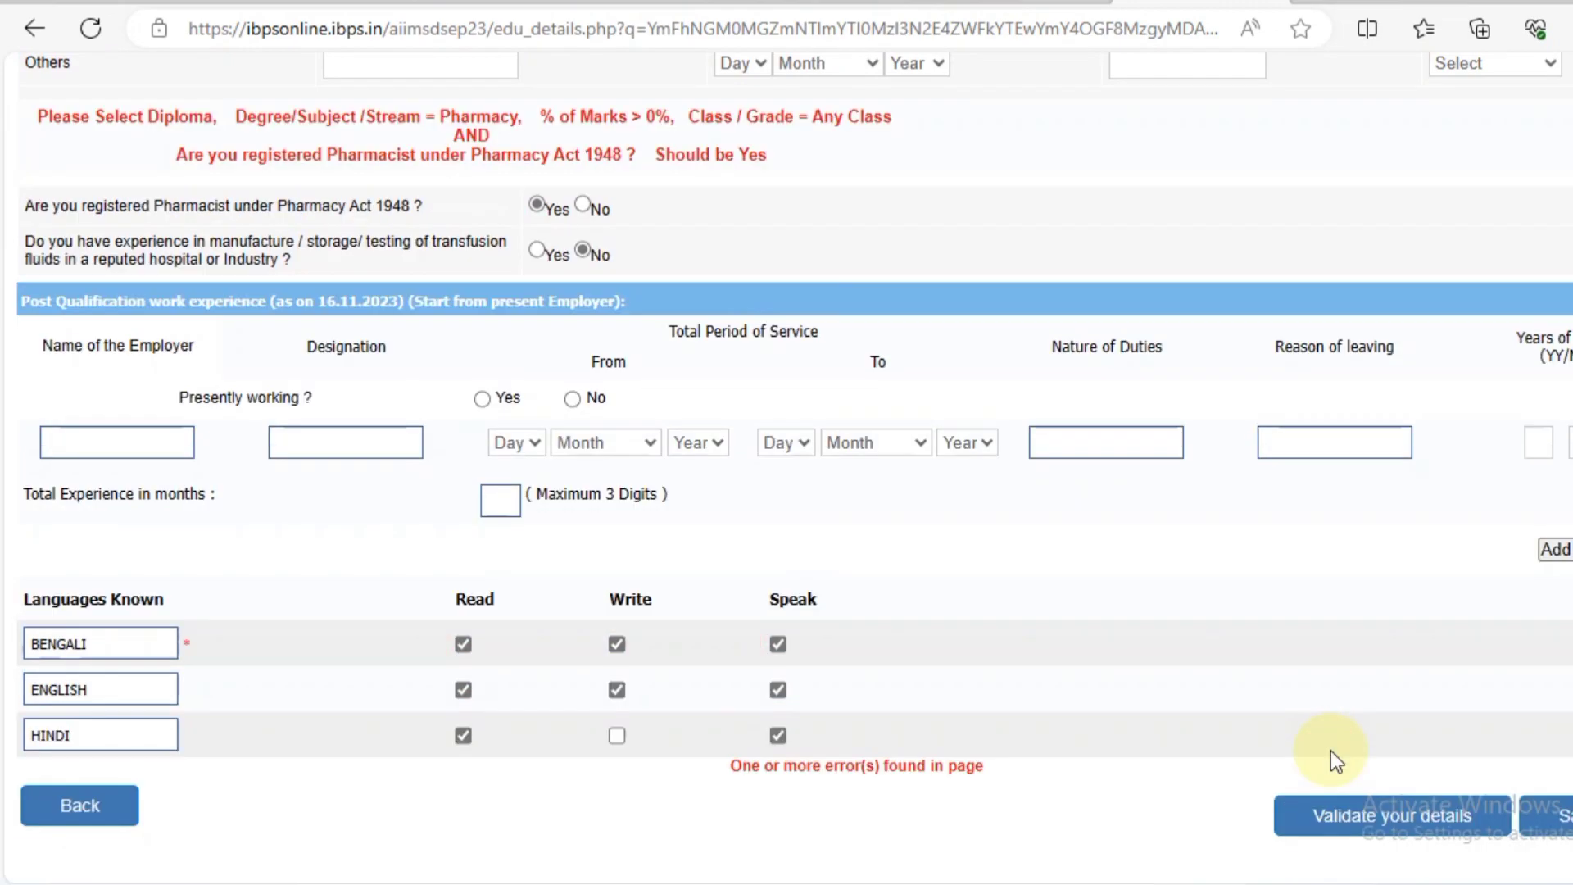
Set the graduation year of passing to 2019 and fill in a Pharmacy diploma passed 20 June 2017 with 70.00% and First Class.
scroll(785, 618, "up", 2)
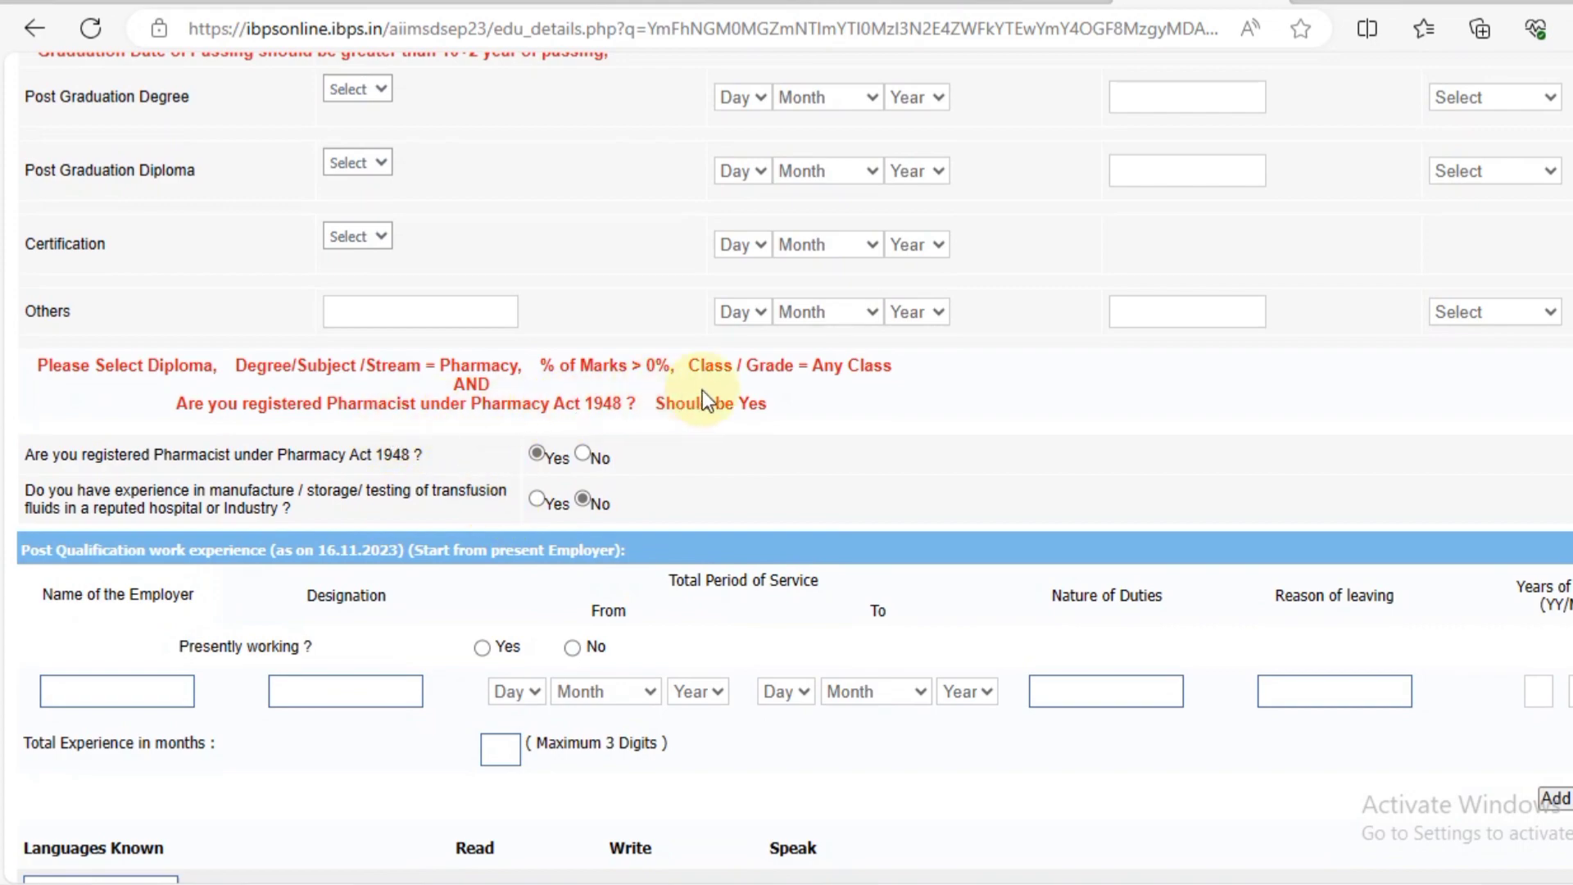
scroll(740, 385, "up", 5)
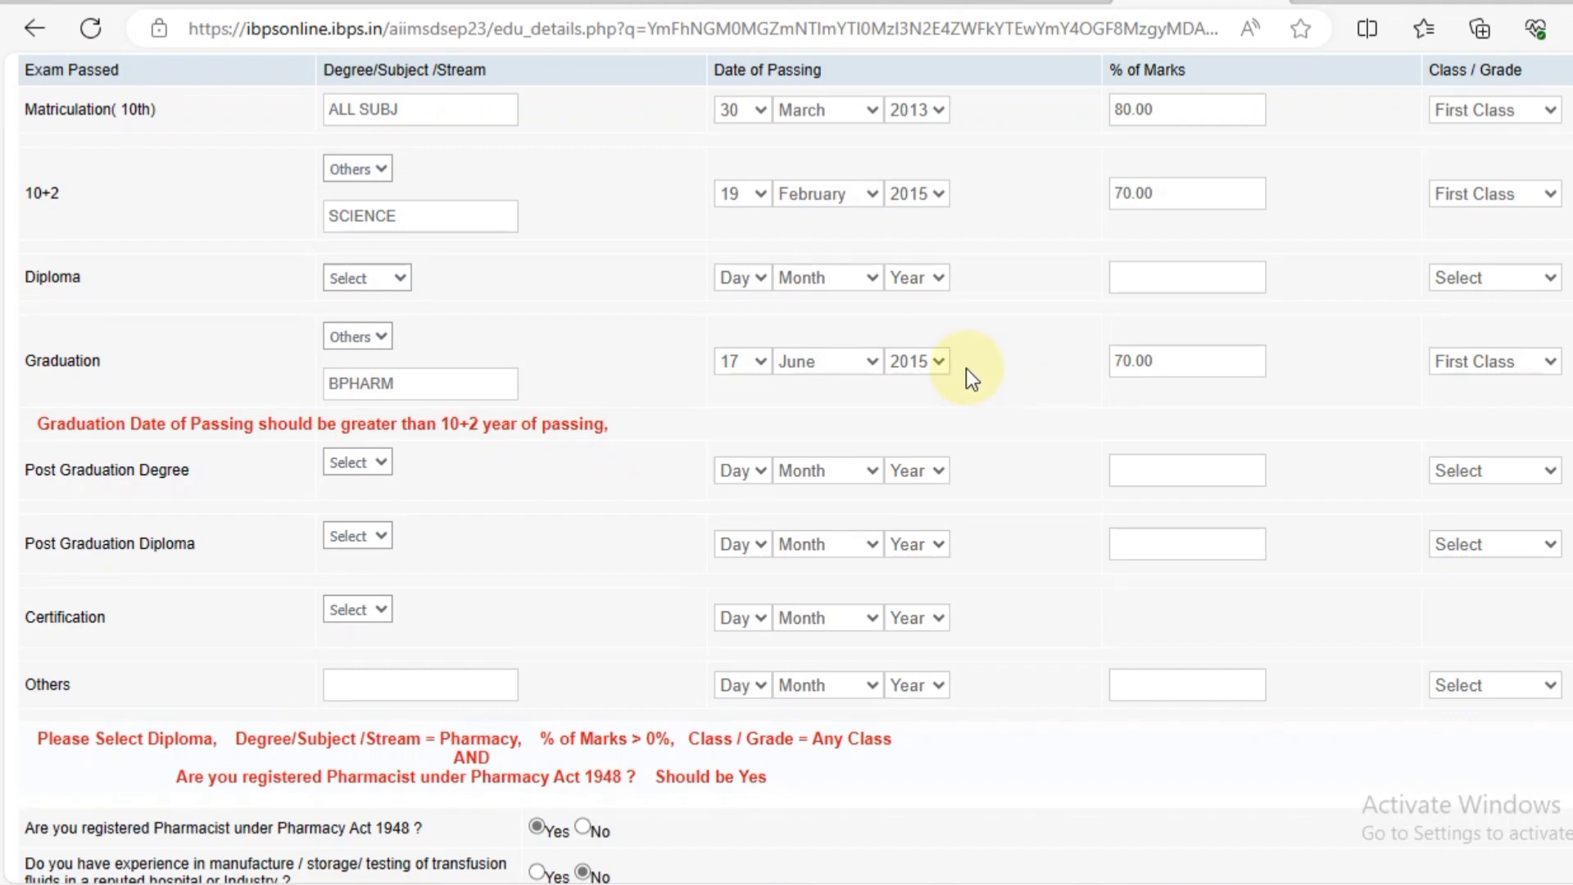
left_click(938, 361)
left_click(909, 602)
scroll(975, 446, "down", 3)
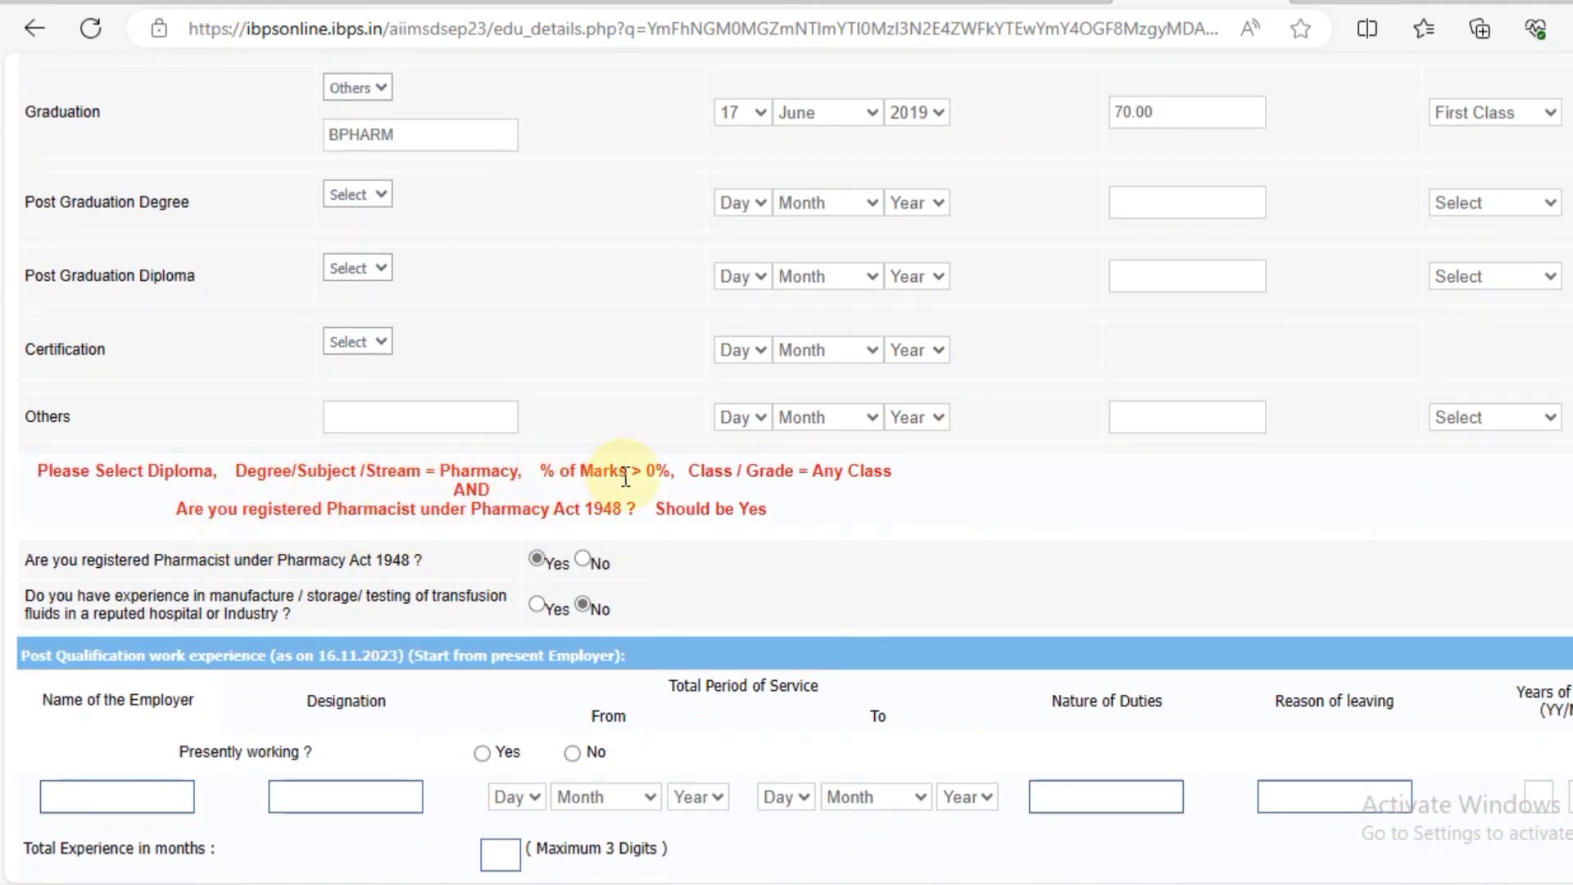
scroll(1129, 430, "up", 3)
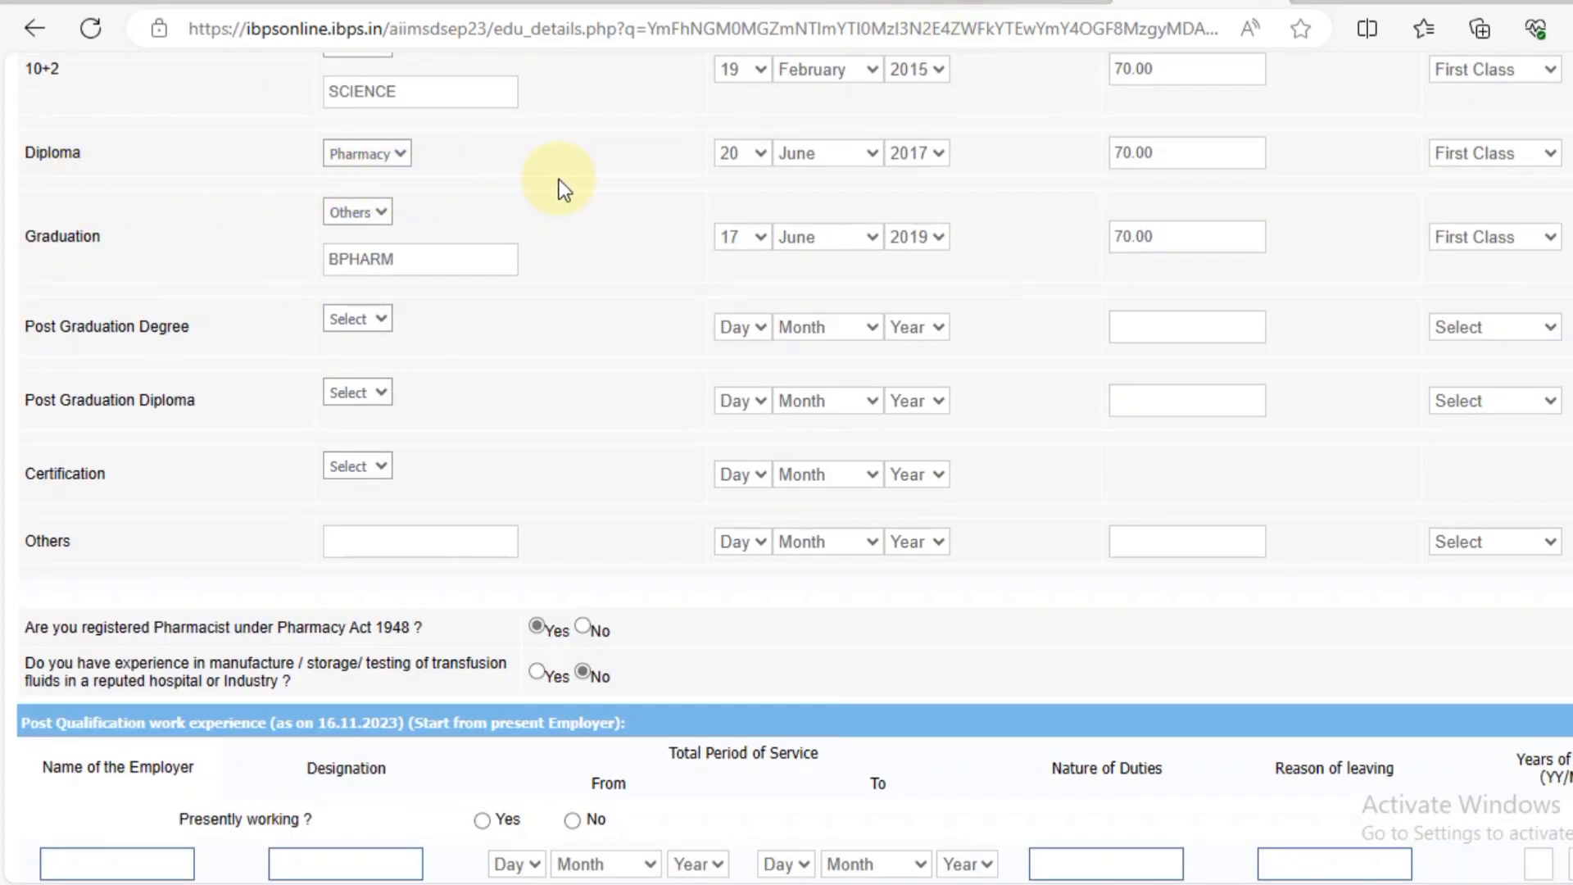
Validate the completed qualification and language details, and save them to proceed to the registration preview.
scroll(500, 285, "down", 6)
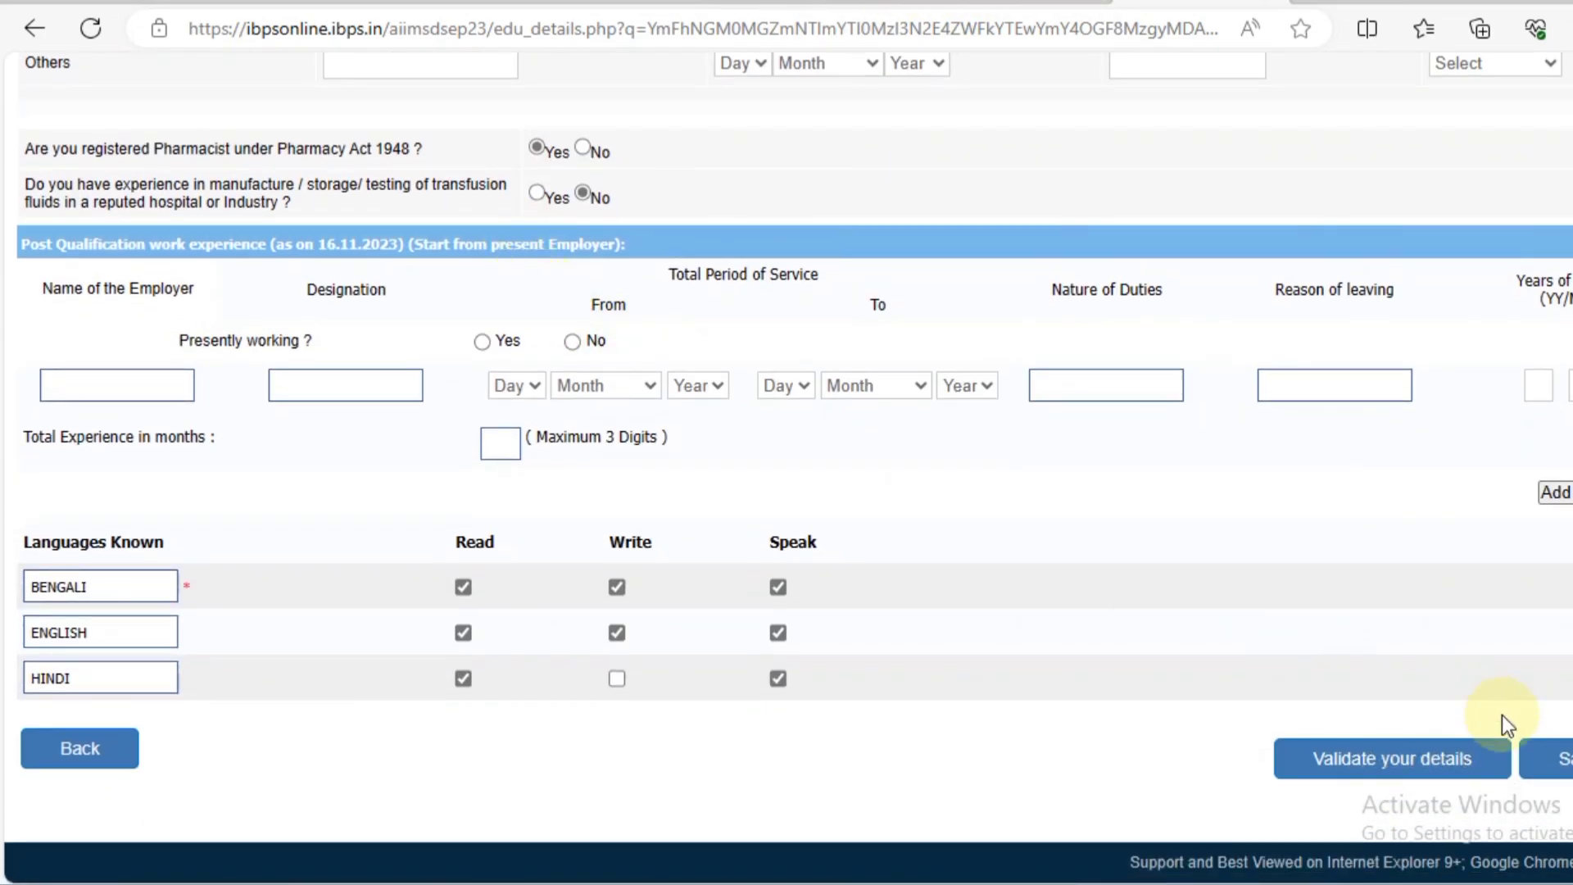
left_click(1442, 754)
left_click(1057, 167)
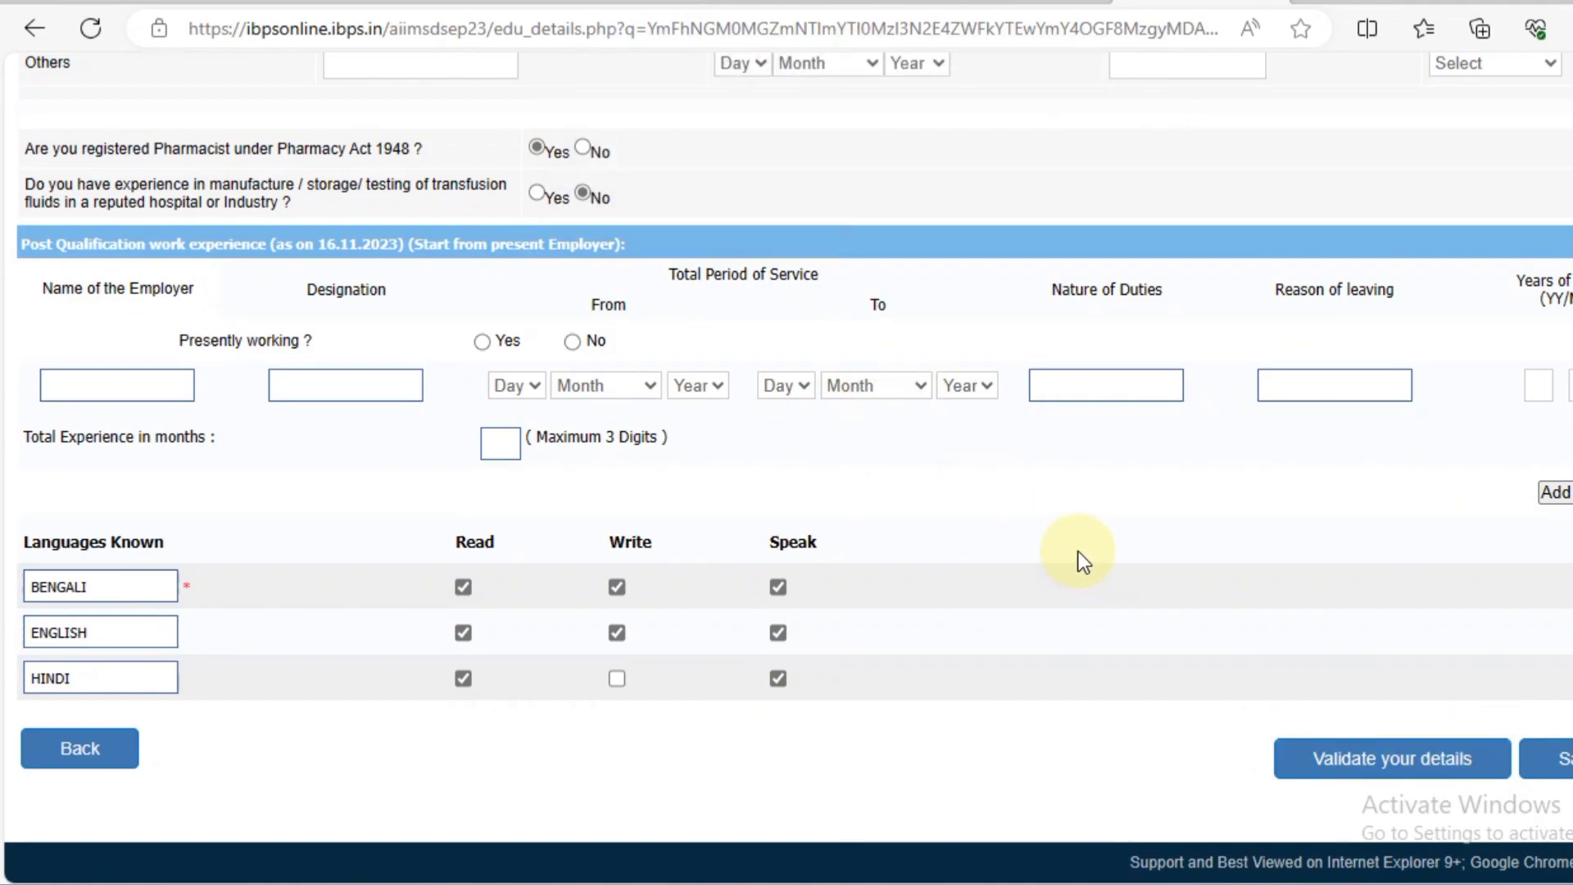
scroll(1078, 542, "up", 10)
scroll(1065, 491, "down", 10)
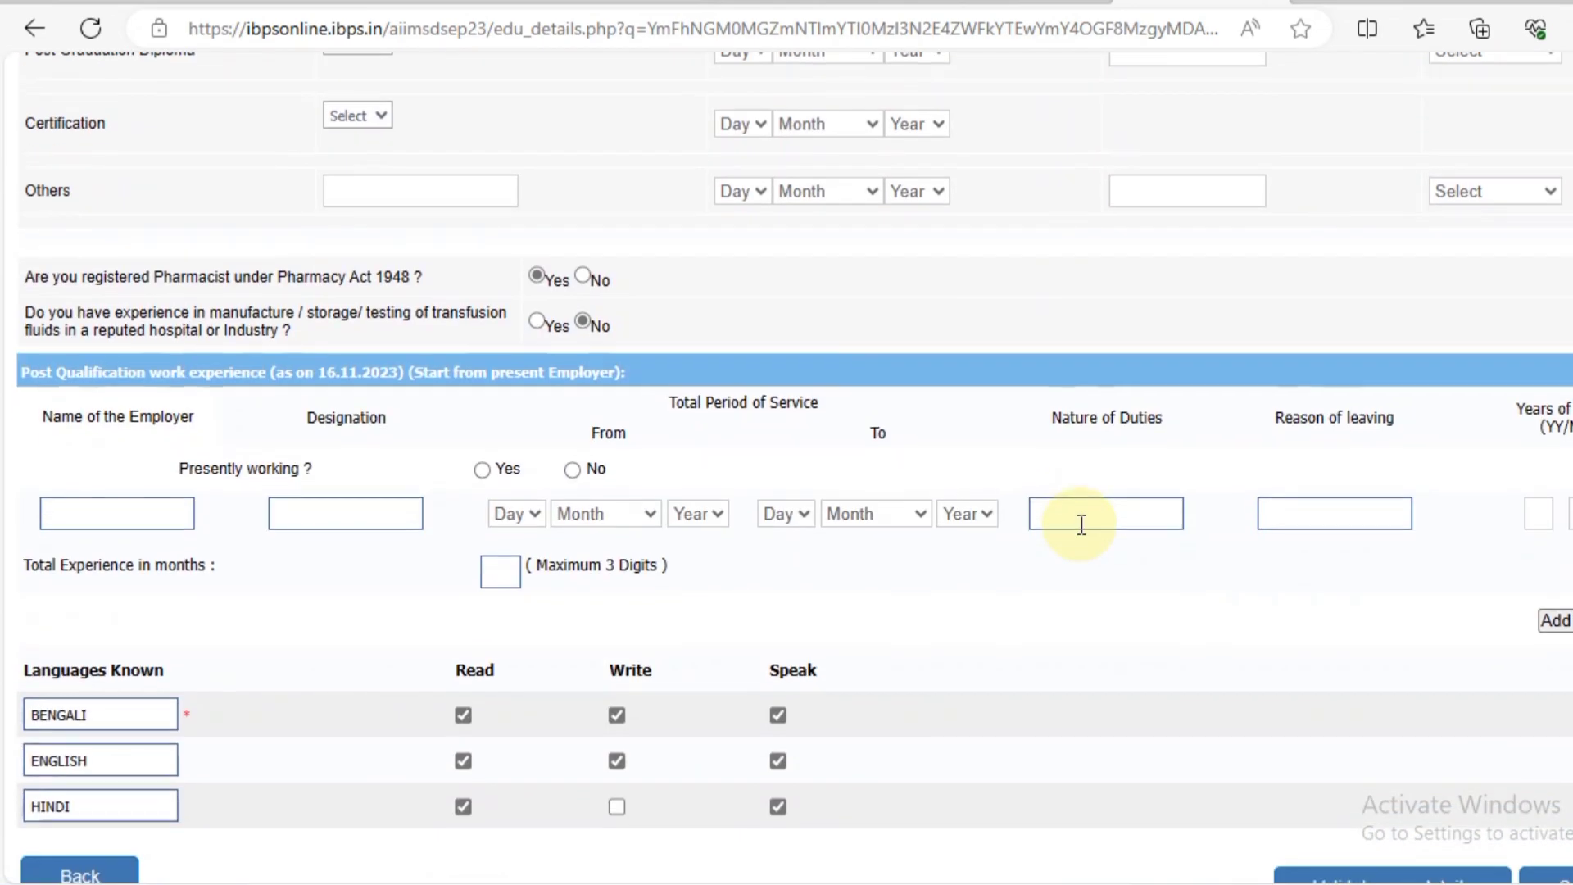
left_click(1311, 753)
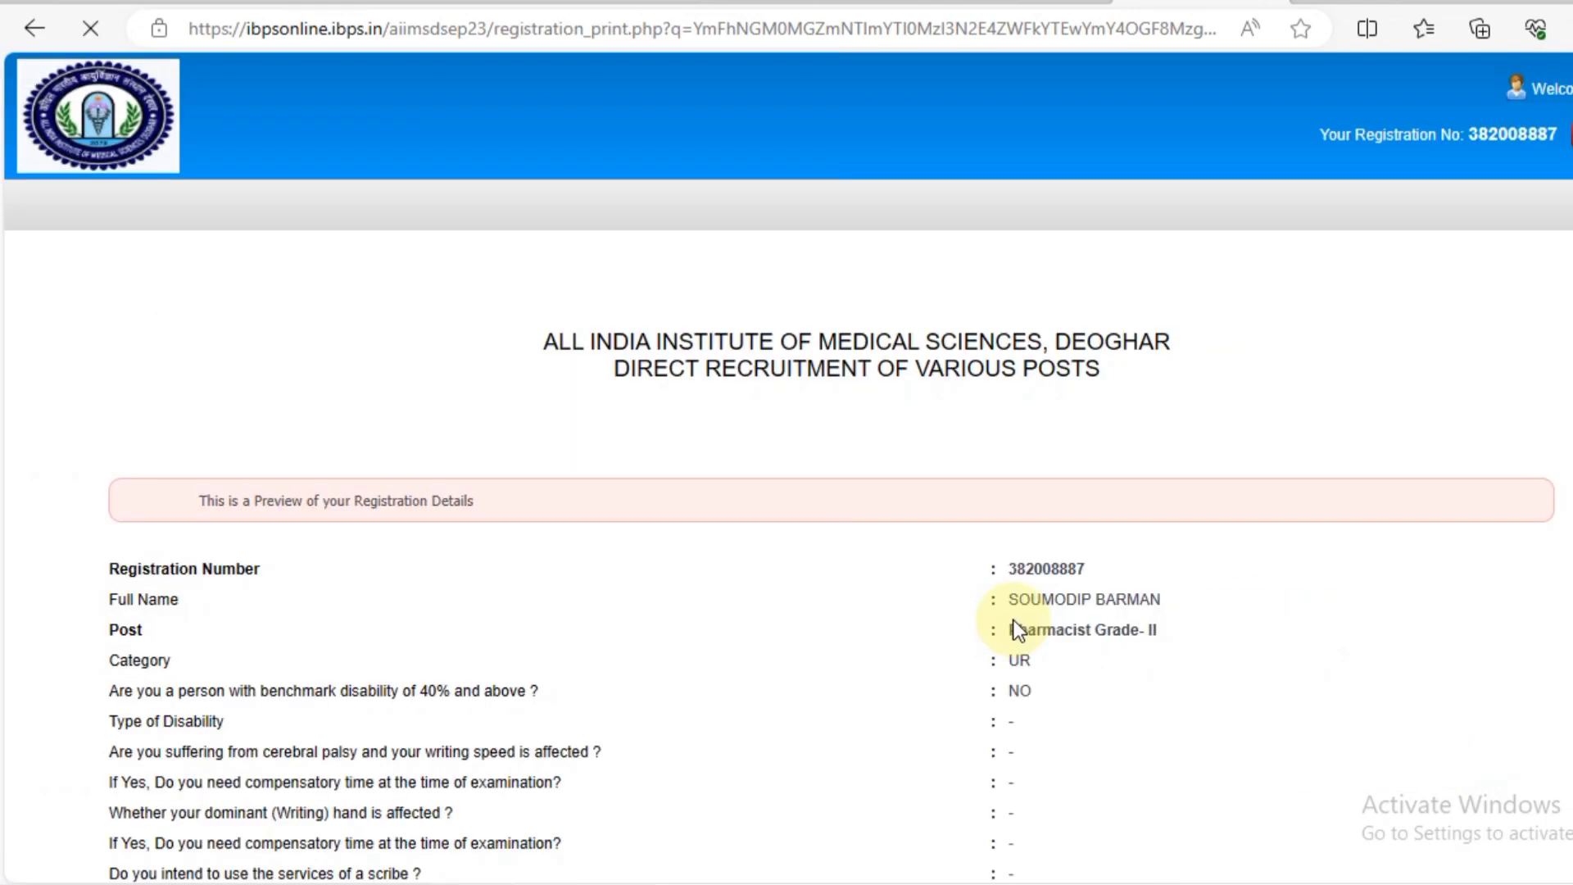
Review the registration preview, agree to the declaration and complete the registration.
scroll(1013, 627, "down", 10)
scroll(1006, 619, "down", 15)
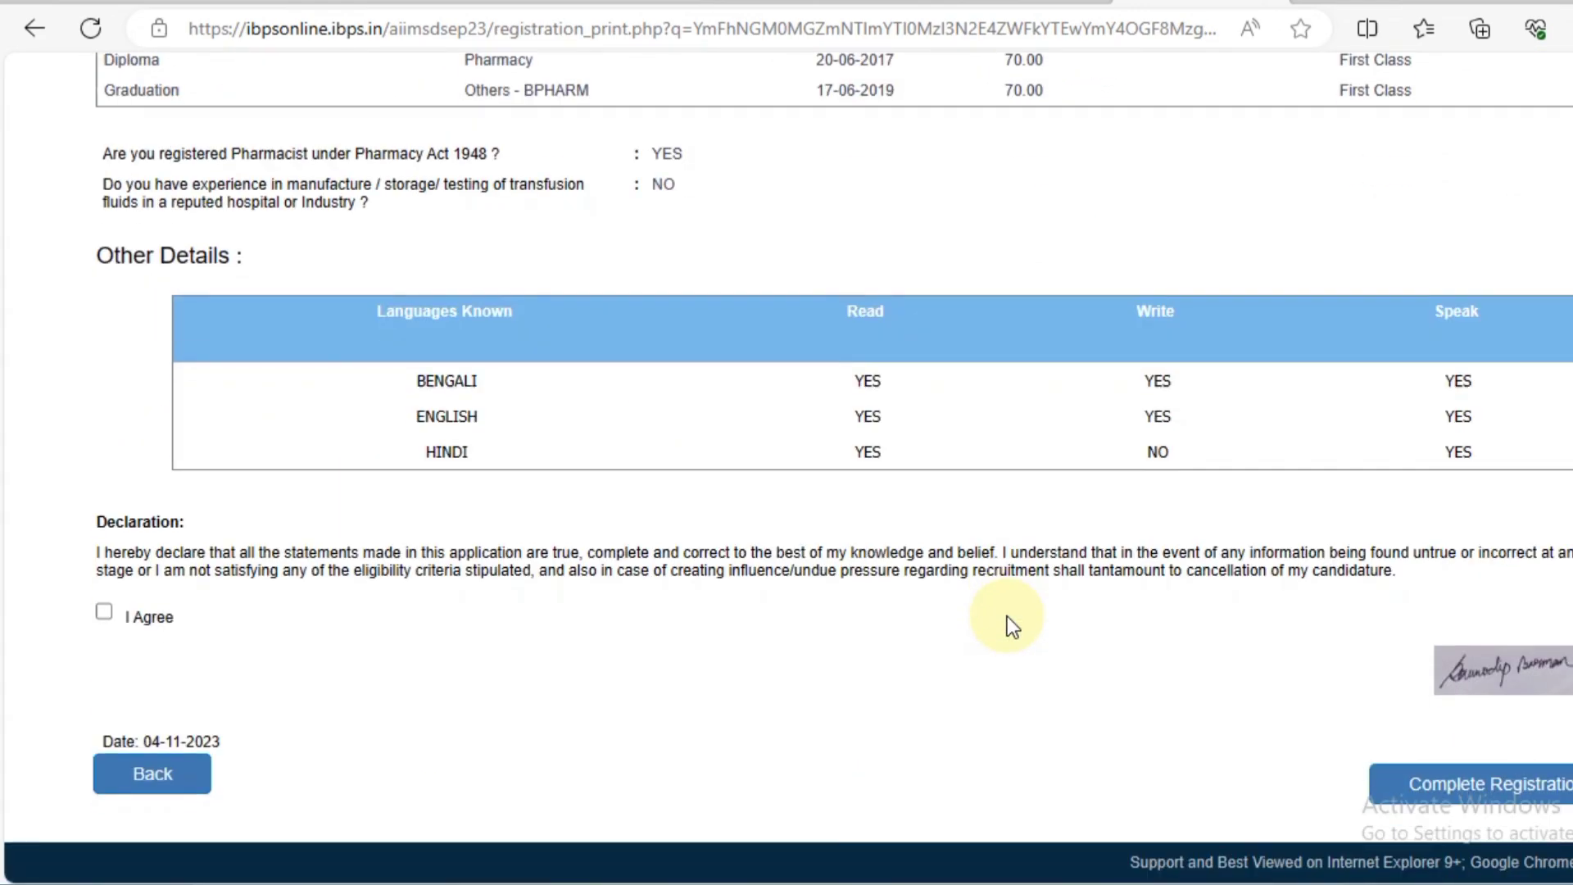
left_click(168, 615)
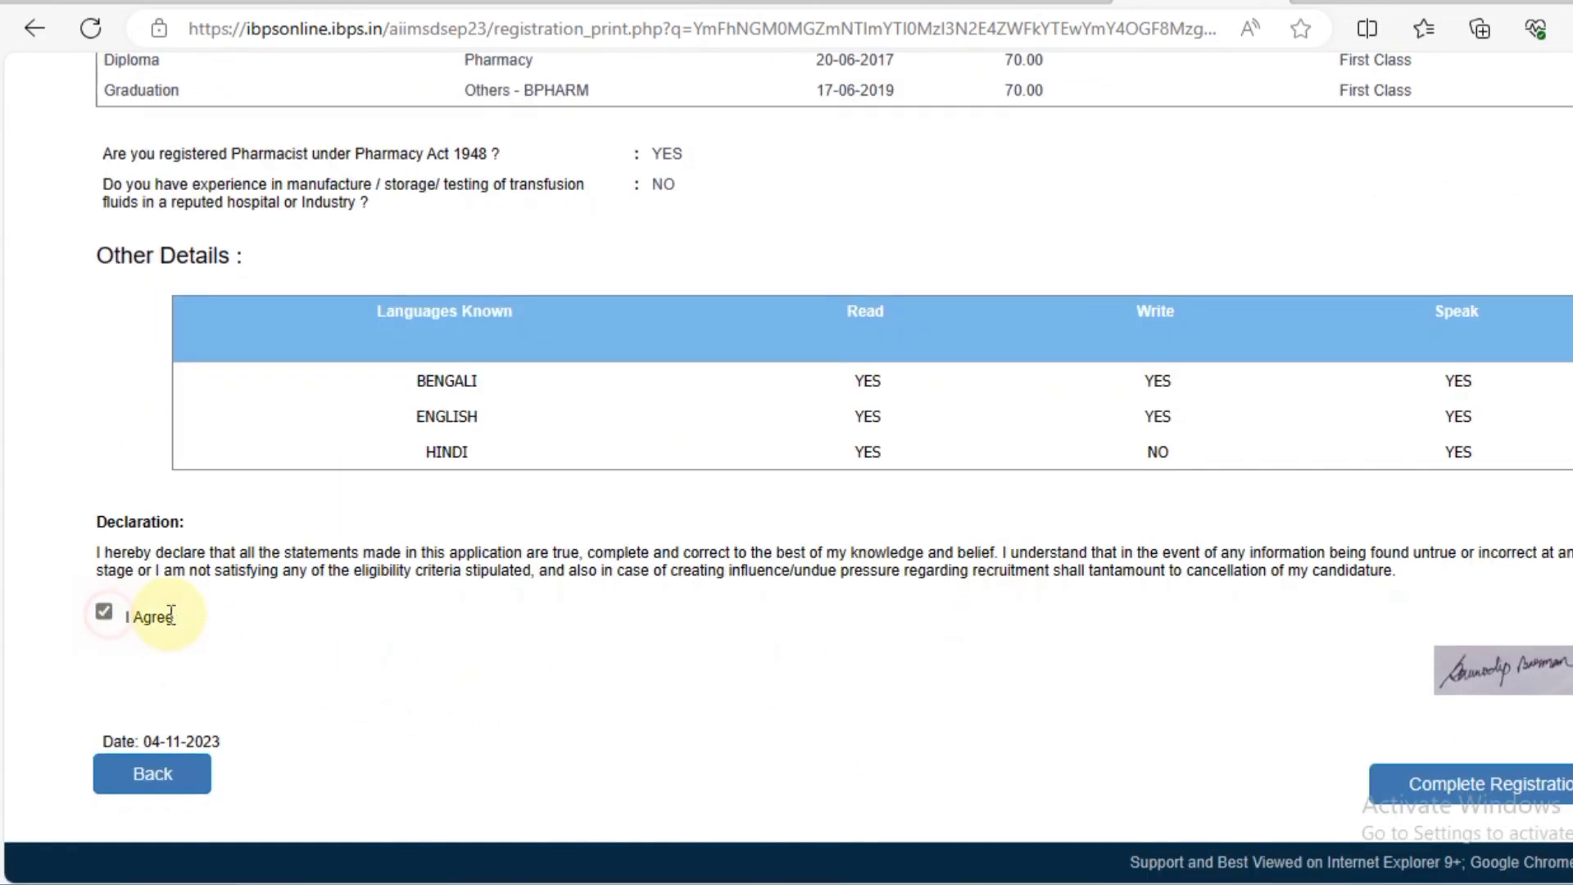
left_click(1482, 790)
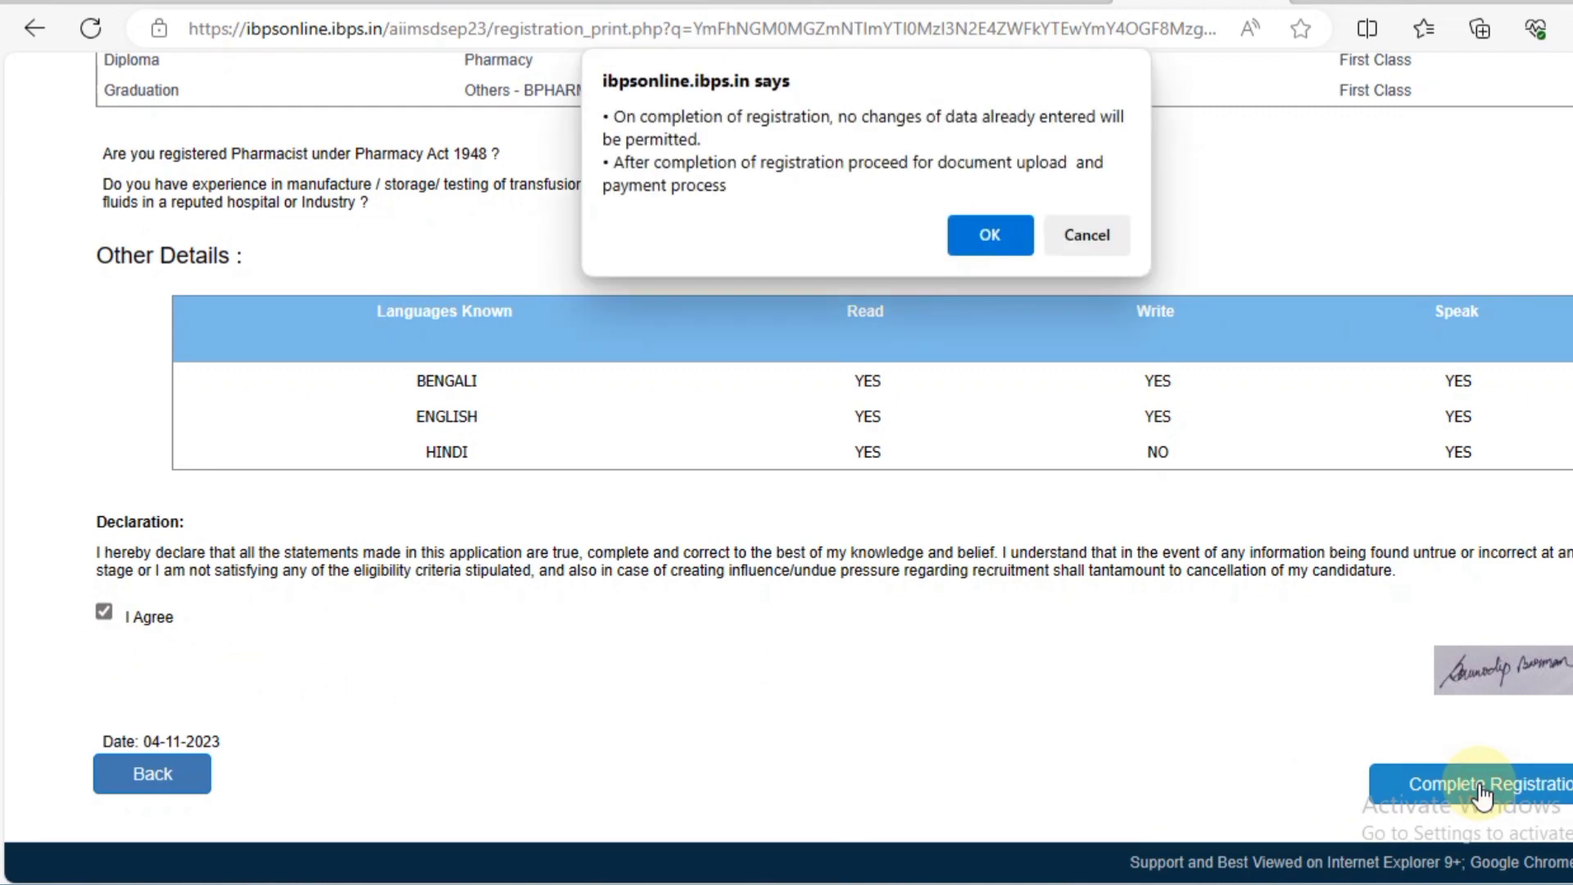
left_click(991, 239)
left_click(987, 178)
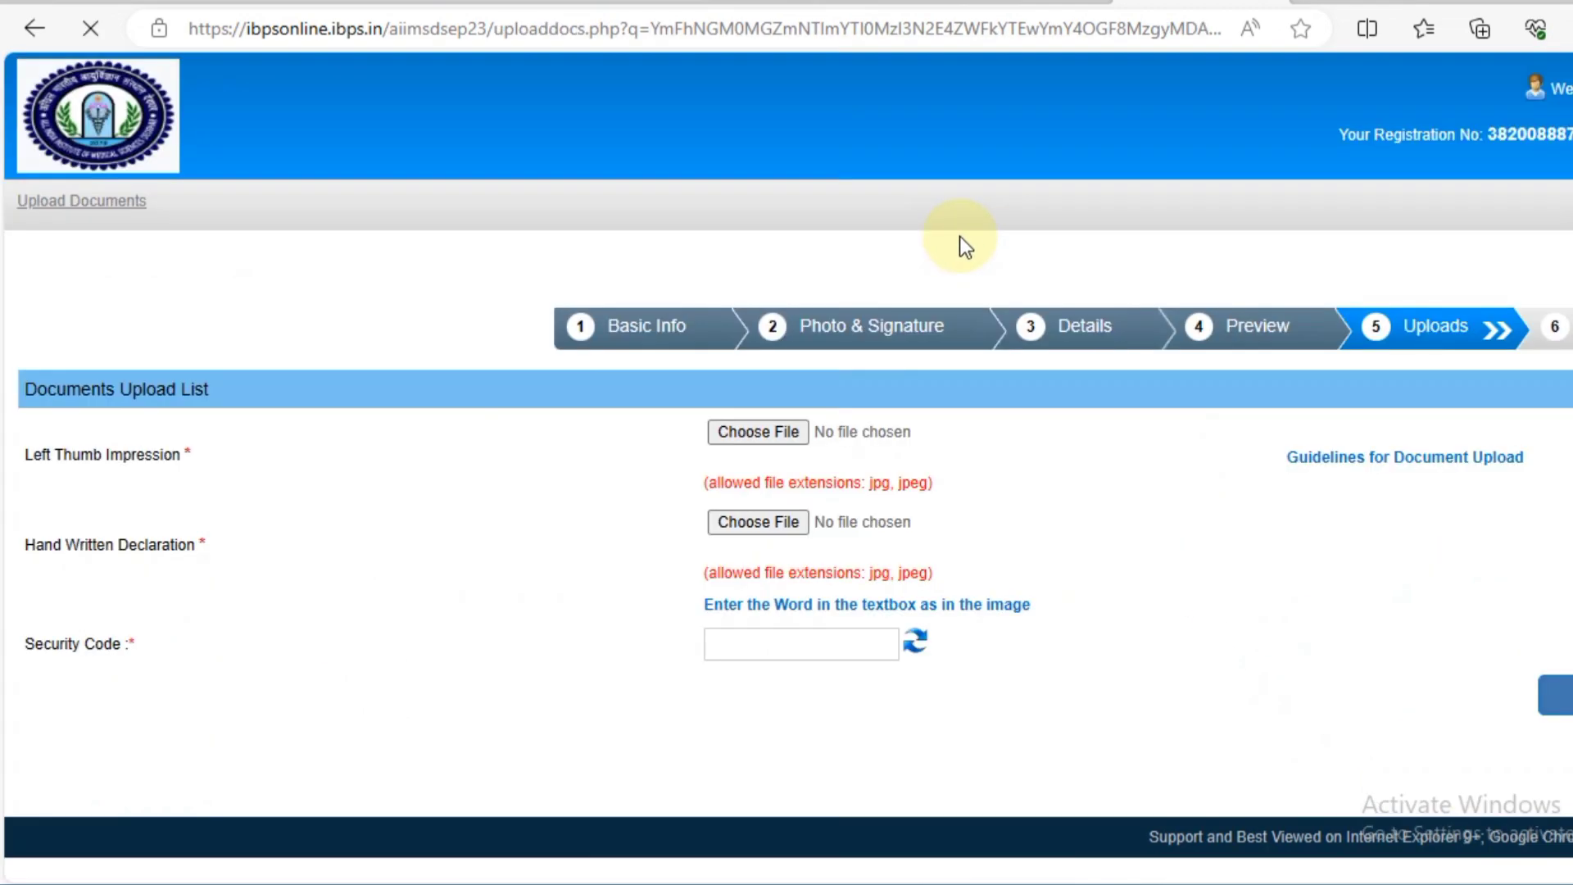
Upload LEFT_THUMP.jpg as the left thumb impression and handwritten_blackpen.jpg as the handwritten declaration, accepting both previews.
left_click(759, 441)
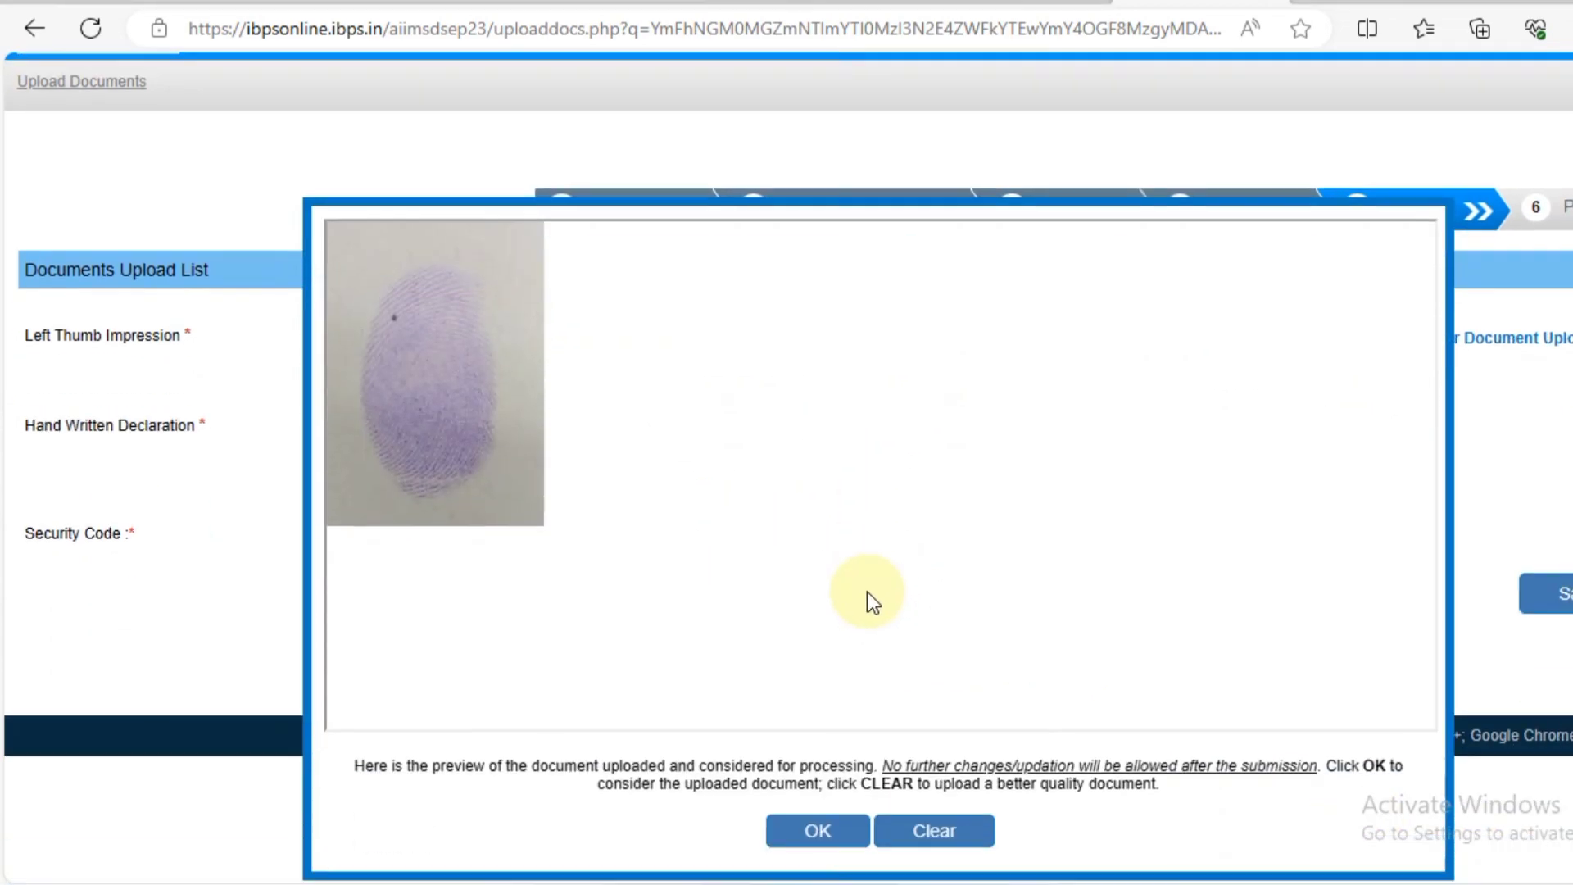
left_click(820, 834)
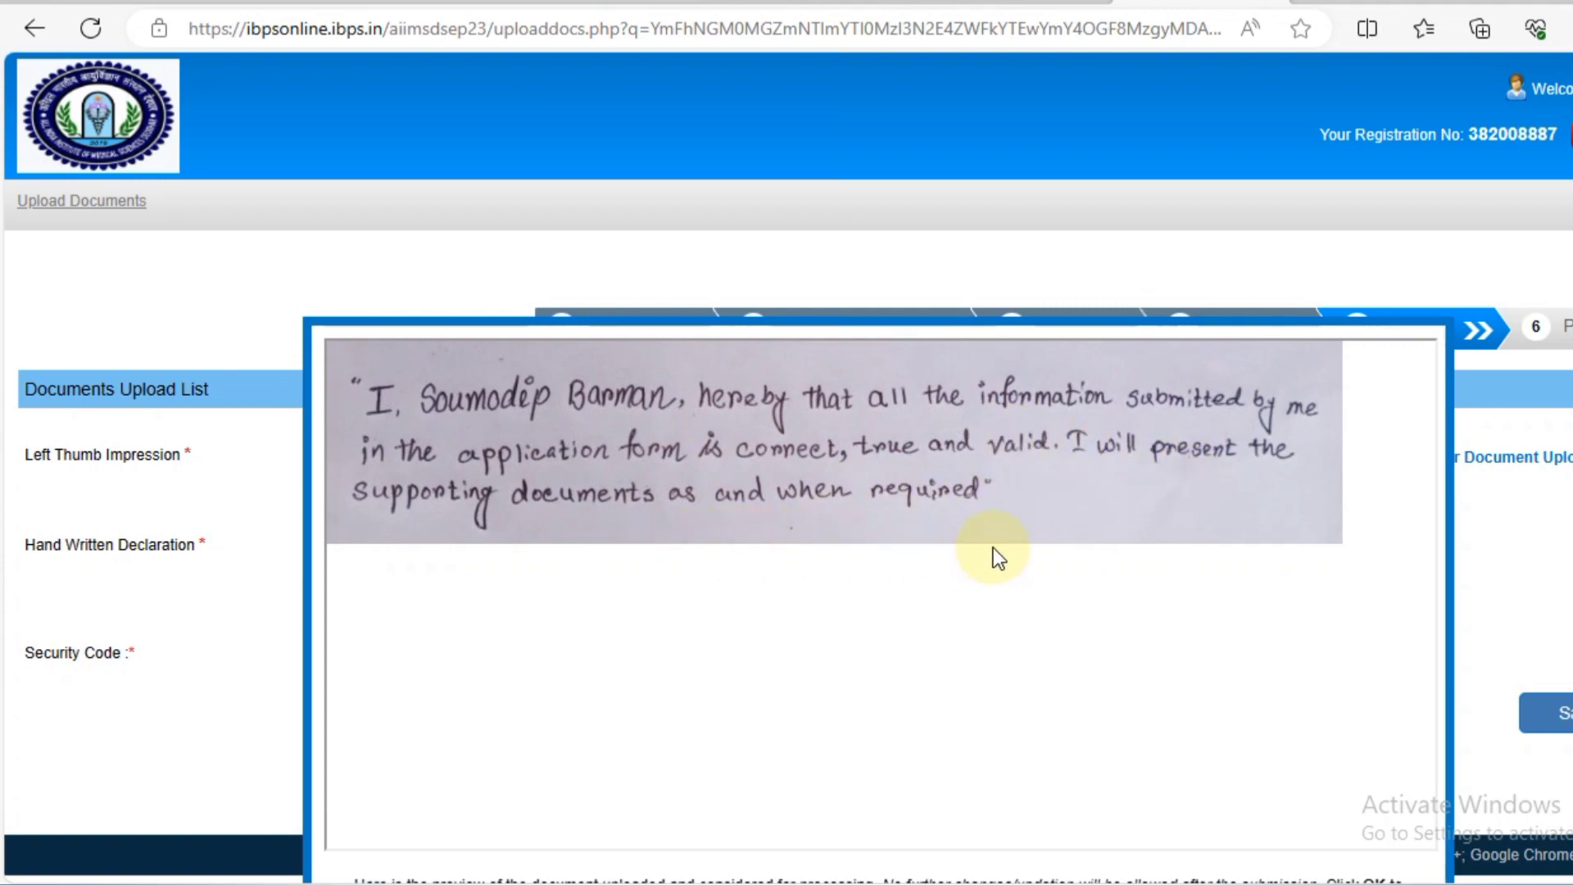
scroll(993, 547, "down", 2)
left_click(843, 830)
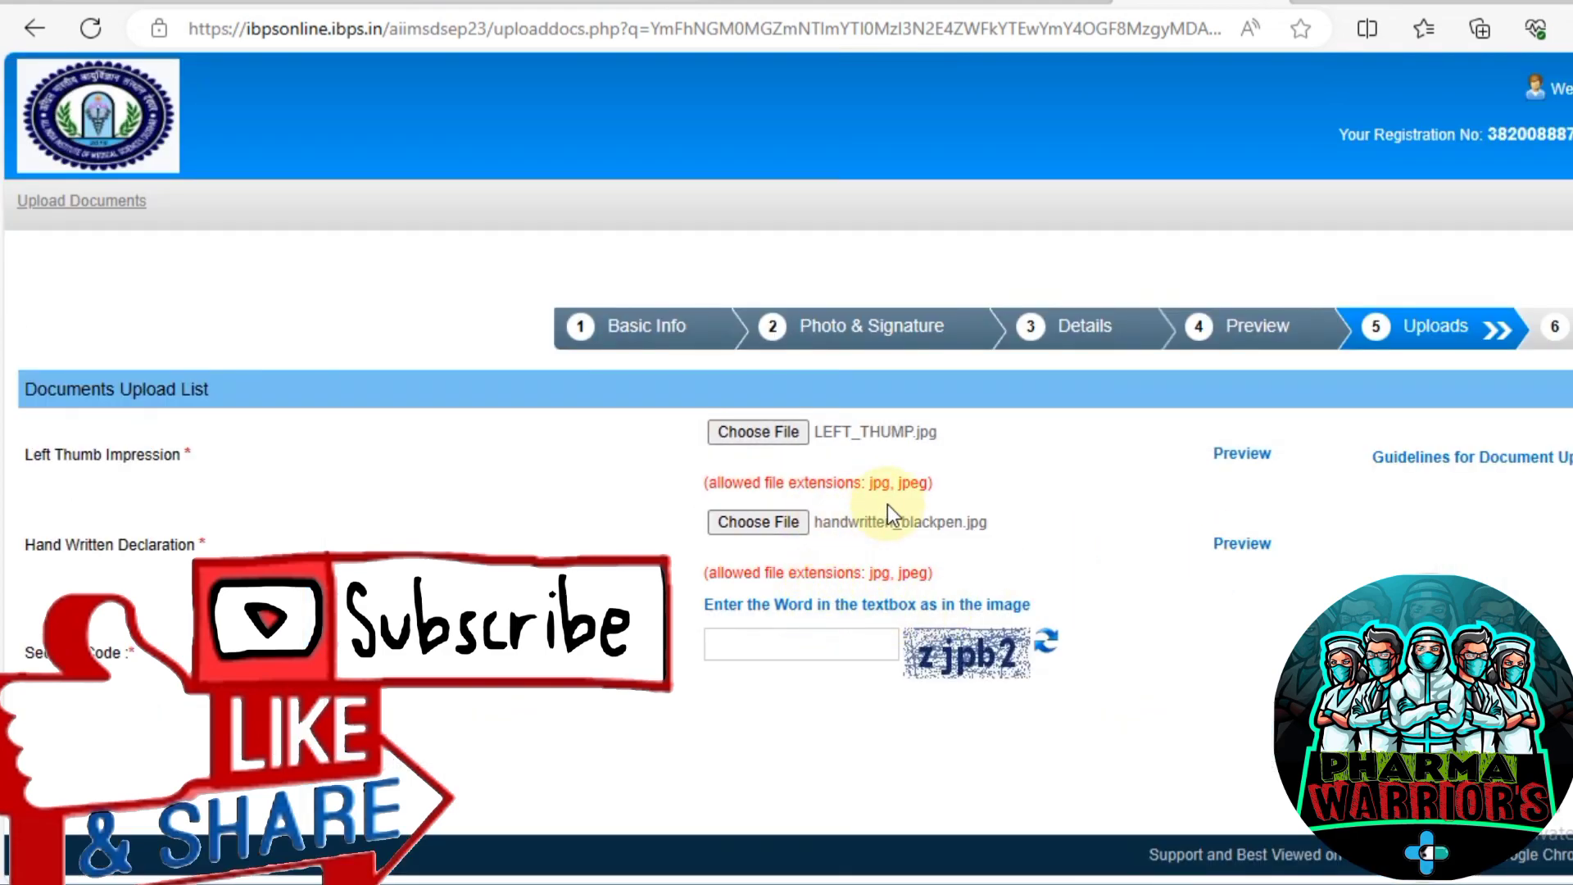
Enter the security code from the image for the document uploads and submit them.
left_click(749, 643)
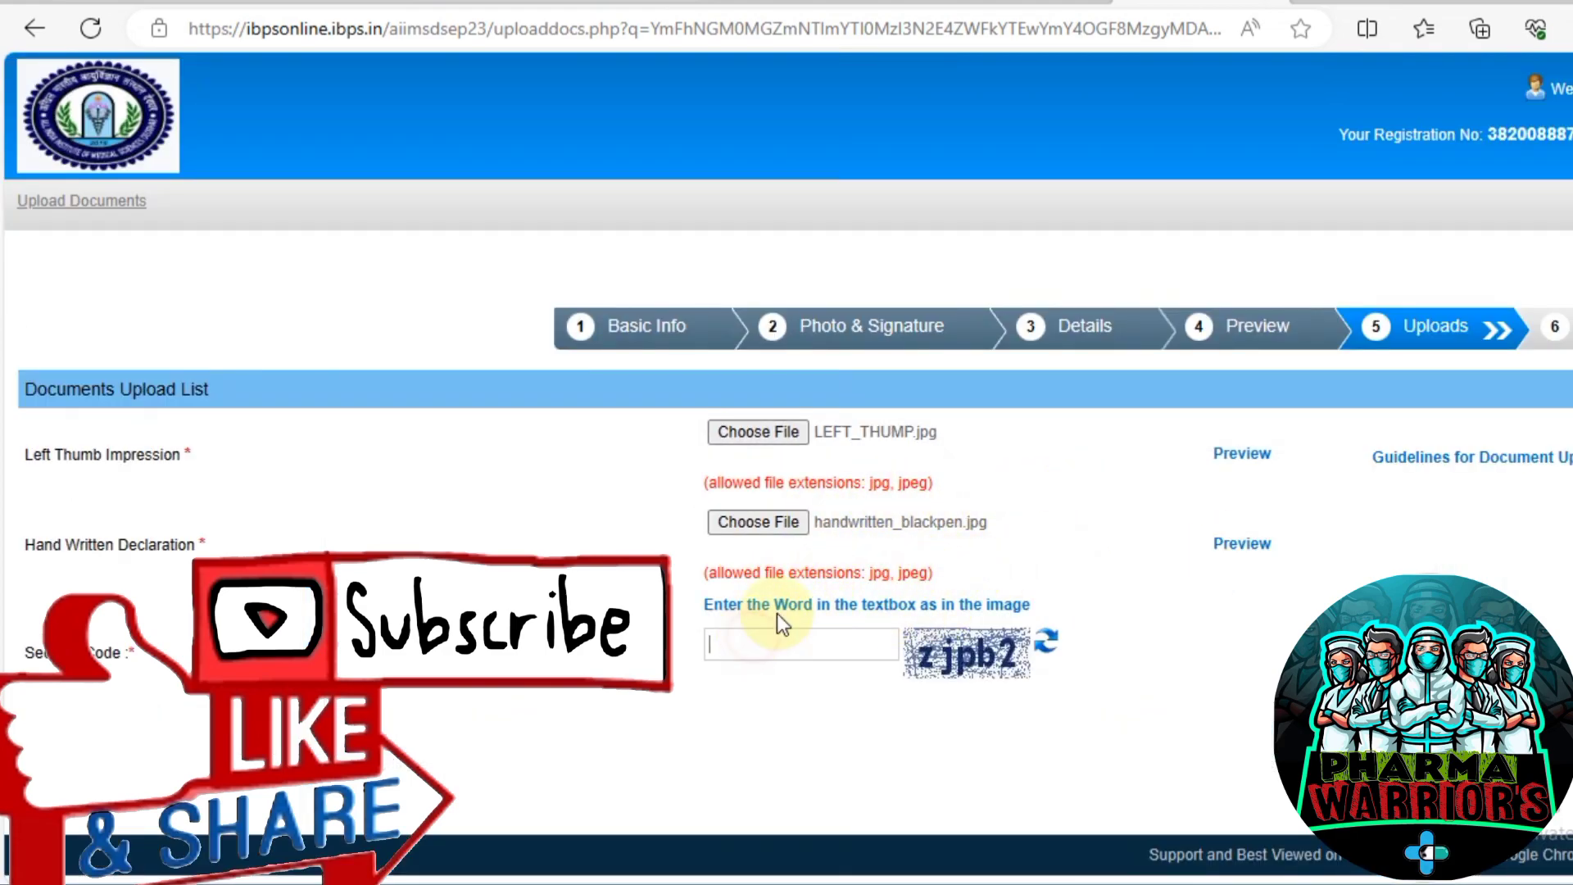
type("zjpb2")
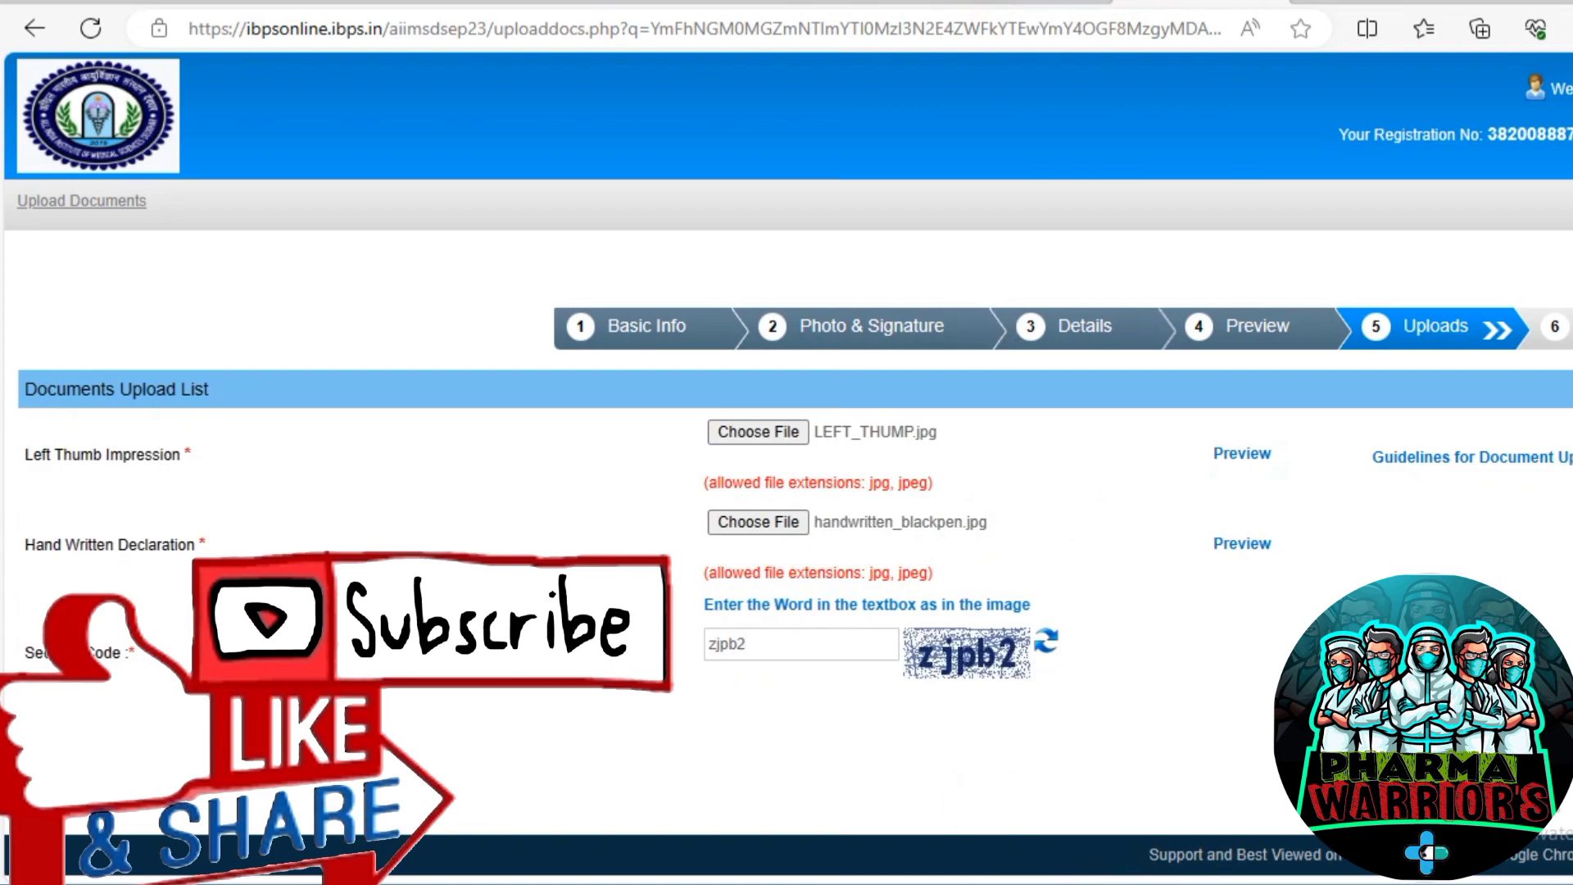
key("Return")
left_click(999, 218)
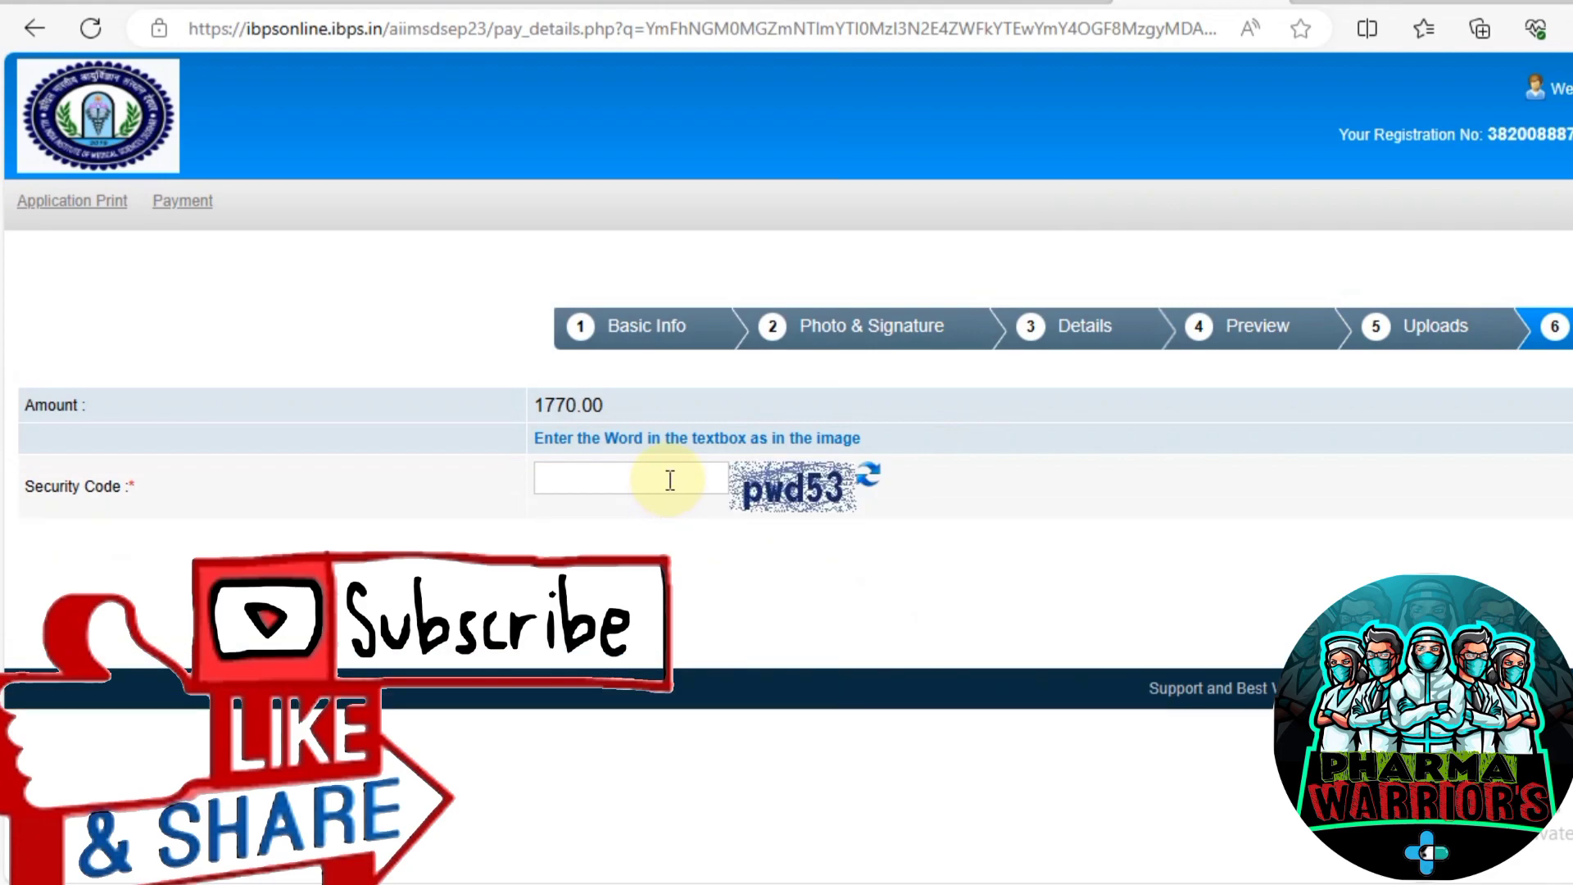
Enter the security code for the application fee payment and confirm its submission.
type("pwd53")
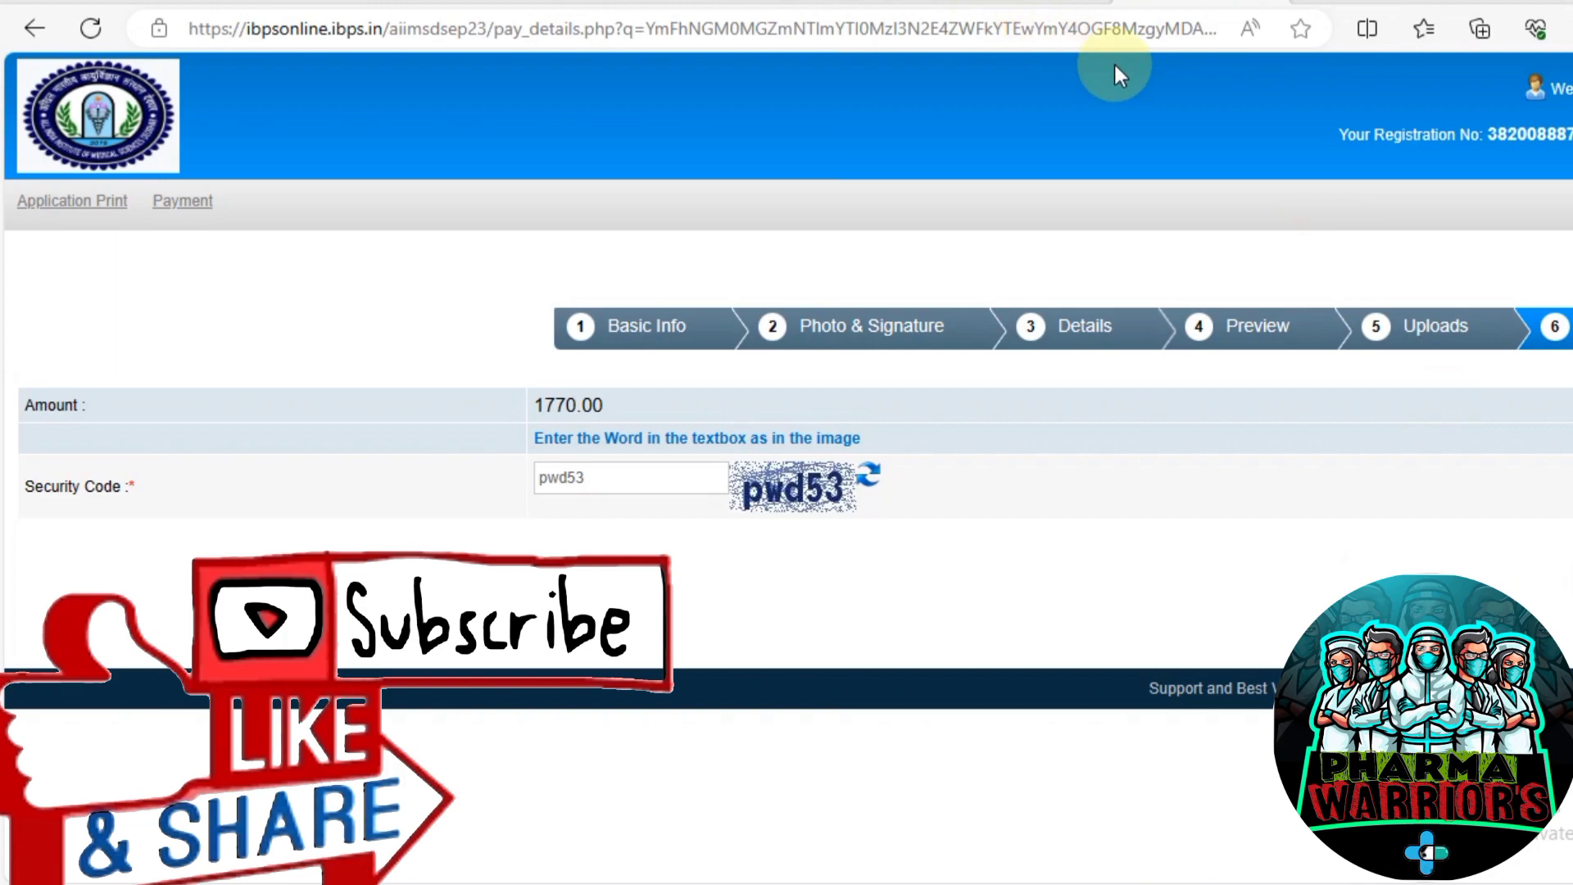
key("Return")
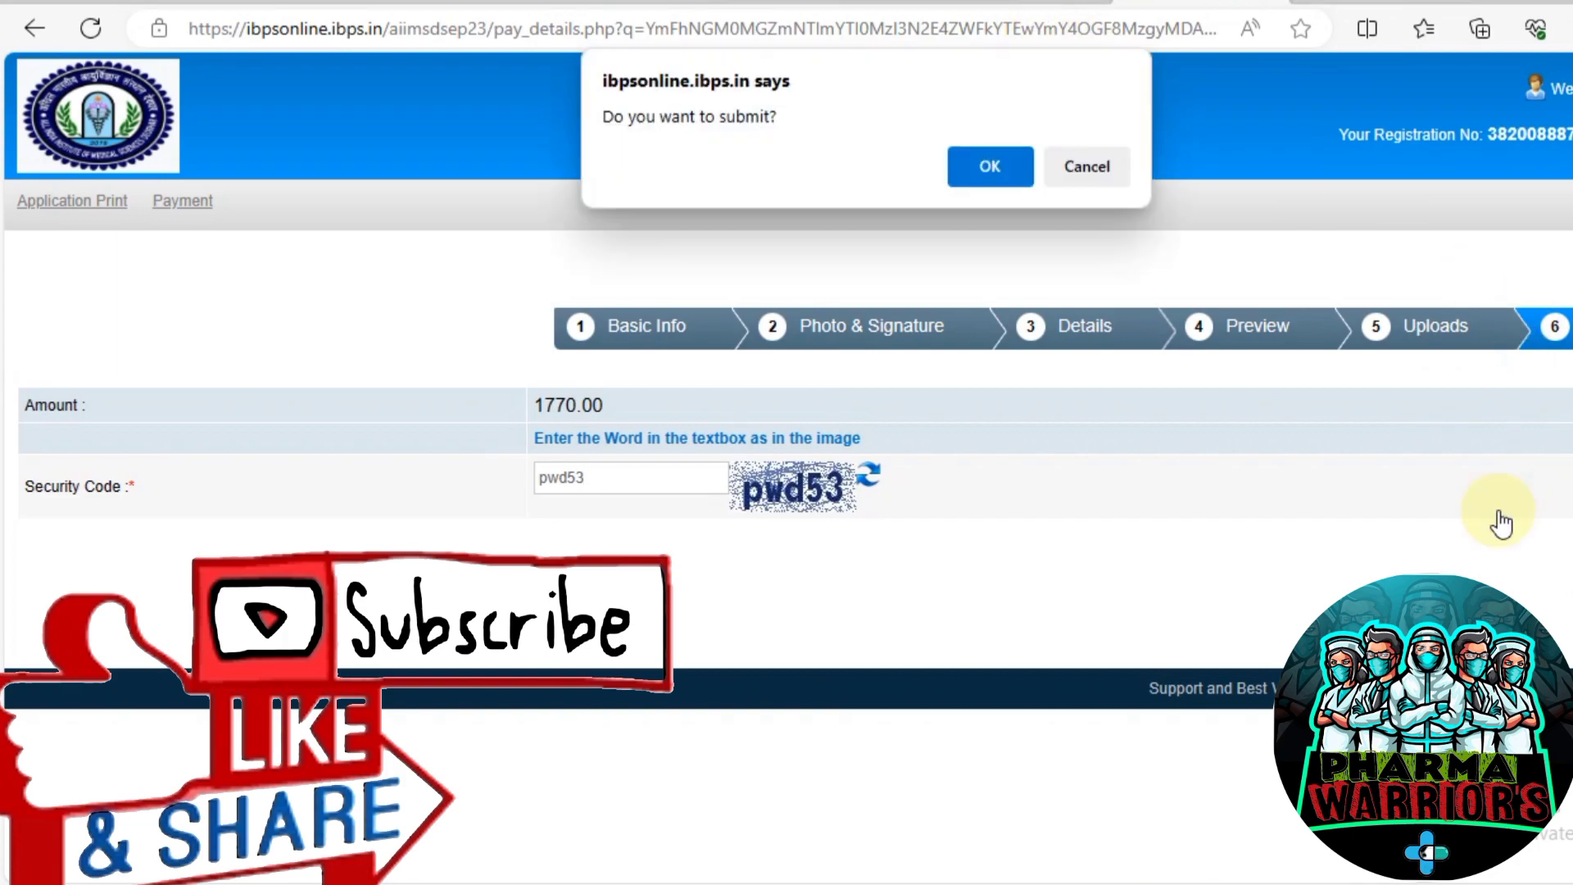
left_click(996, 163)
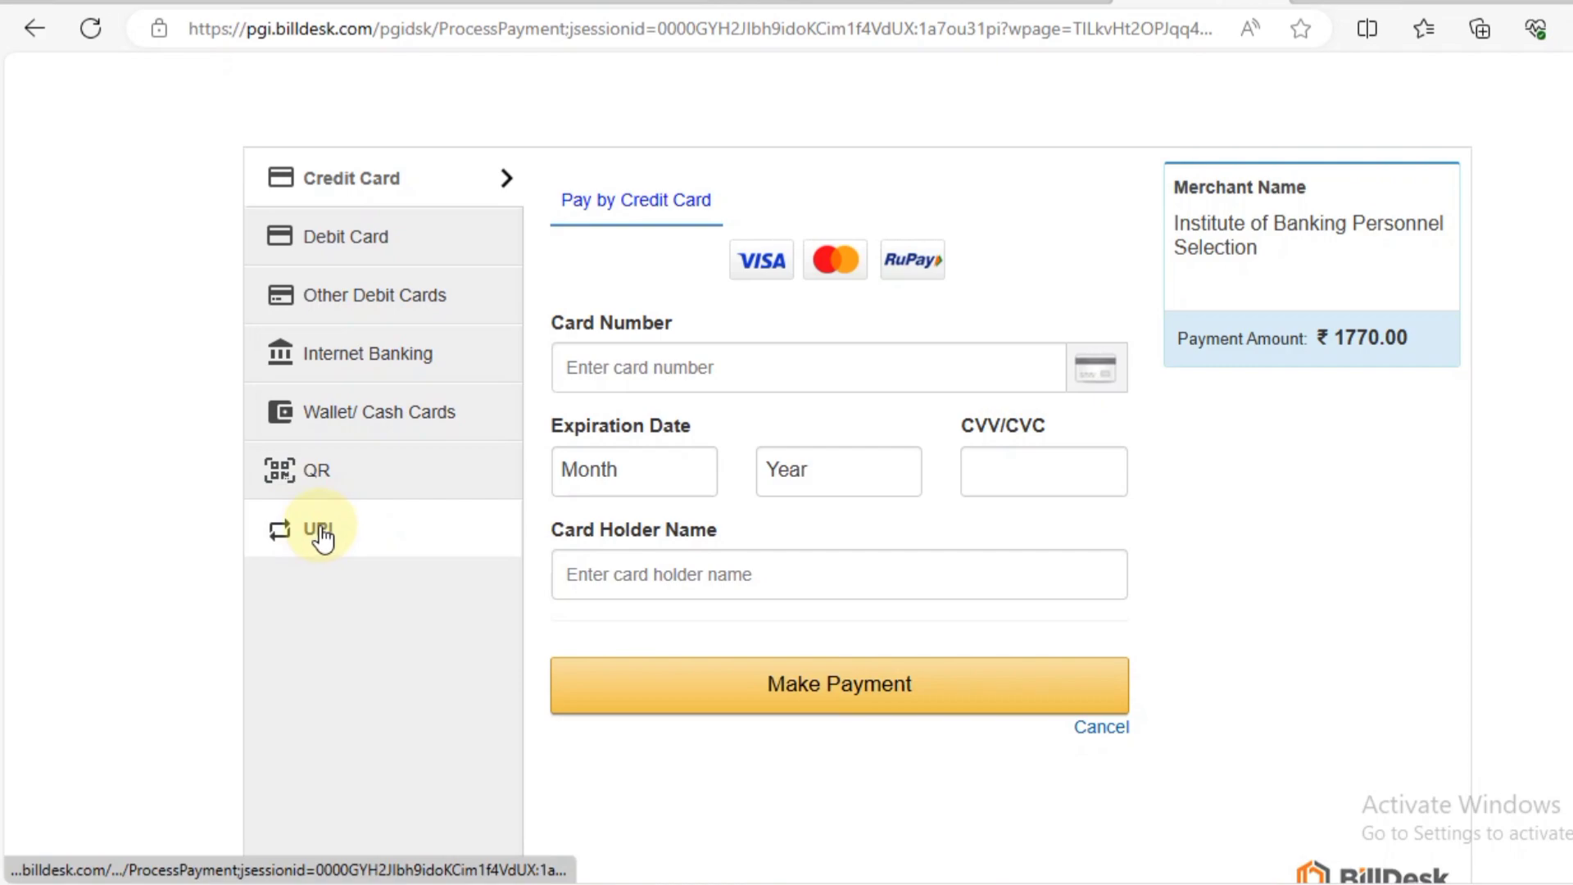
Choose QR payment with BHIM UPI, proceed with the application fee payment and reveal the QR code for scanning.
left_click(310, 487)
left_click(650, 351)
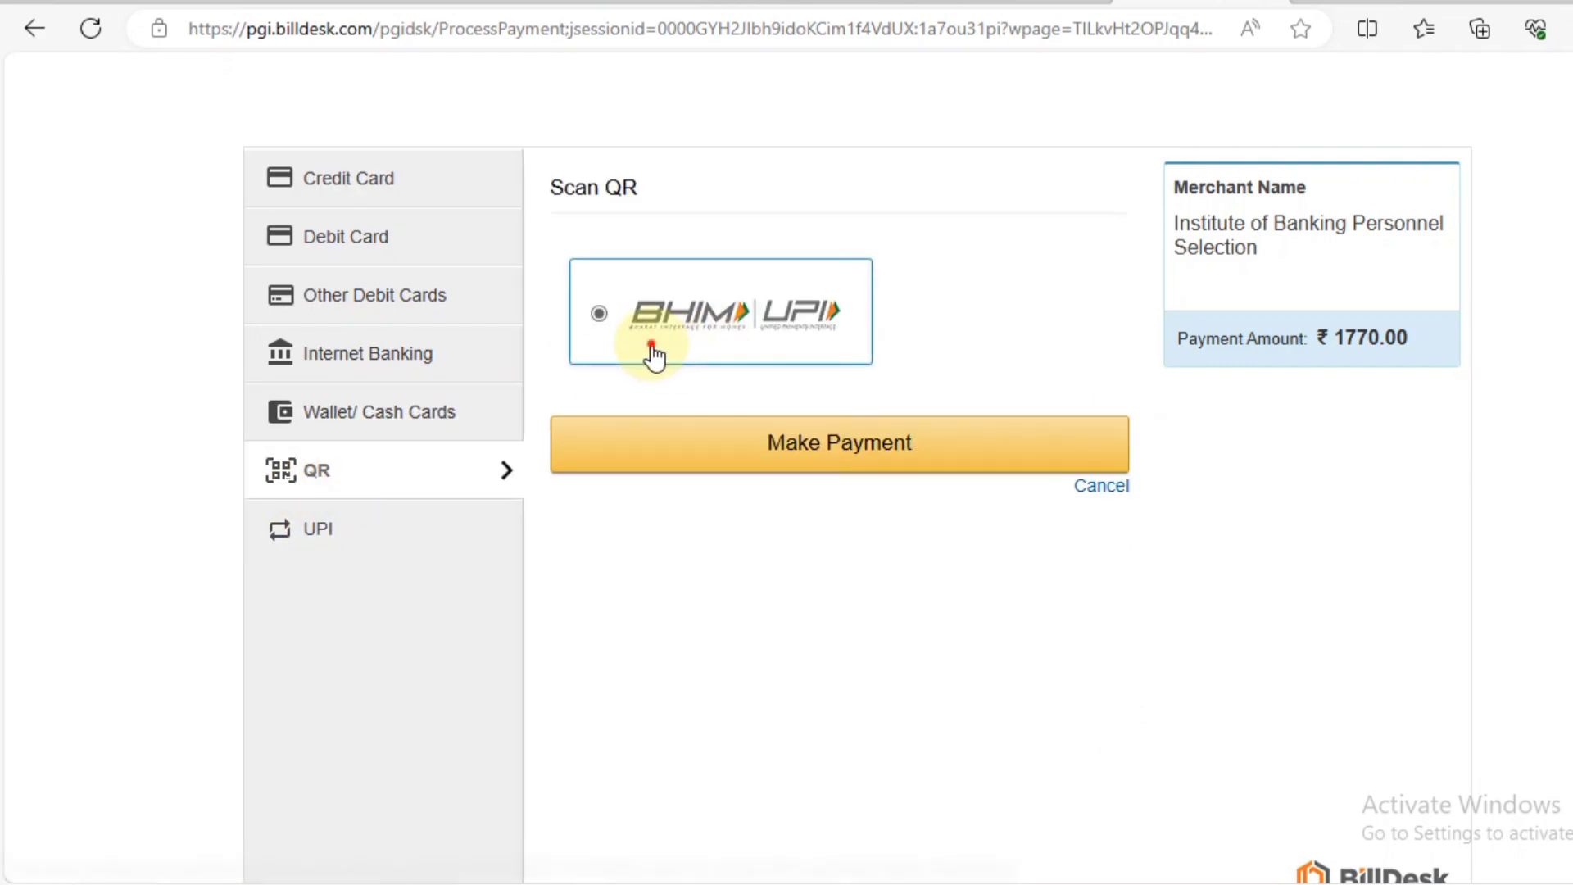
left_click(747, 475)
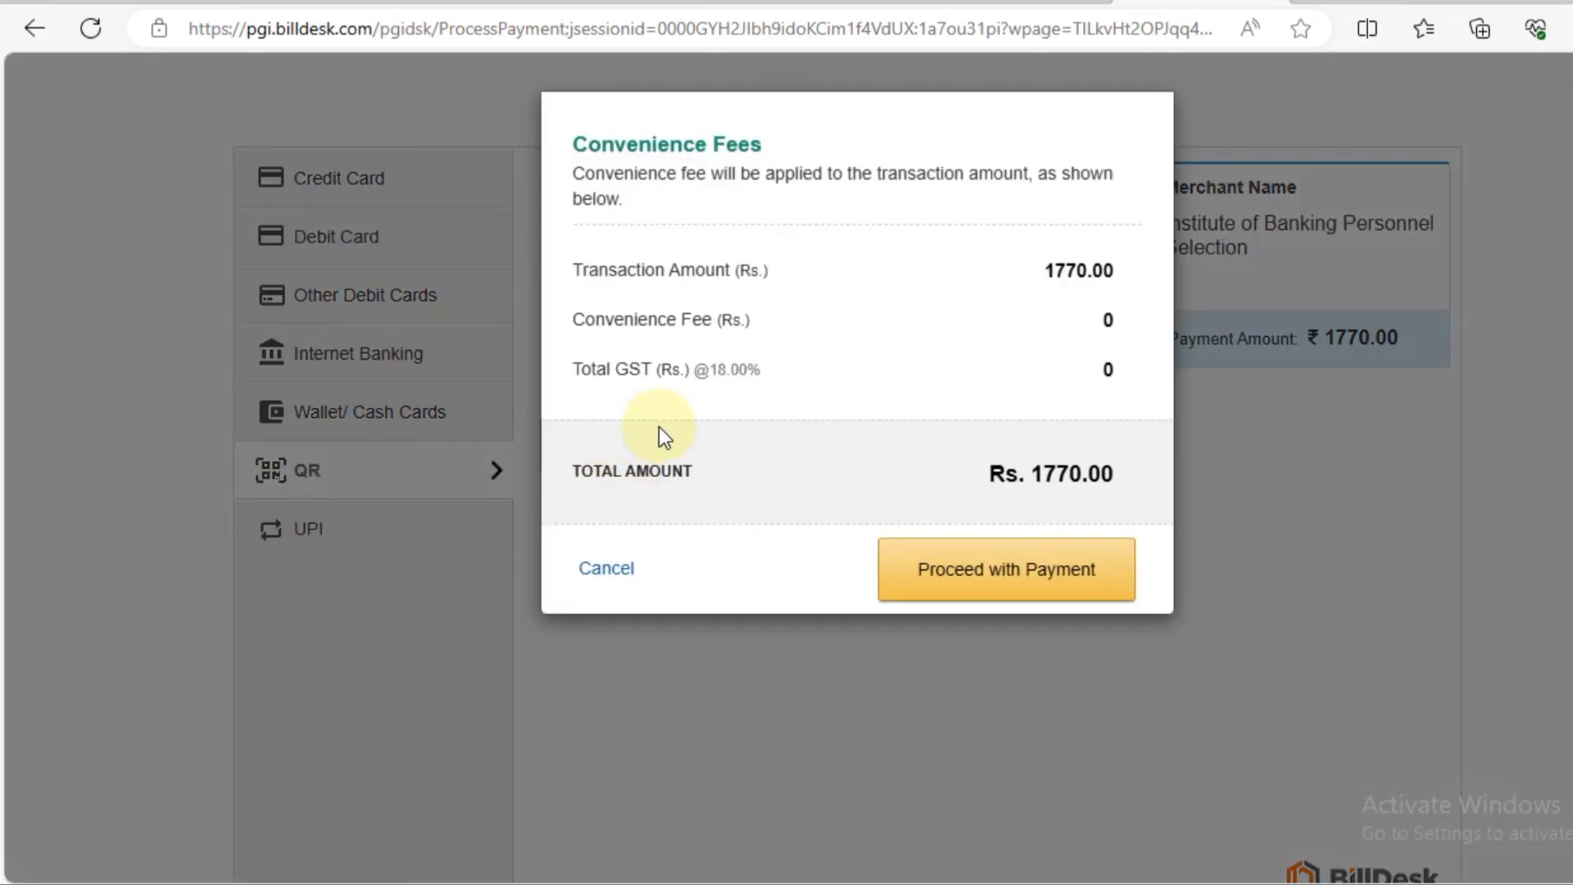
left_click(954, 565)
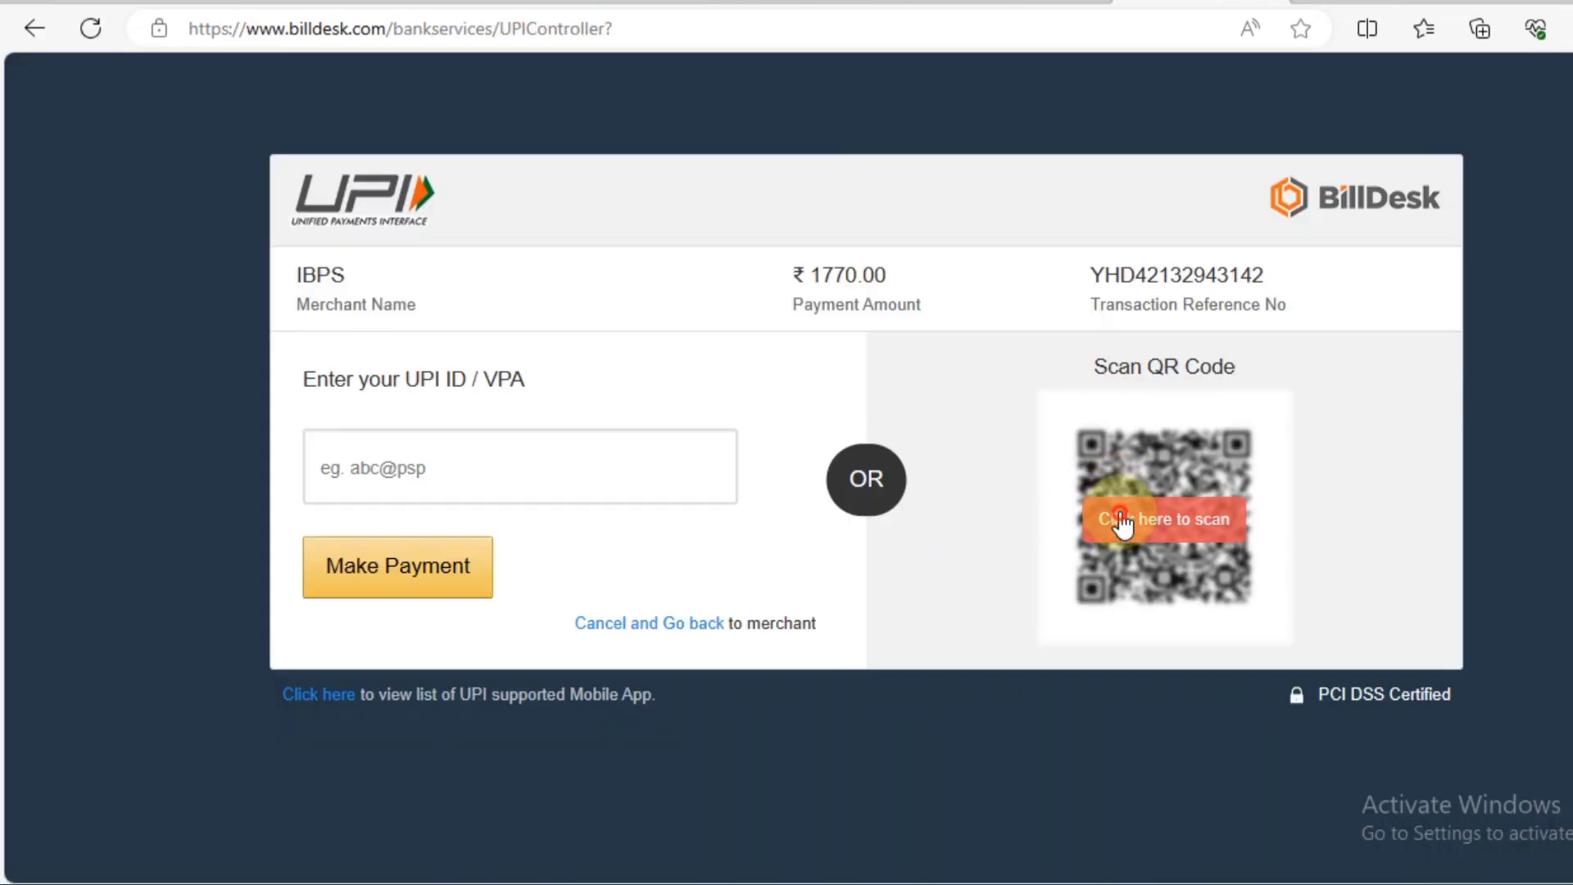
left_click(1135, 524)
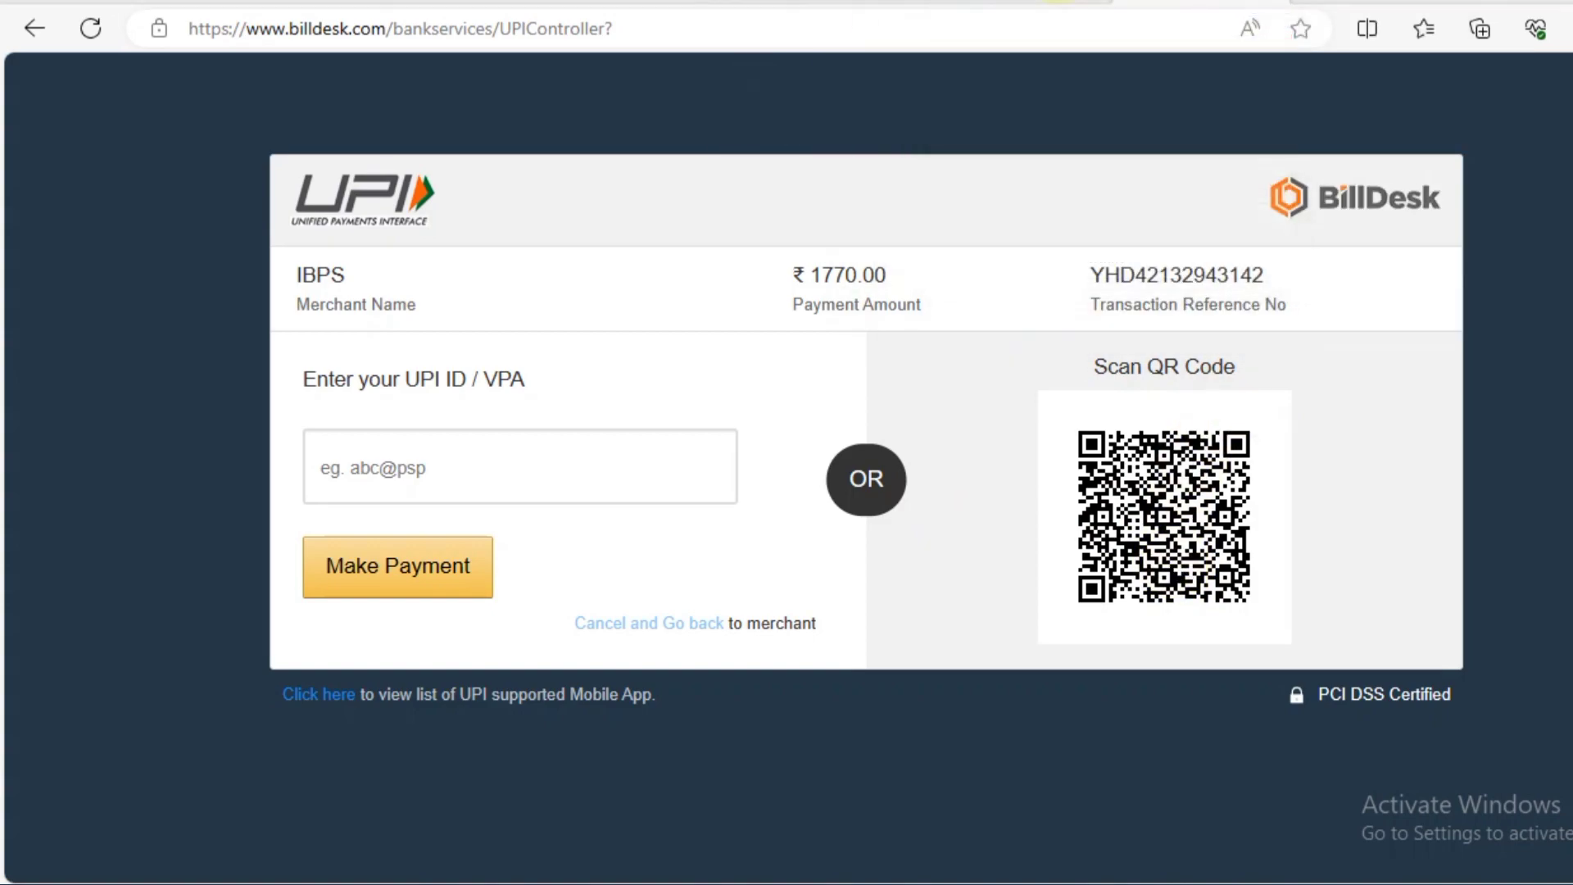
Switch to the AIIMS Deoghar website and look through its homepage down to the latest jobs section.
left_click(991, 3)
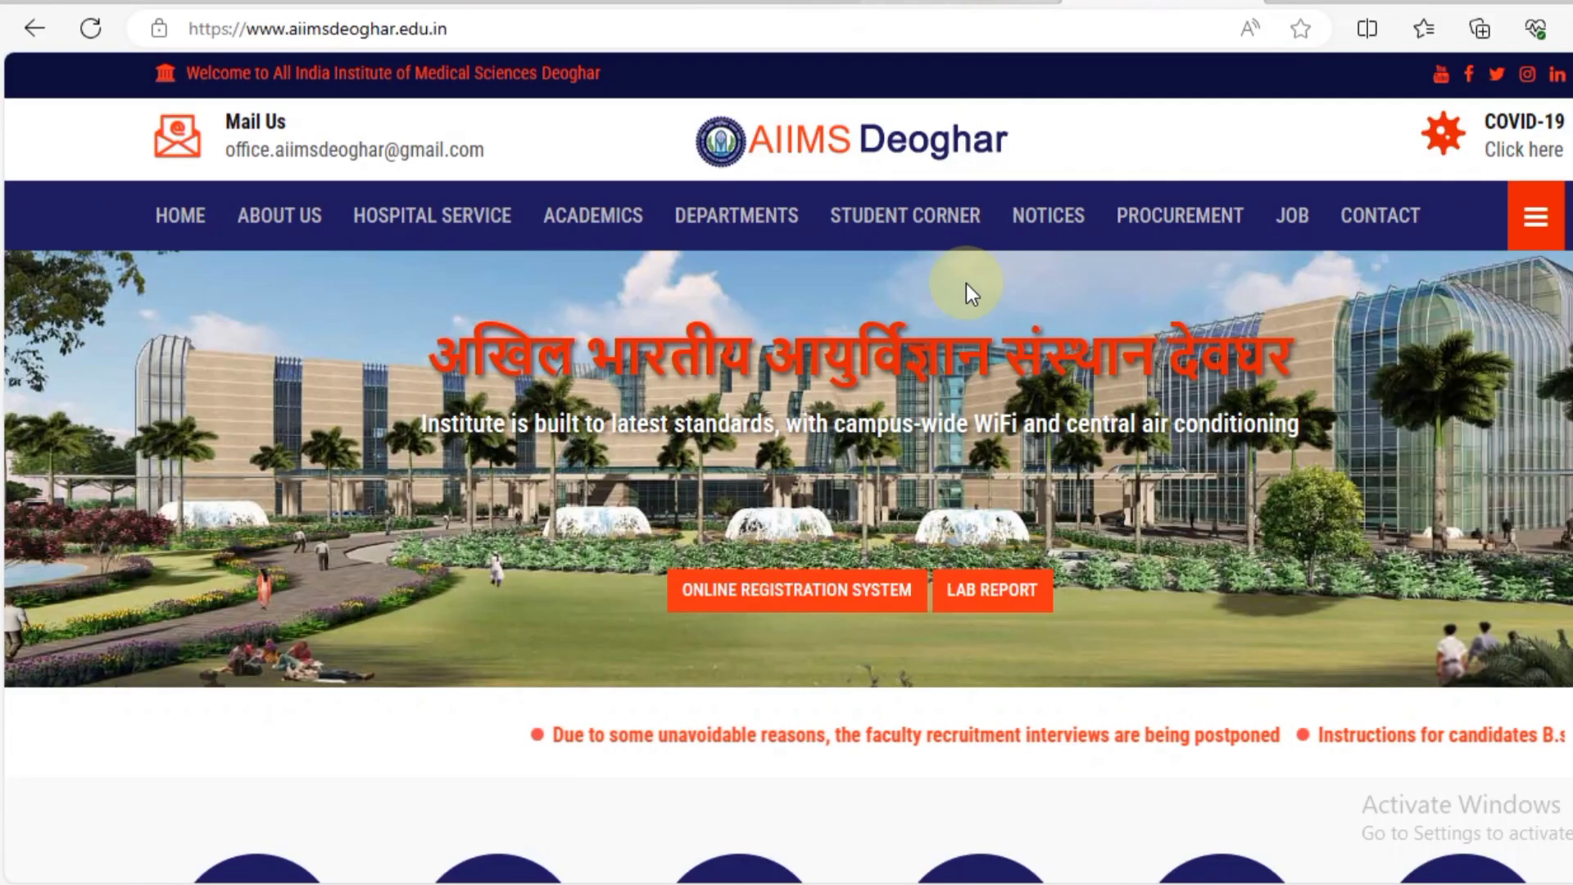
scroll(929, 496, "down", 10)
scroll(929, 497, "down", 10)
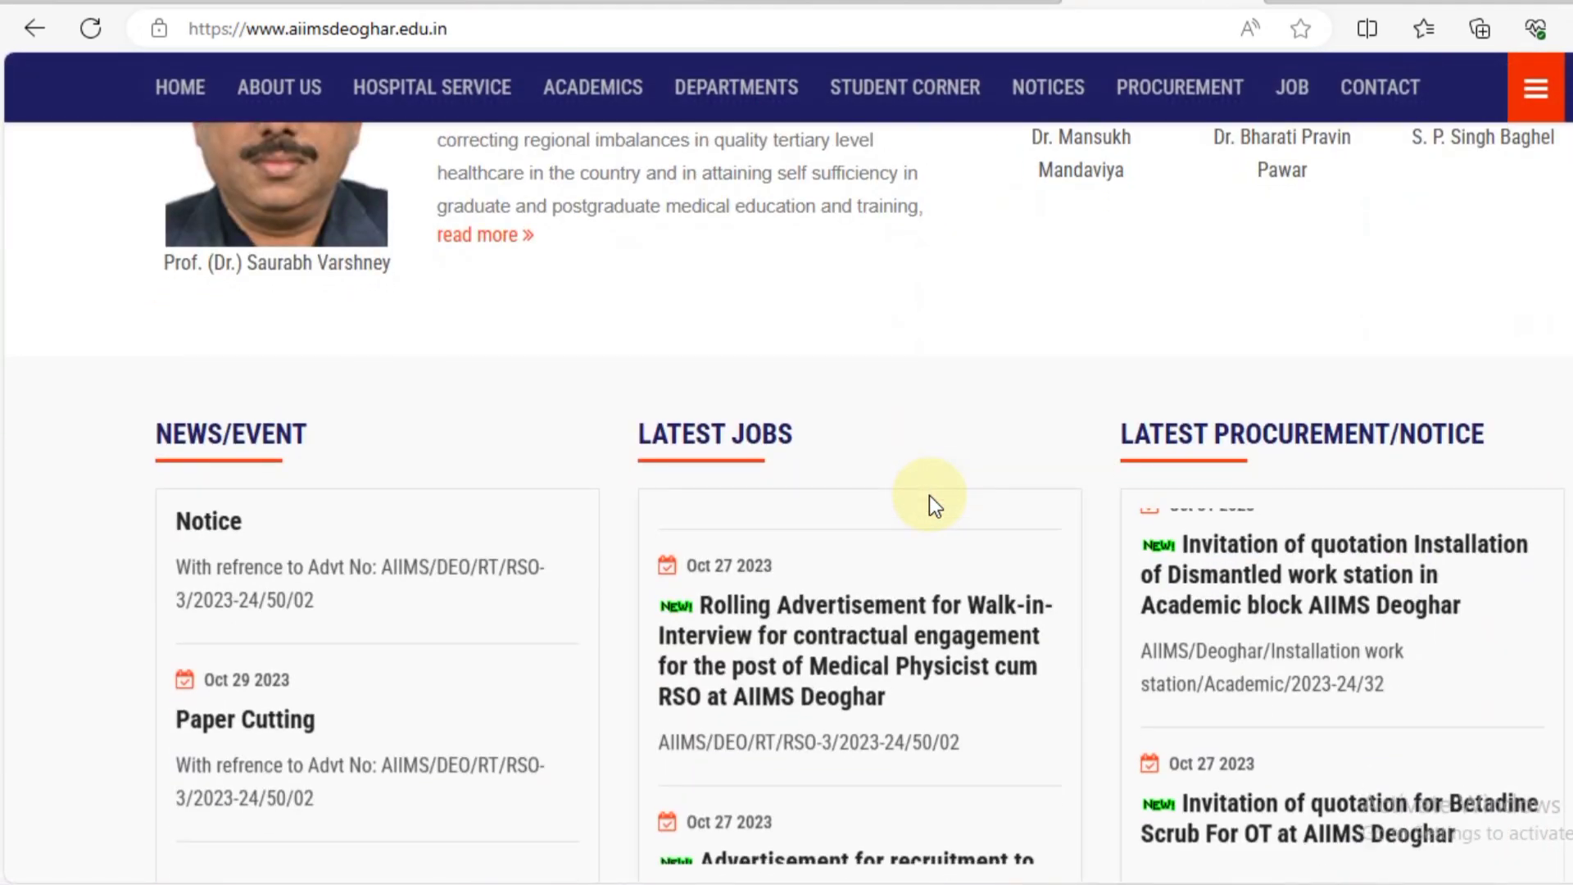
scroll(928, 495, "up", 15)
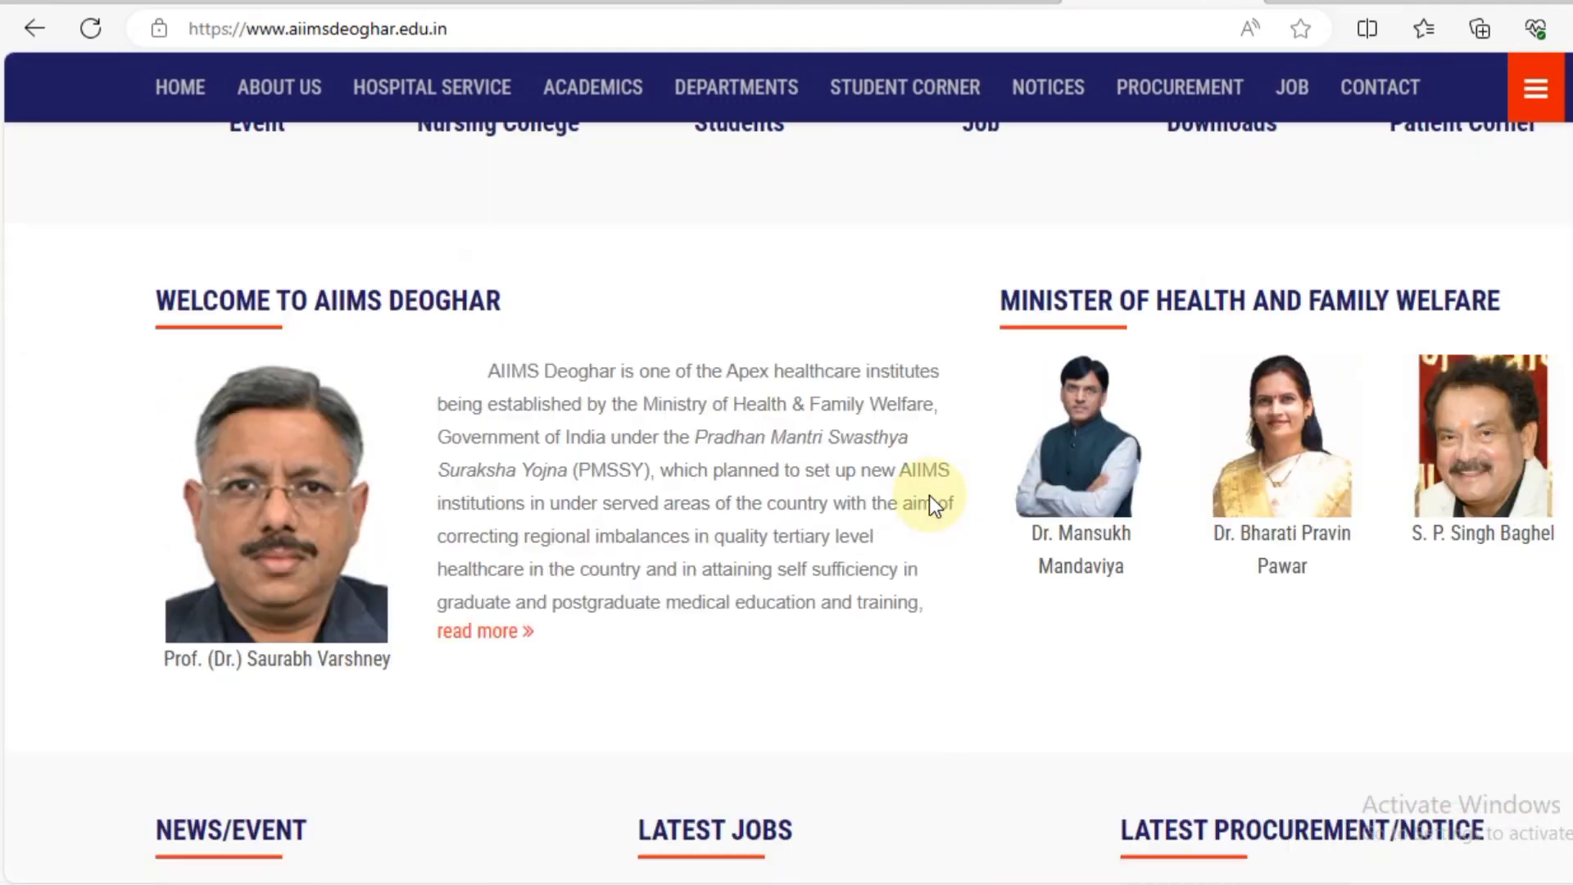